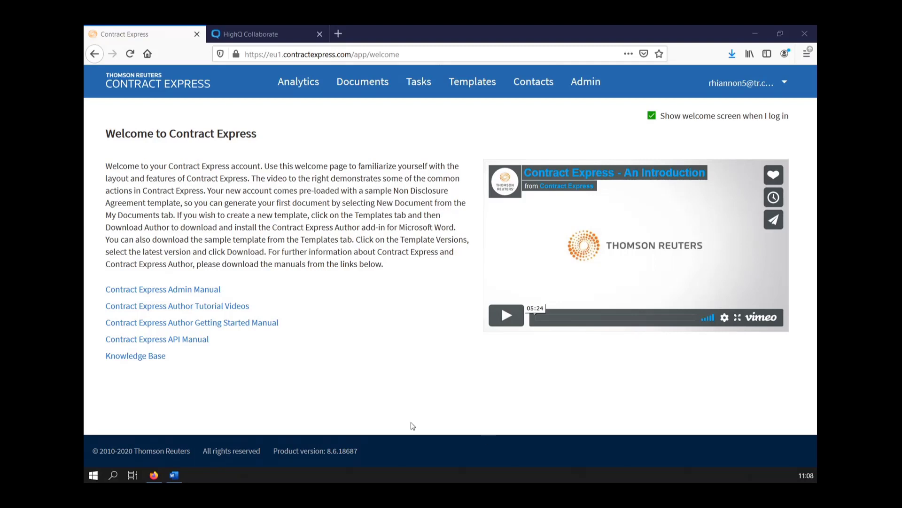
Open the external tables page in the administration settings.
click(585, 84)
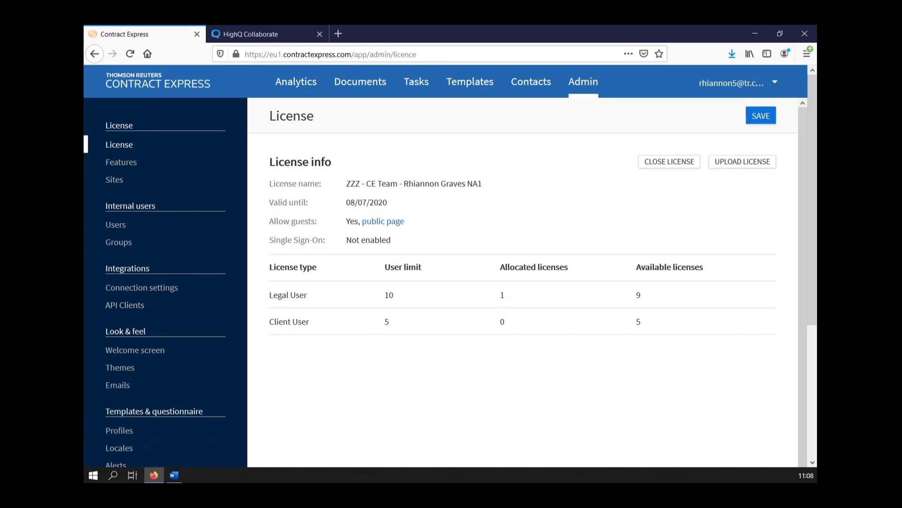
drag(801, 172, 816, 310)
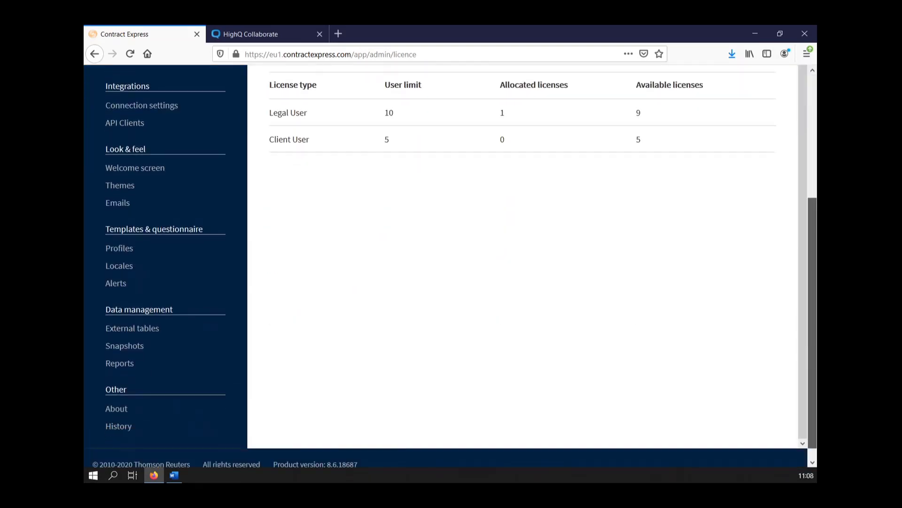
click(122, 335)
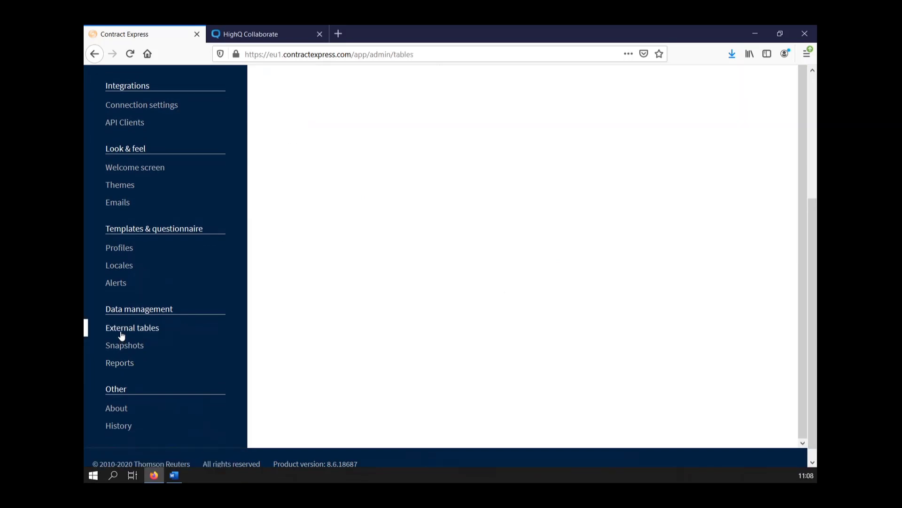
drag(811, 227, 797, 115)
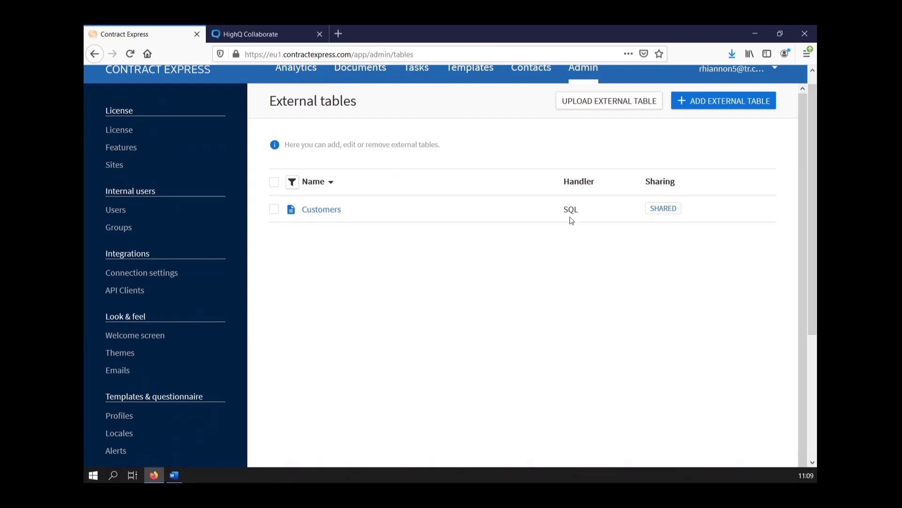
Try the Salesforce and Datasheet data providers for a new external table, and leave without saving it.
click(716, 107)
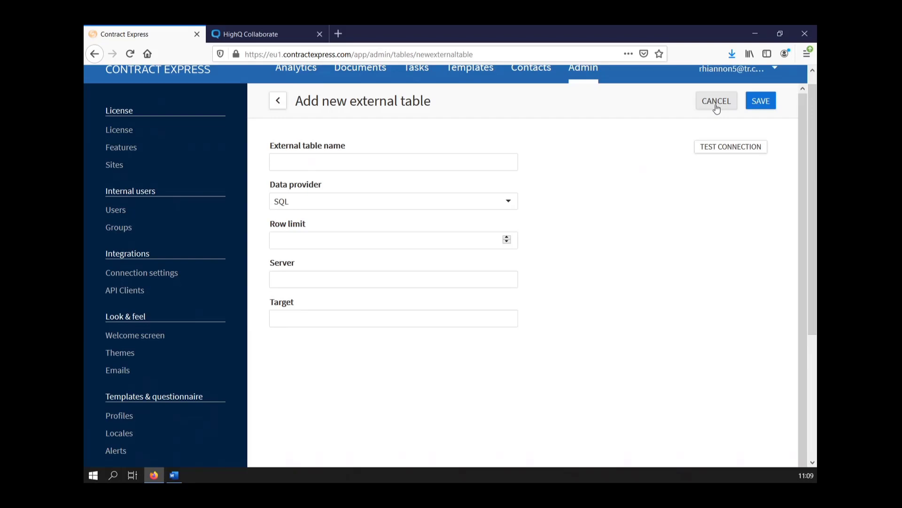
click(411, 202)
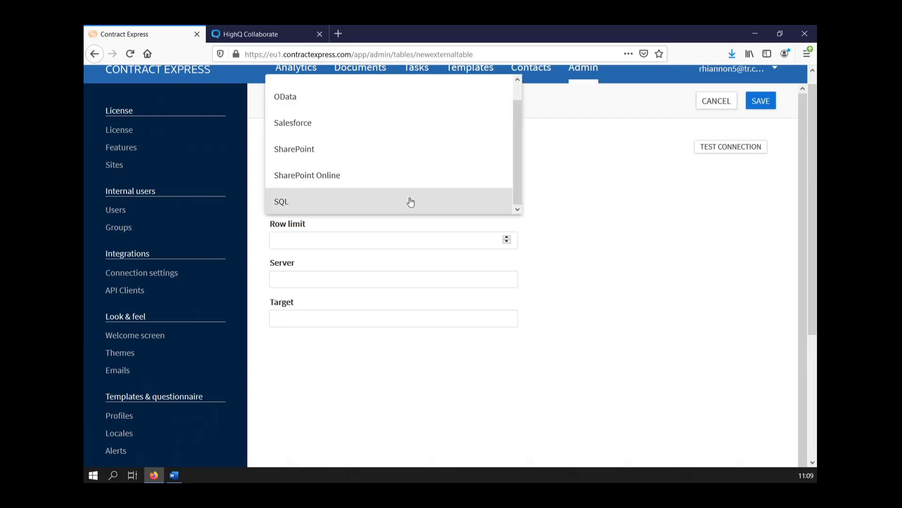
mouse_move(517, 107)
mouse_down()
mouse_move(518, 89)
mouse_move(518, 125)
mouse_move(518, 92)
mouse_up()
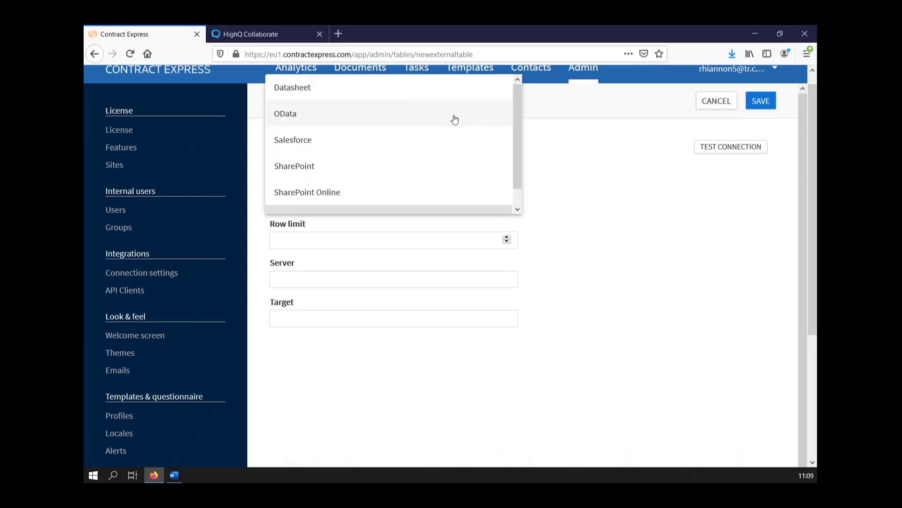
click(425, 141)
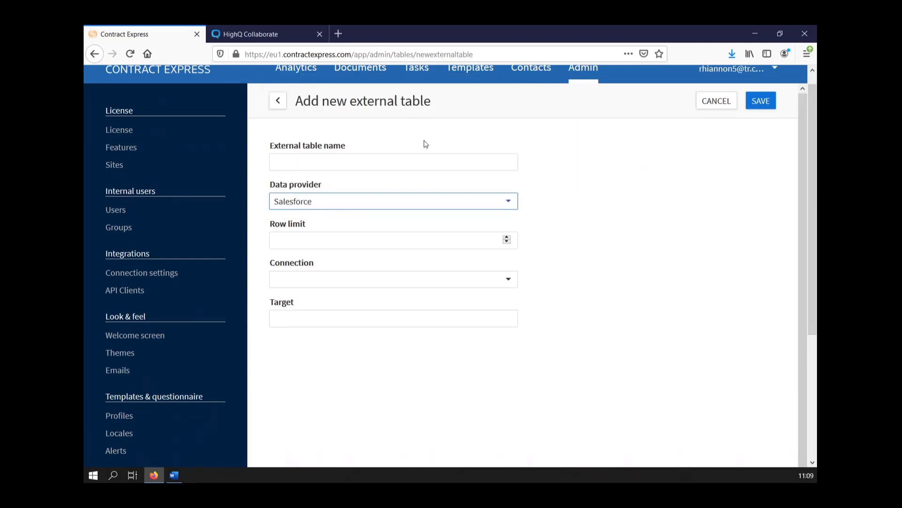
click(419, 201)
click(393, 157)
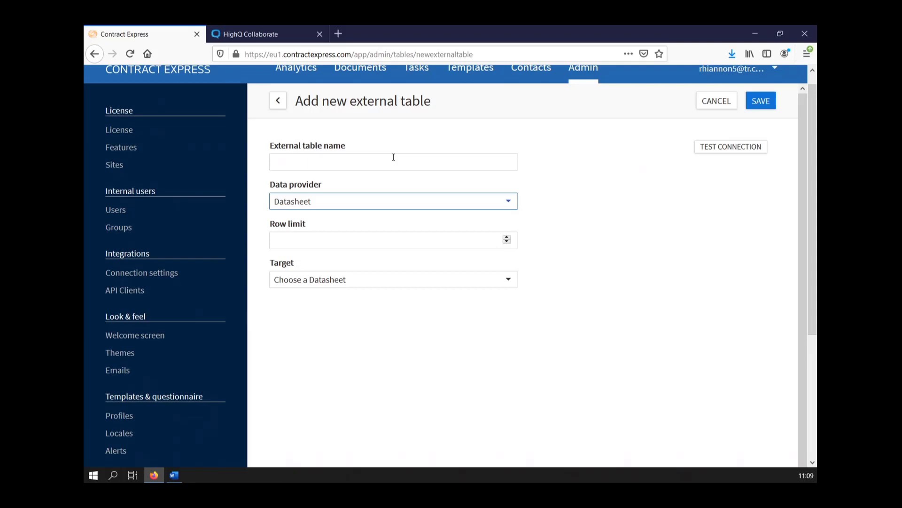
click(279, 101)
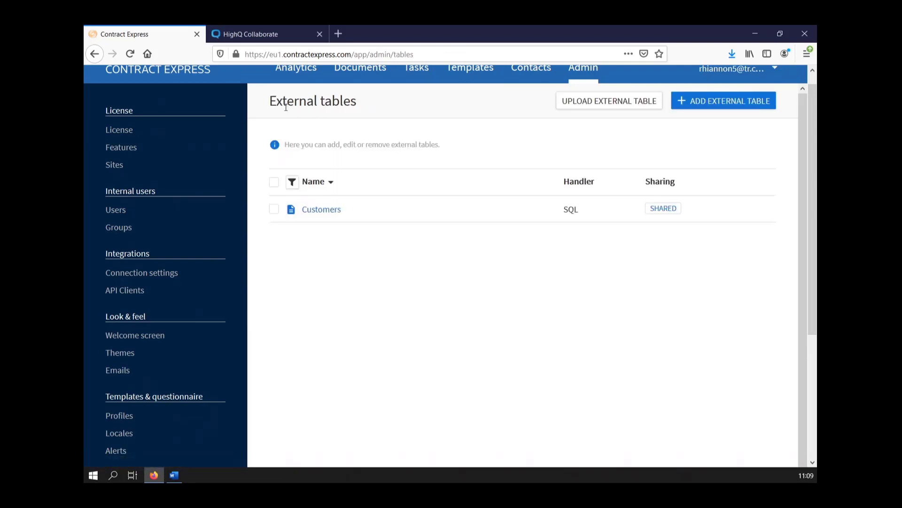
Open the Customers external table and test its connection.
click(329, 210)
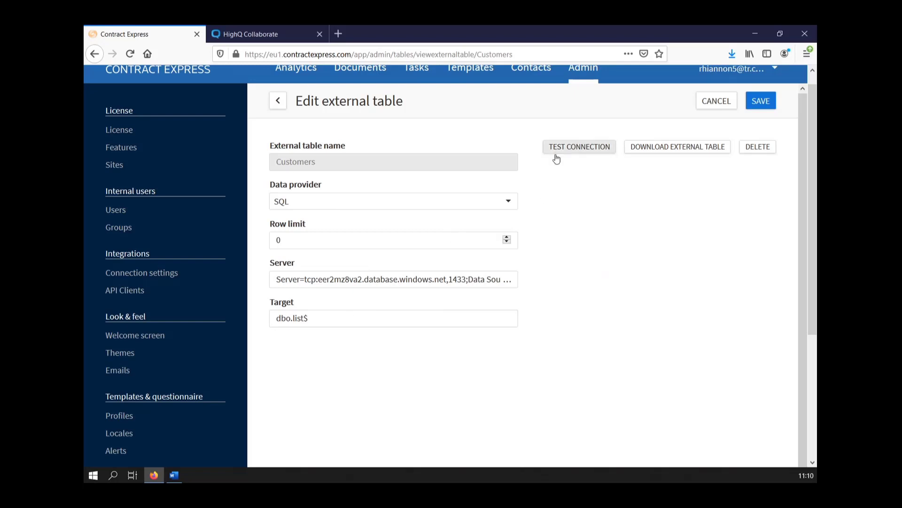
click(577, 149)
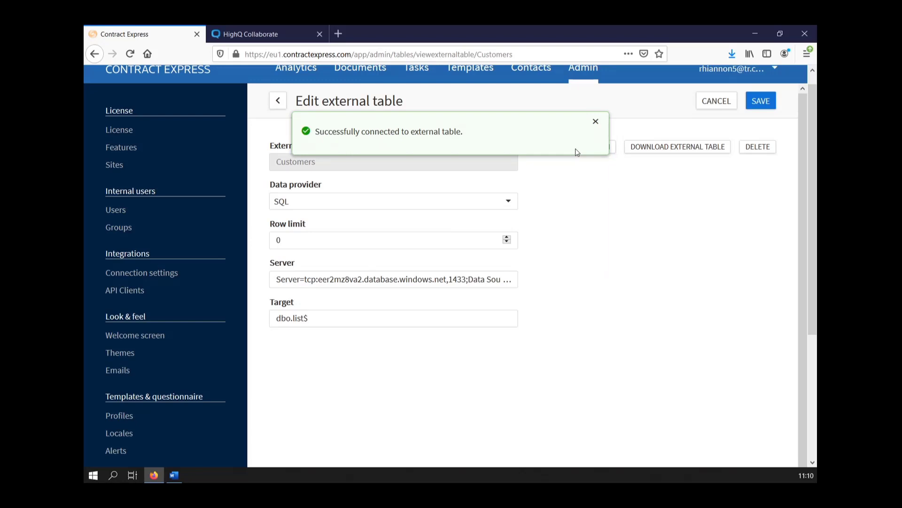
click(596, 122)
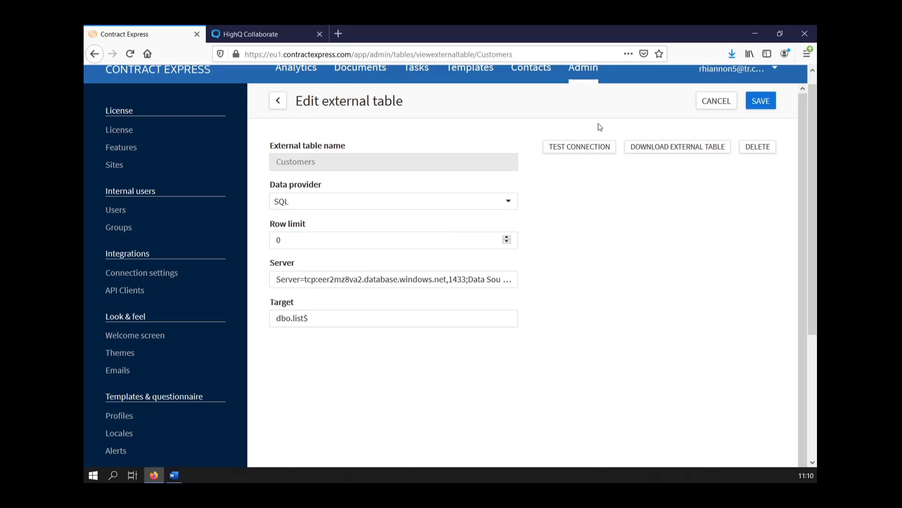
Start and cancel the XML download of the Customers table, and save the table before returning to the external tables list.
click(670, 148)
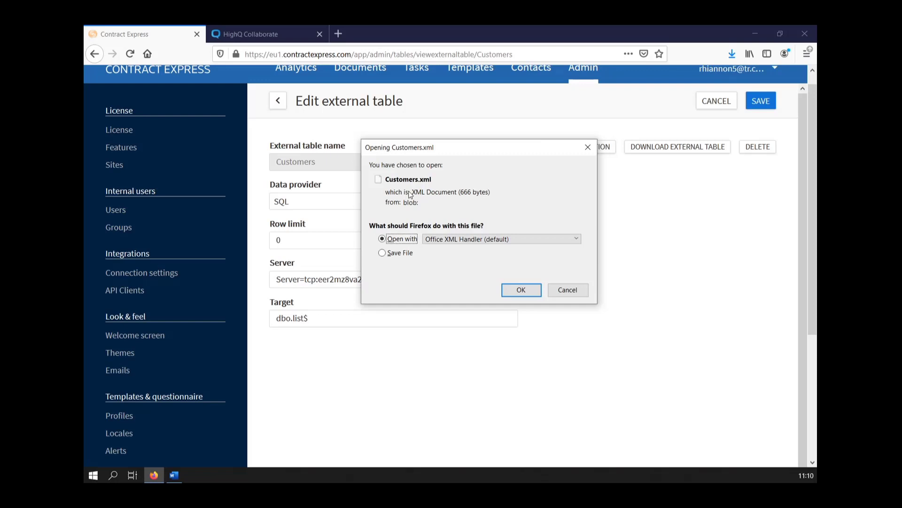
click(568, 291)
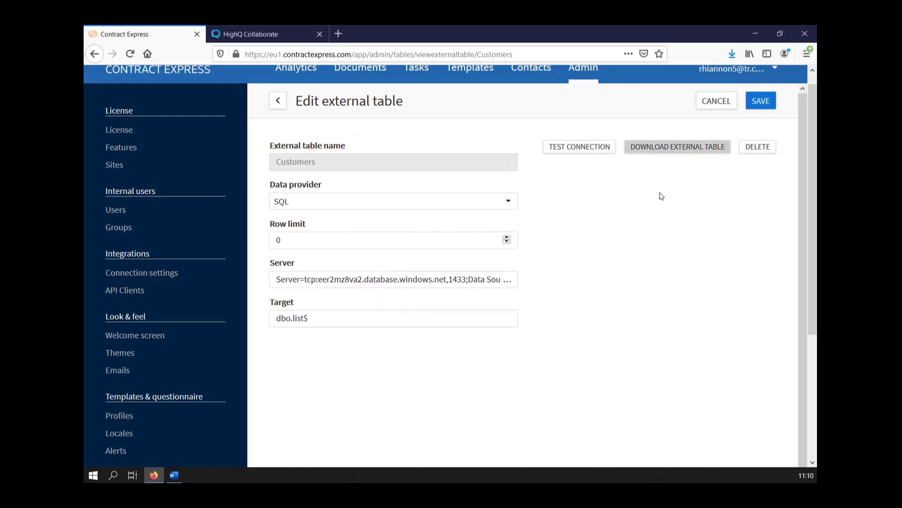
click(761, 100)
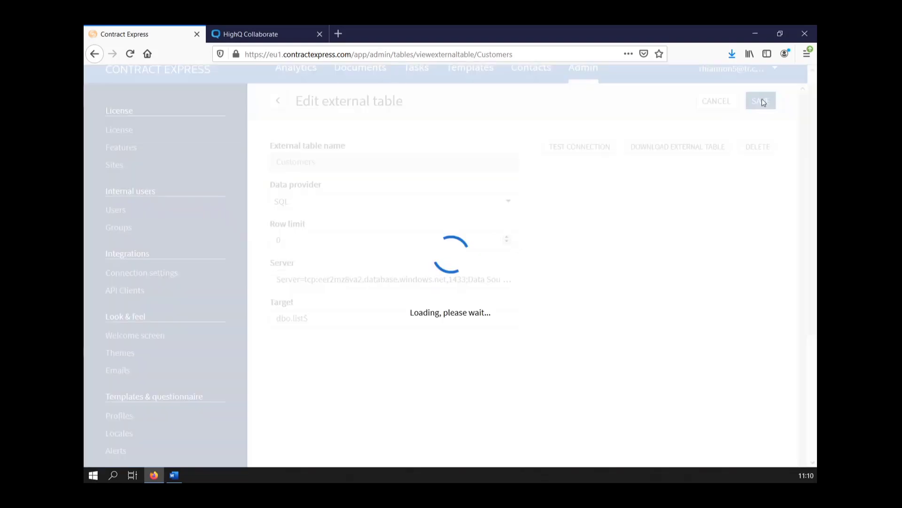
click(599, 125)
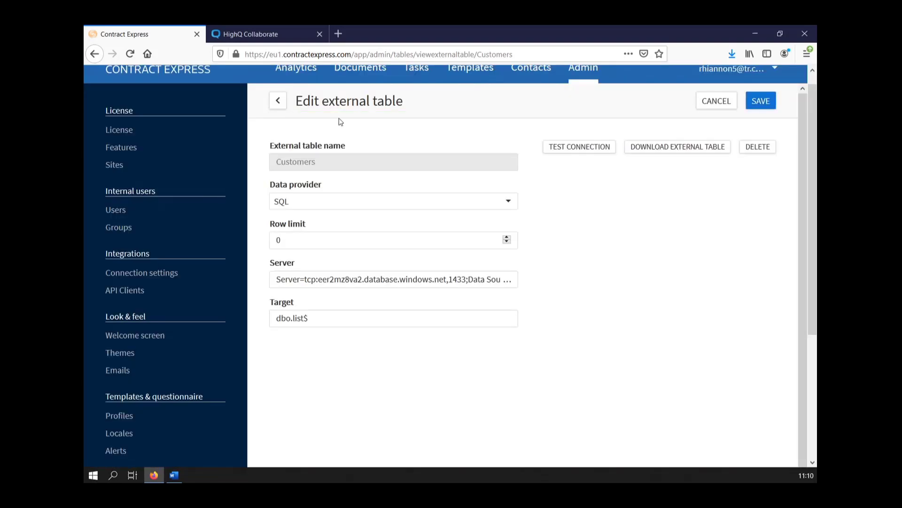
click(278, 100)
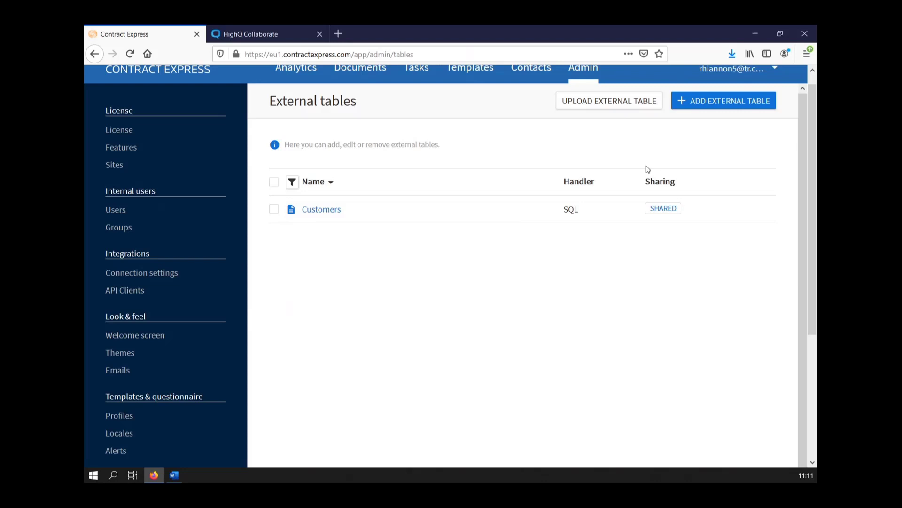
Open the Customers table's sharing settings and try adding a Group access entry, removing it again.
click(669, 210)
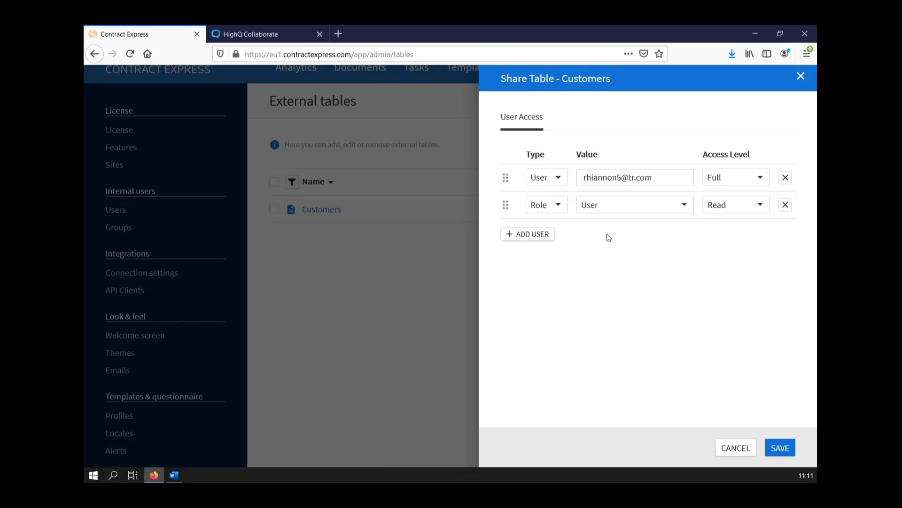
click(545, 236)
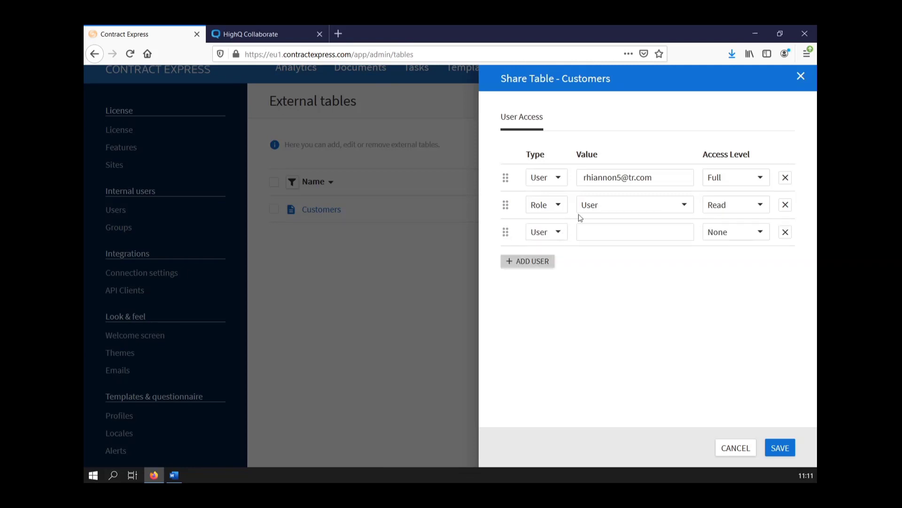
click(560, 232)
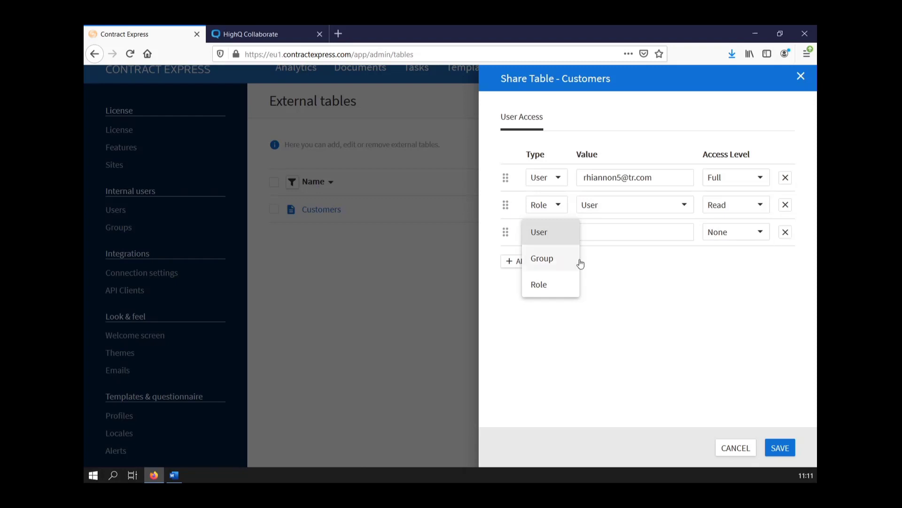
click(553, 259)
click(611, 233)
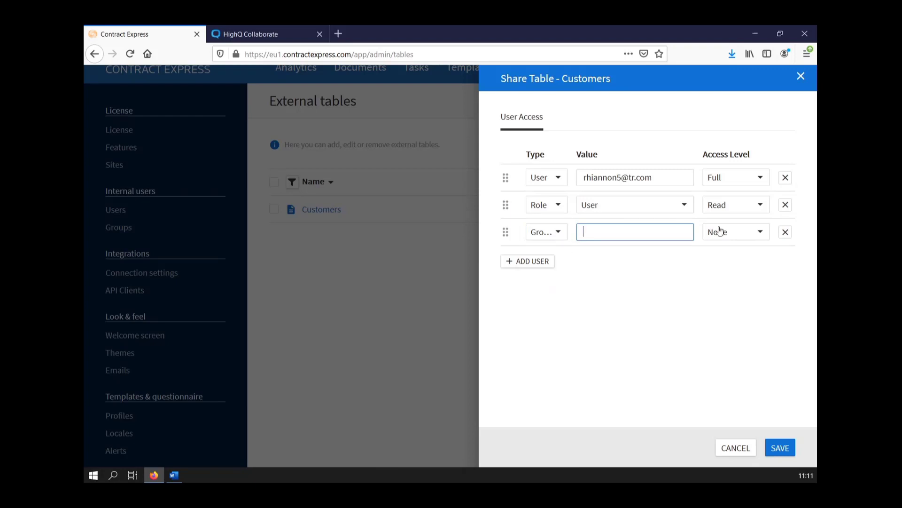
click(785, 235)
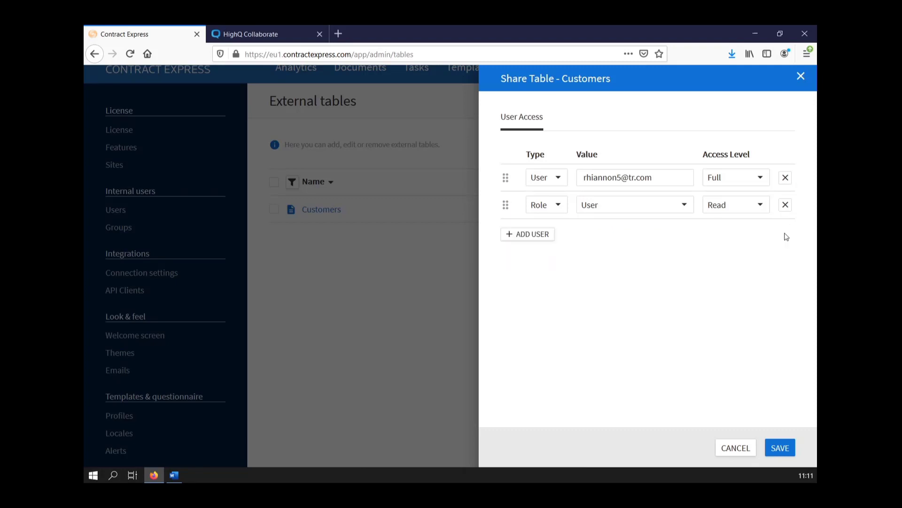
Review the access levels for the User role, keep Read, and save the Customers table's sharing settings.
click(746, 211)
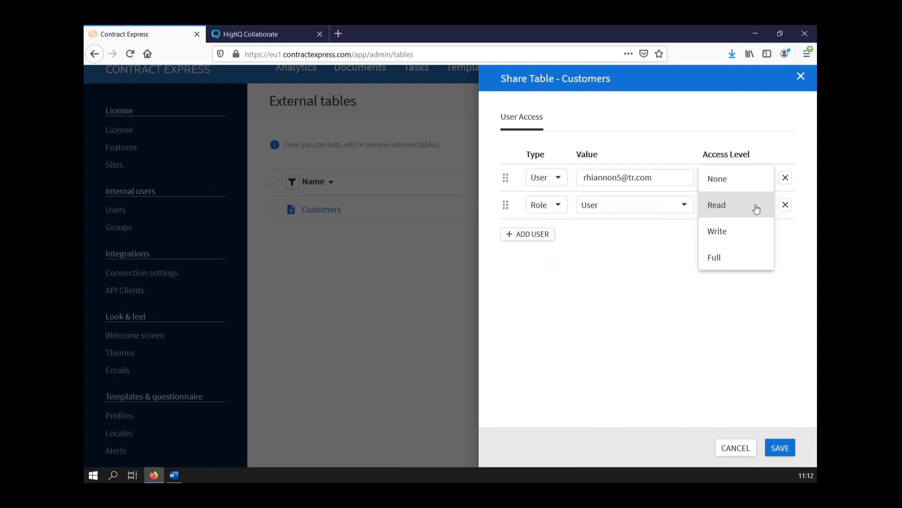
click(751, 260)
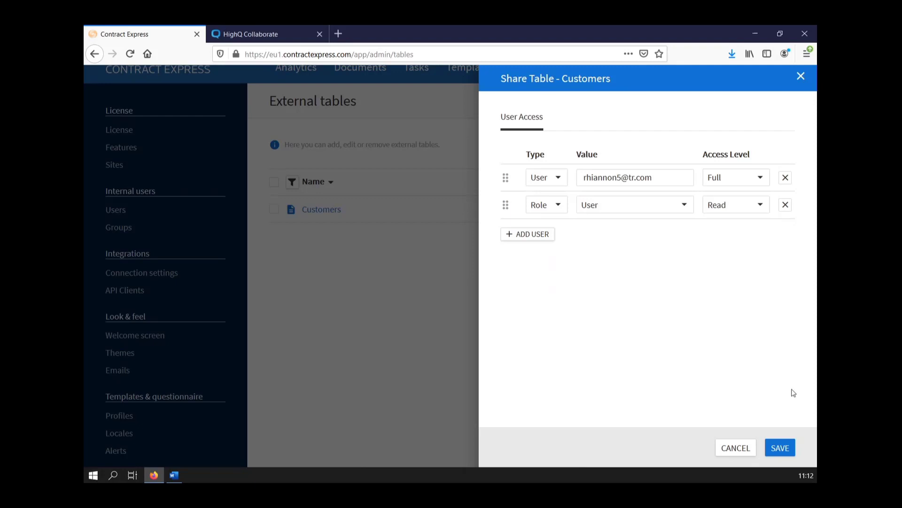
click(780, 447)
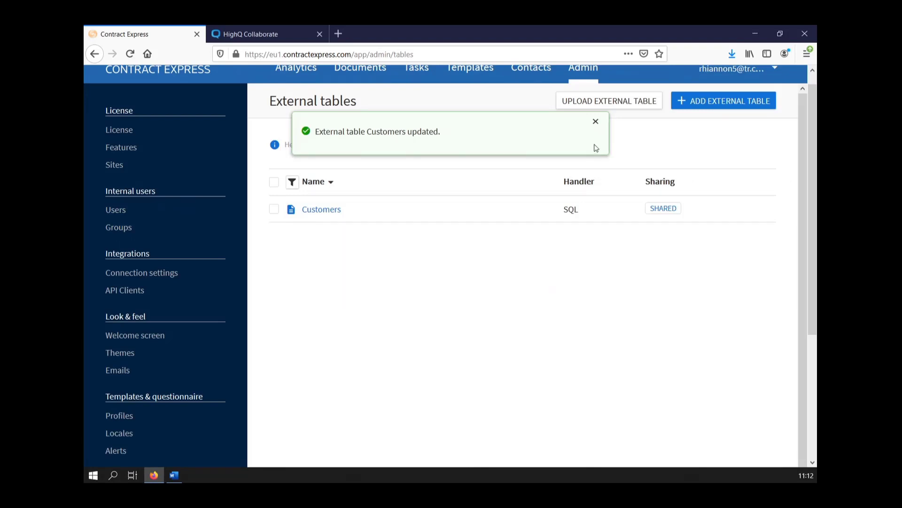
click(596, 121)
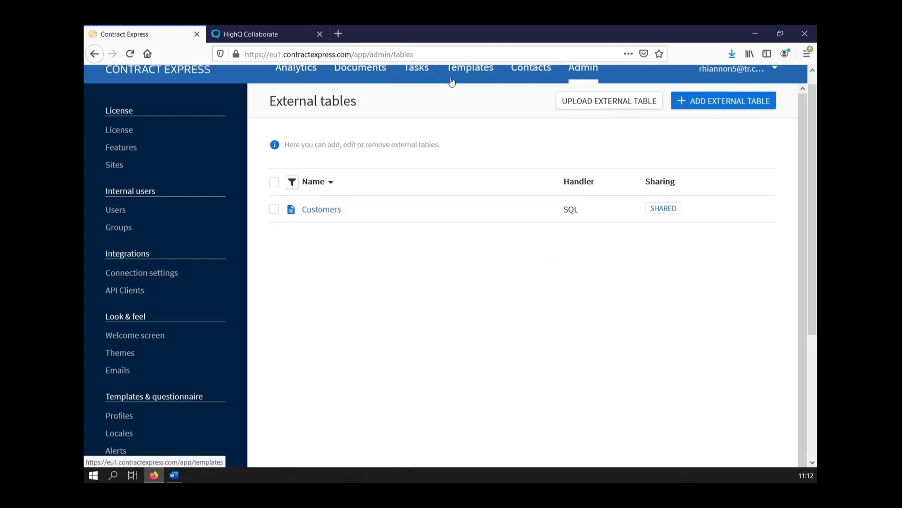
Create a new document from the Non Disclosure Agreement template.
click(362, 69)
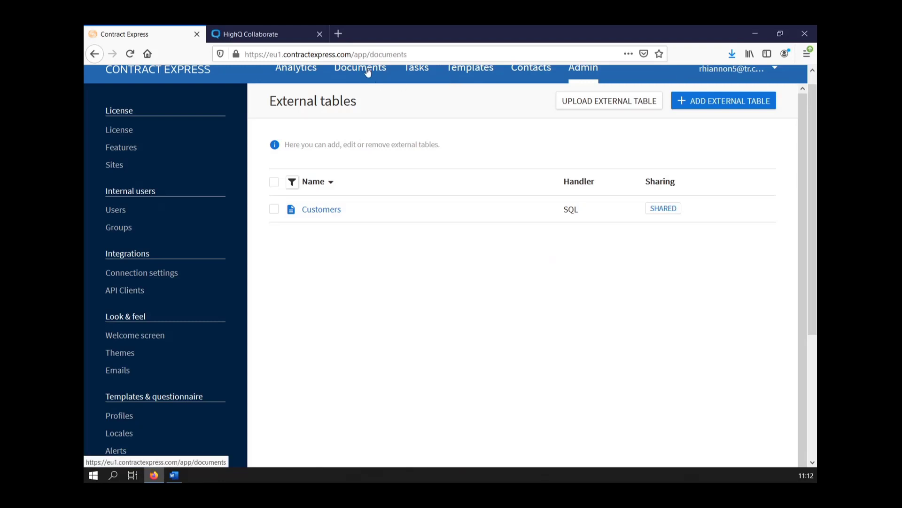
click(458, 91)
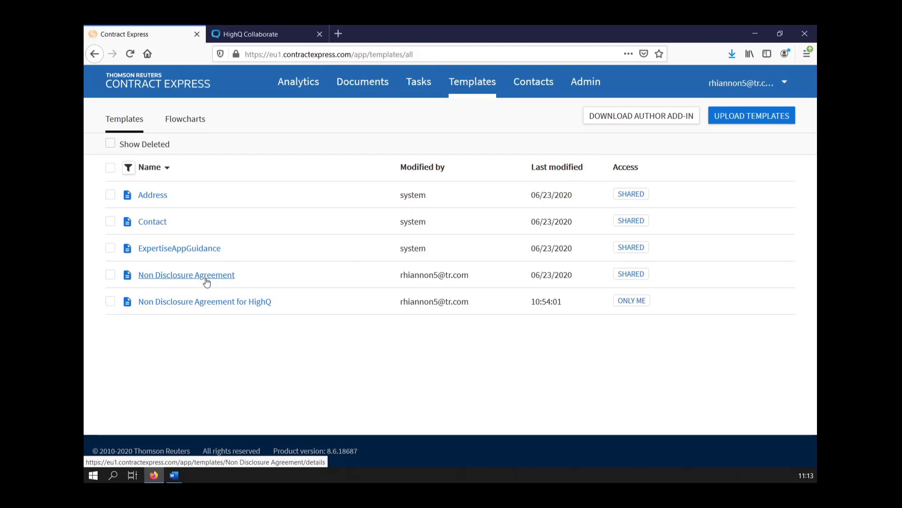
click(368, 82)
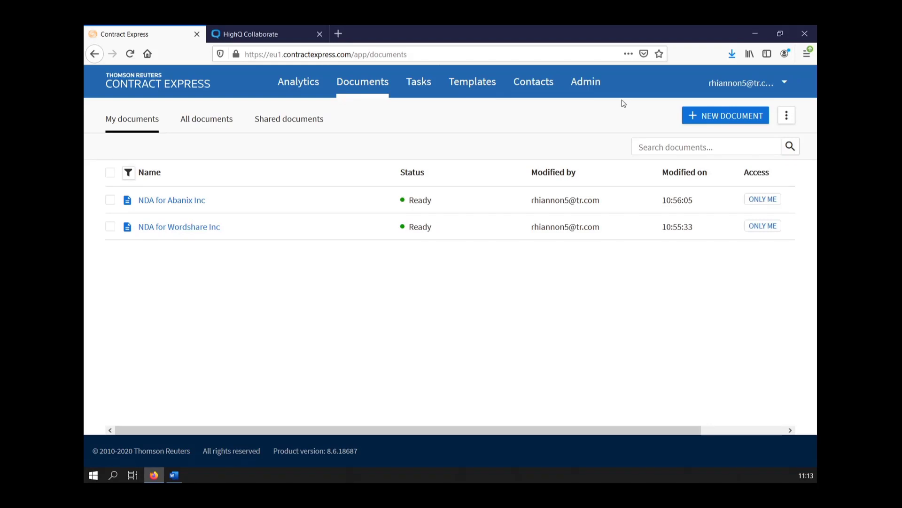
click(787, 122)
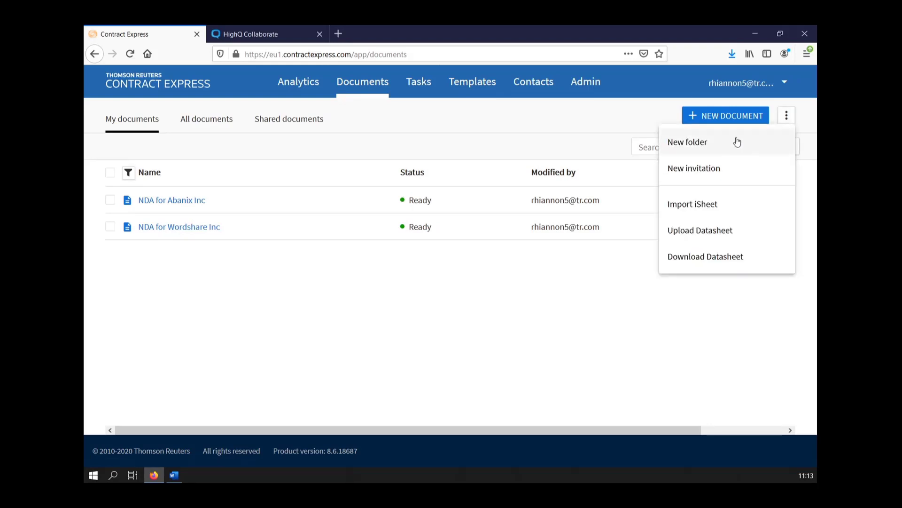
click(735, 123)
click(734, 123)
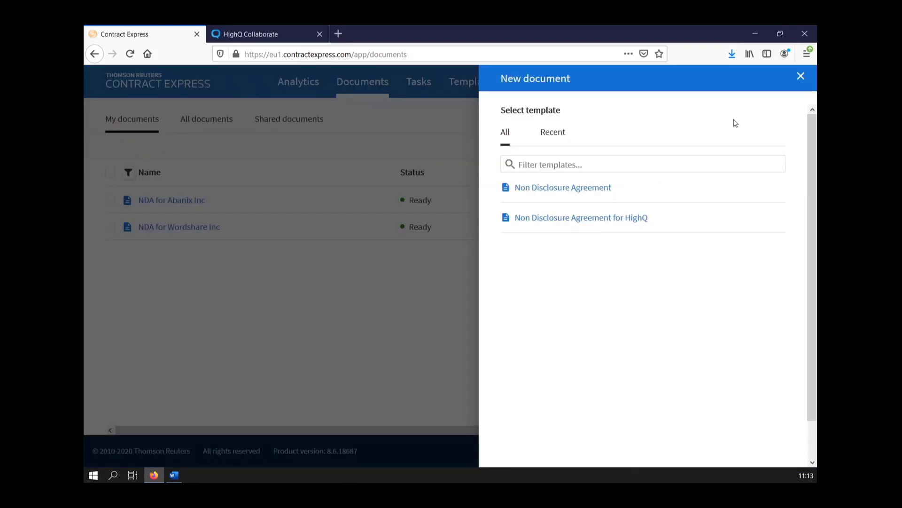
click(592, 188)
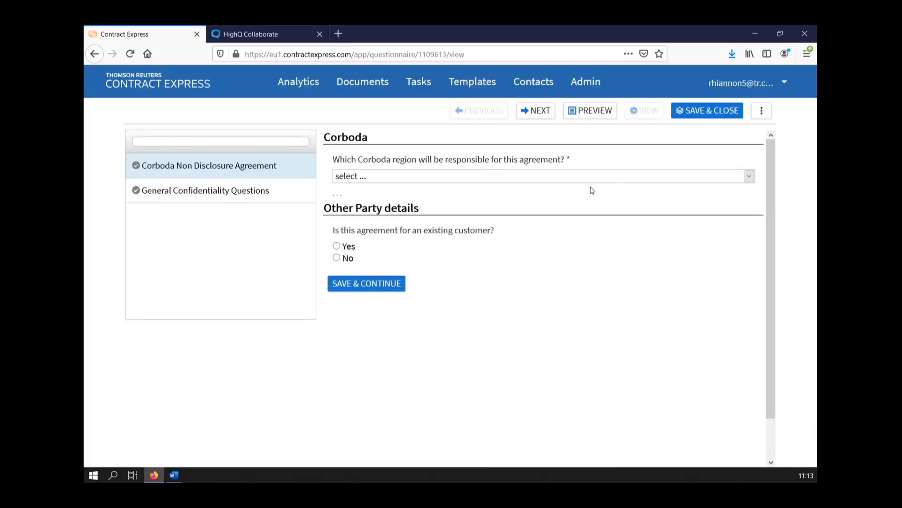
Choose Corboda North America as the region responsible for the agreement.
click(530, 179)
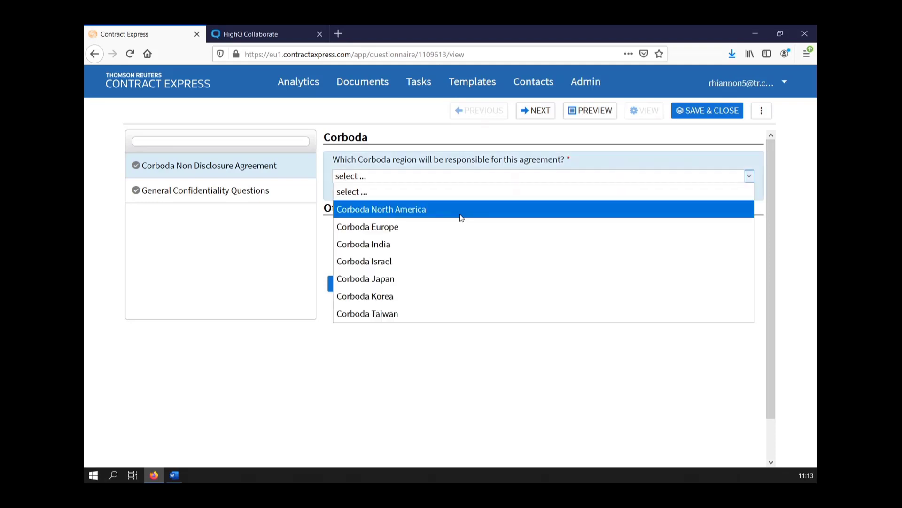
click(459, 216)
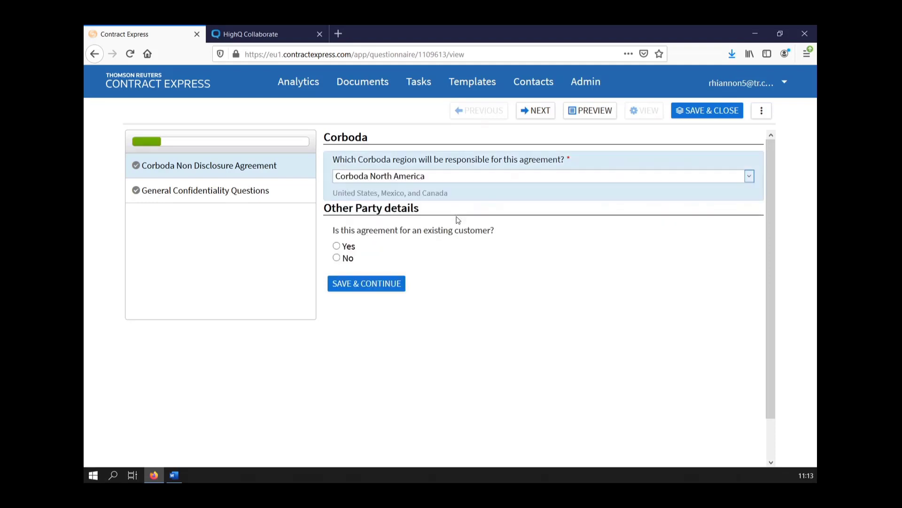
Mark the agreement as being for an existing customer, and search for "an" to select Abanix Limited.
click(356, 252)
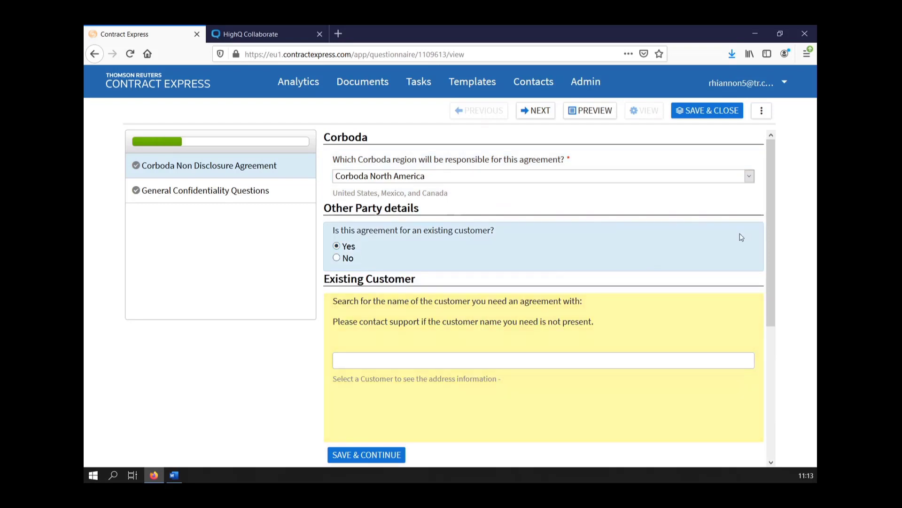
drag(771, 226, 771, 256)
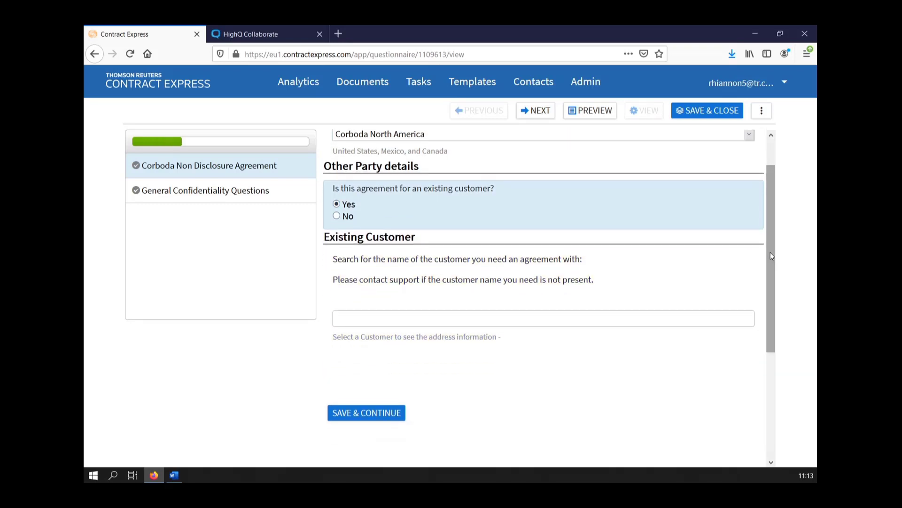
click(569, 320)
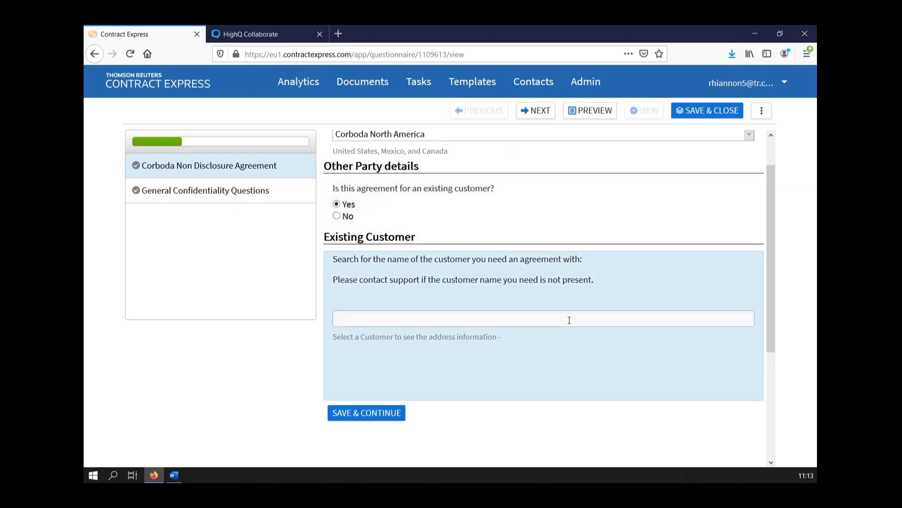
text(a)
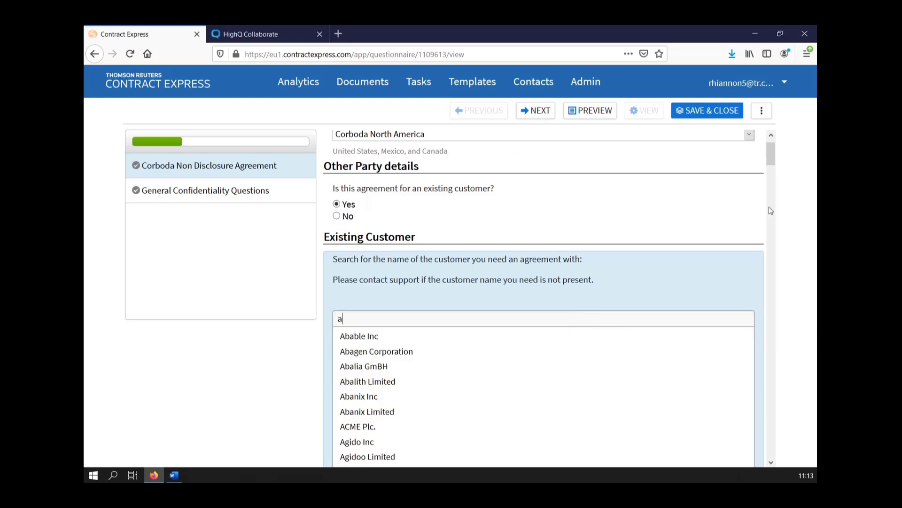
drag(769, 160, 772, 171)
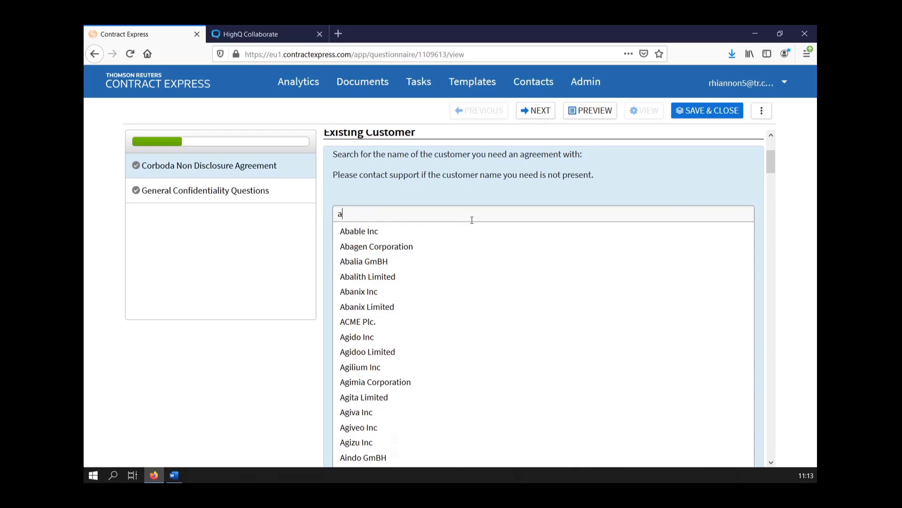
text(n)
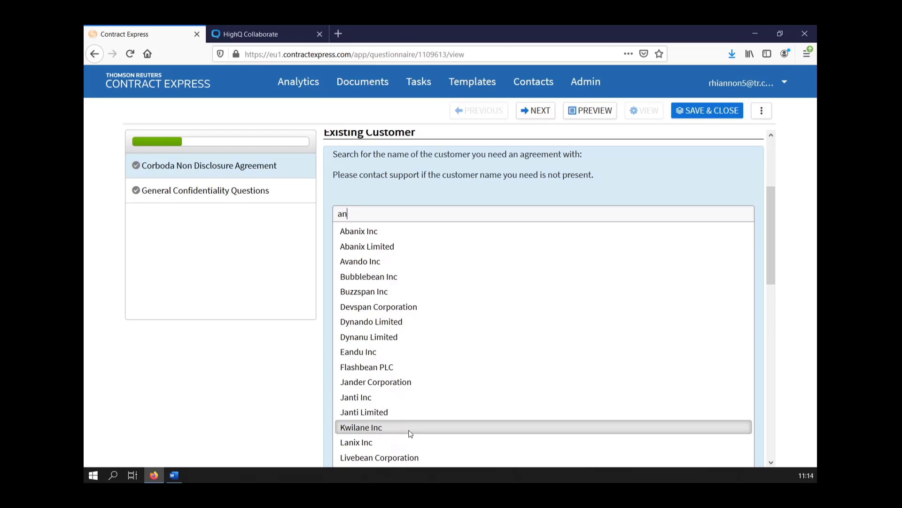
click(355, 246)
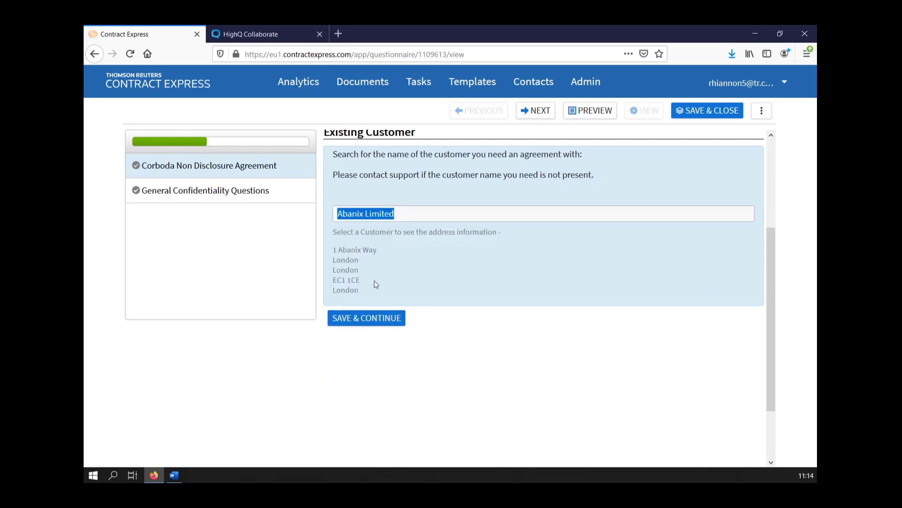
Check the selected customer's address details, and preview the agreement alongside the questionnaire to compare them.
drag(368, 295, 332, 254)
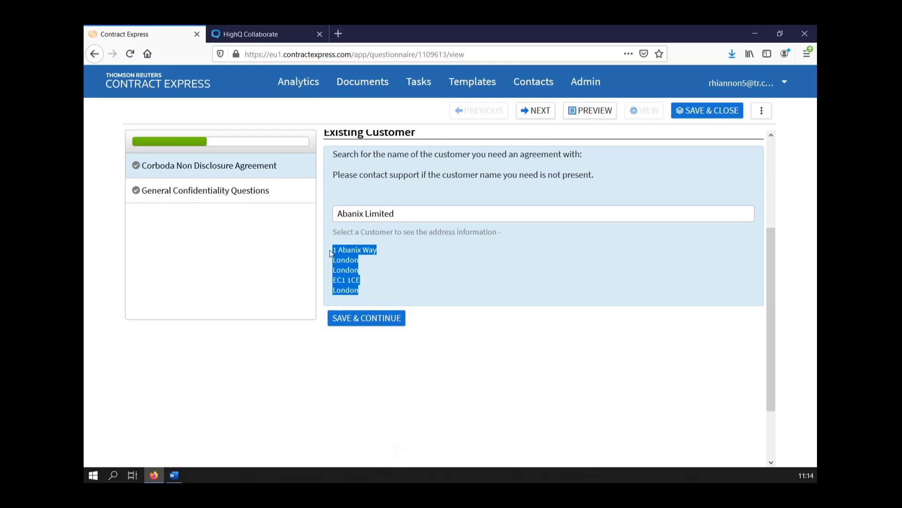
click(580, 111)
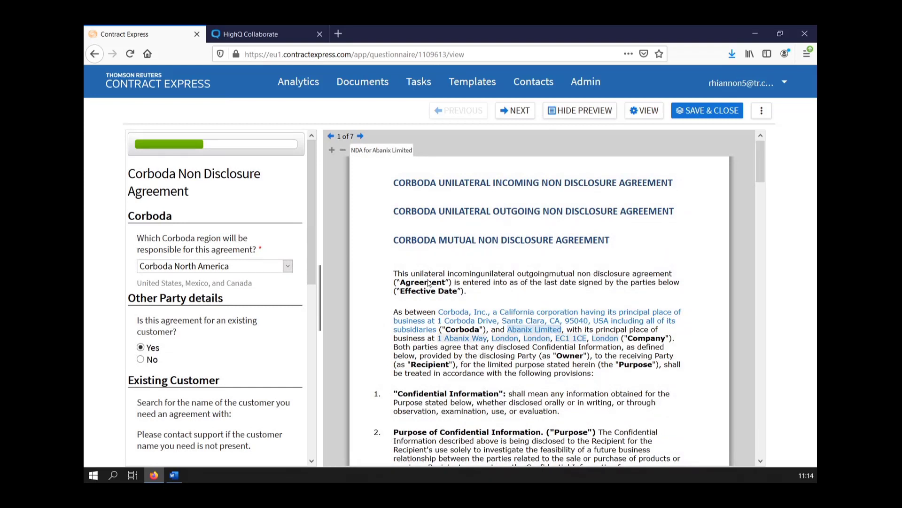
drag(312, 269, 315, 368)
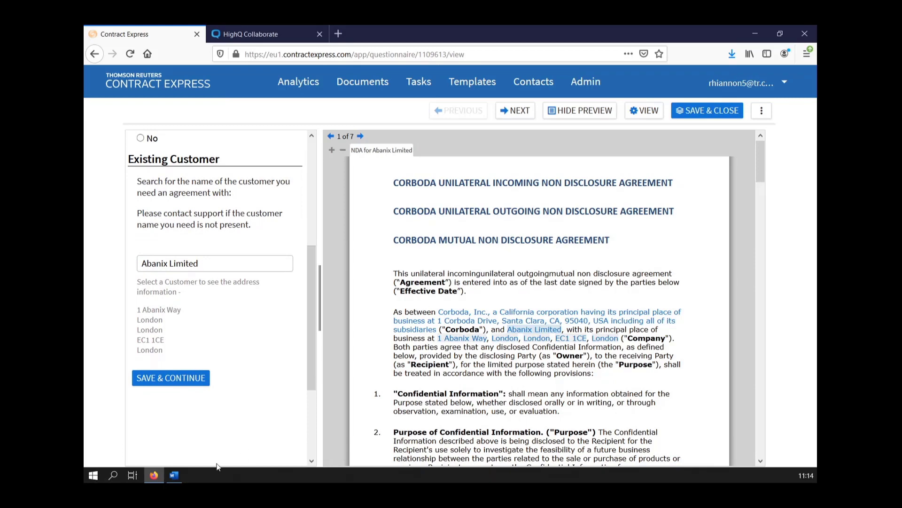
Switch to the Non Disclosure Agreement template in Word and expand the Existing Customer group in a widened Dictionary Editor.
click(172, 476)
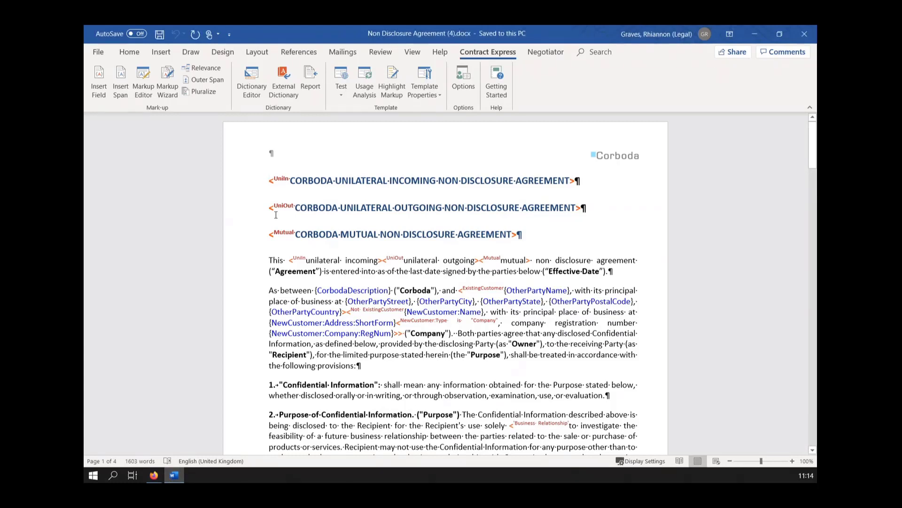
click(248, 77)
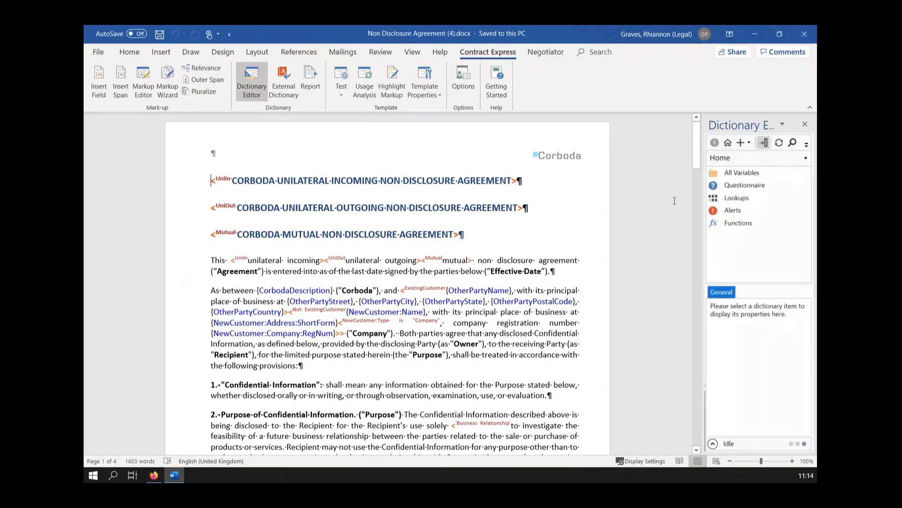
drag(705, 193, 680, 199)
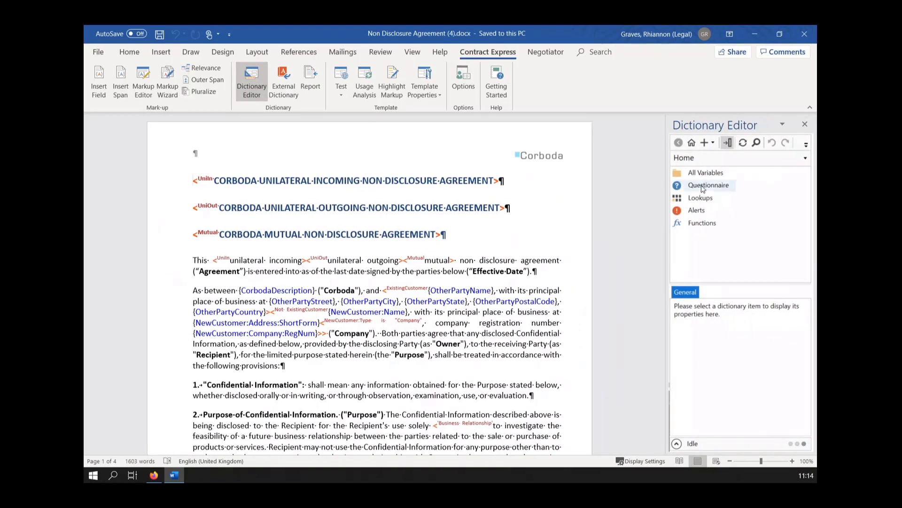
click(705, 186)
double_click(711, 190)
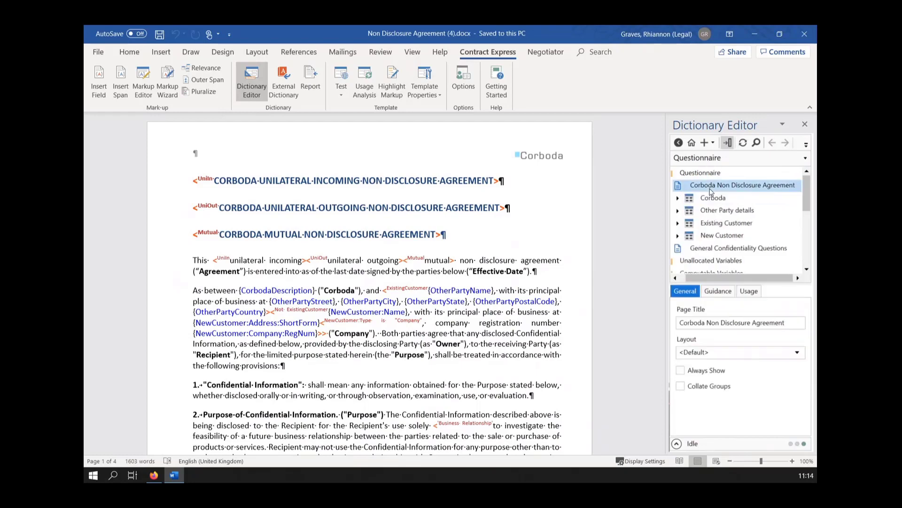
click(711, 211)
double_click(713, 222)
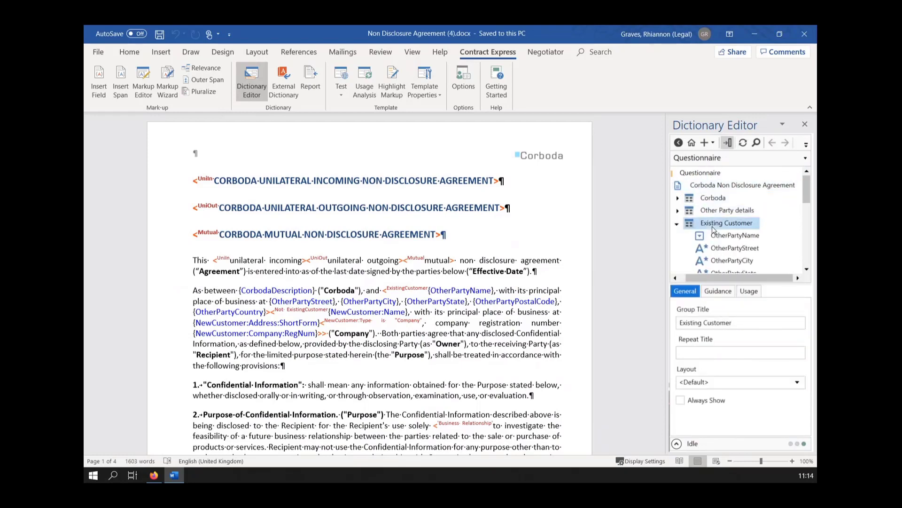
drag(667, 225, 595, 225)
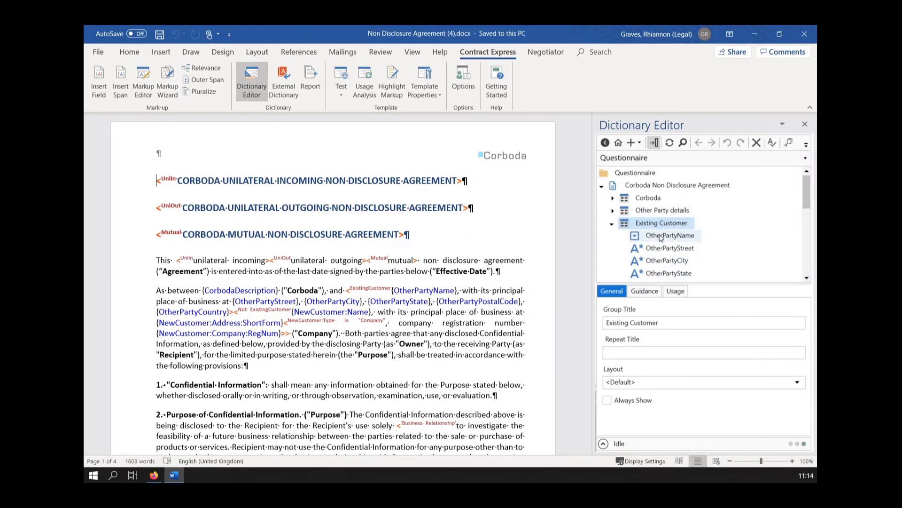
Examine the OtherPartyName variable's settings and the selection list query in its constraints, and close the variable.
click(661, 236)
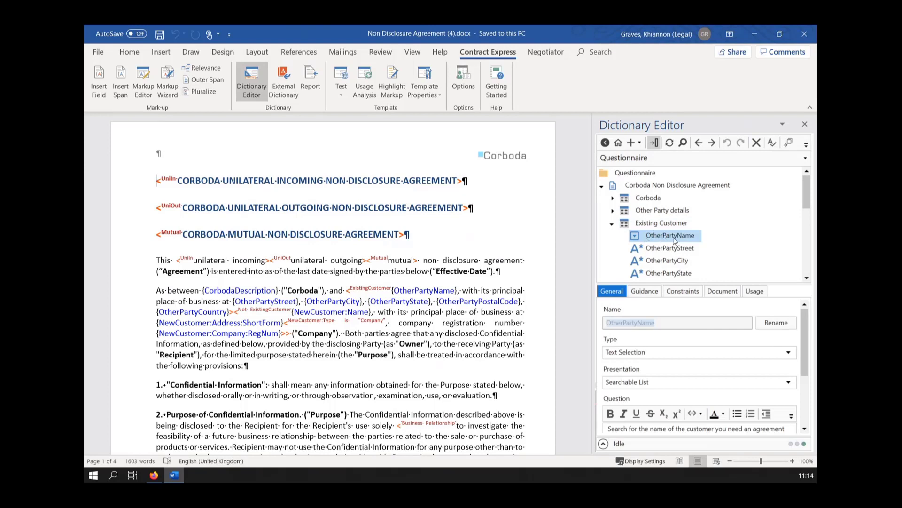
double_click(673, 237)
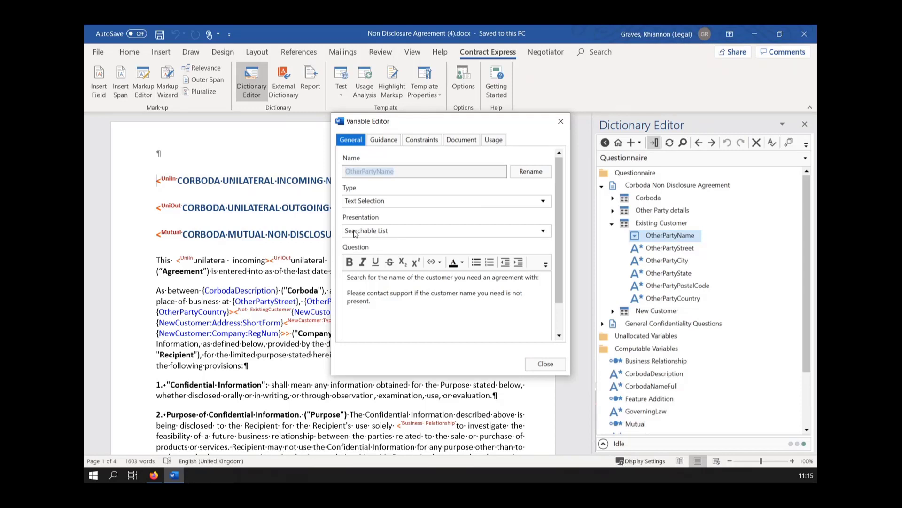
click(418, 142)
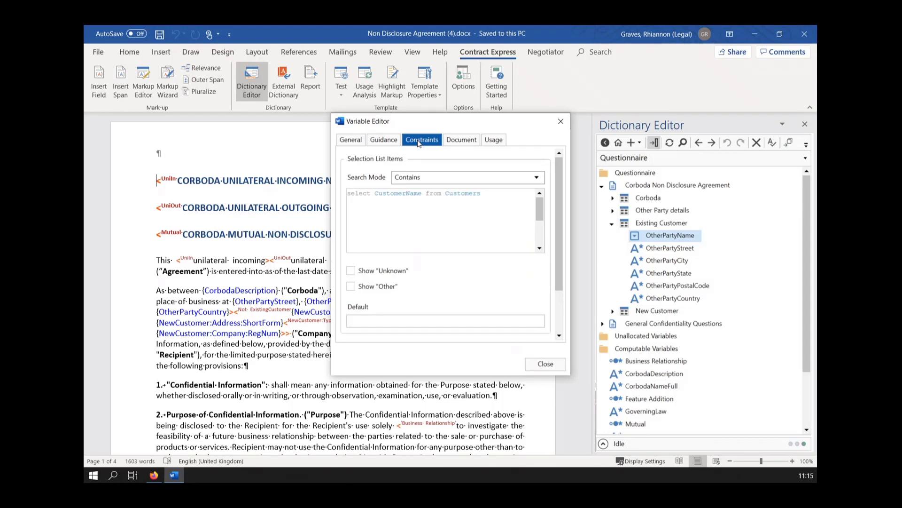
drag(482, 194, 346, 202)
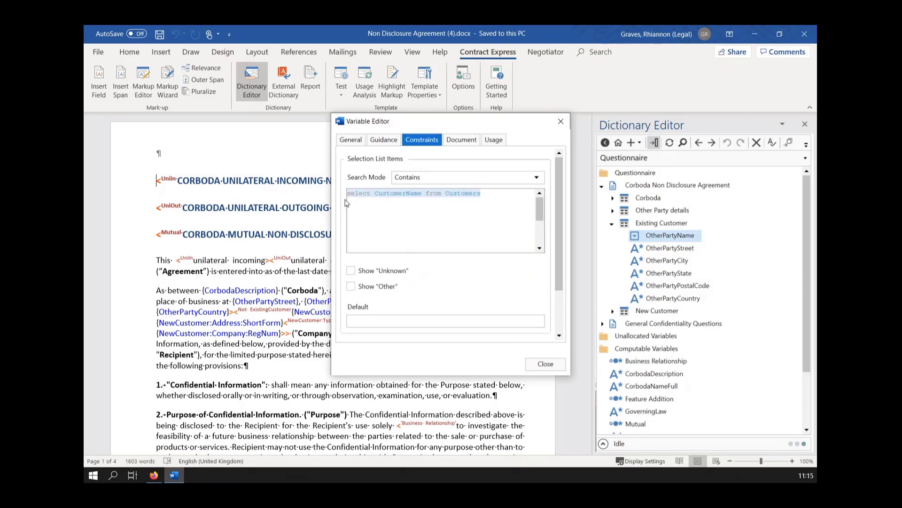
click(377, 215)
drag(375, 194, 488, 195)
drag(374, 195, 421, 195)
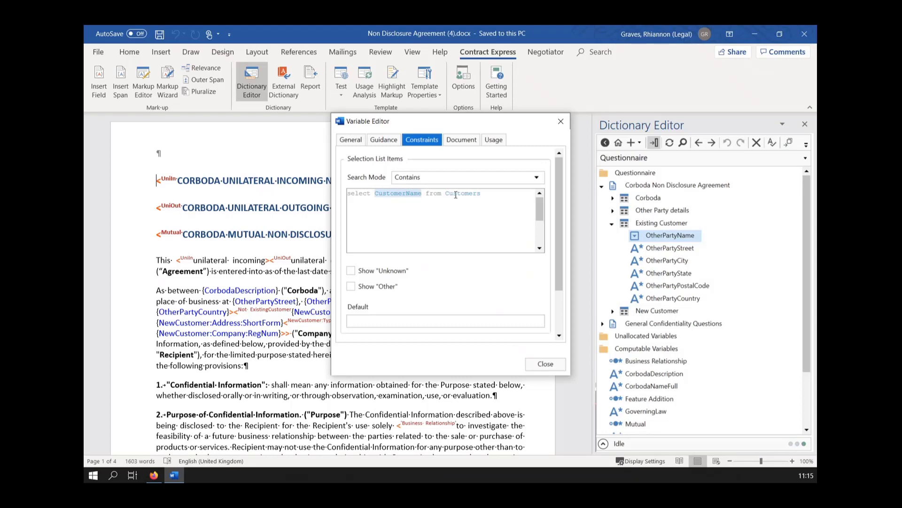
drag(447, 194, 489, 198)
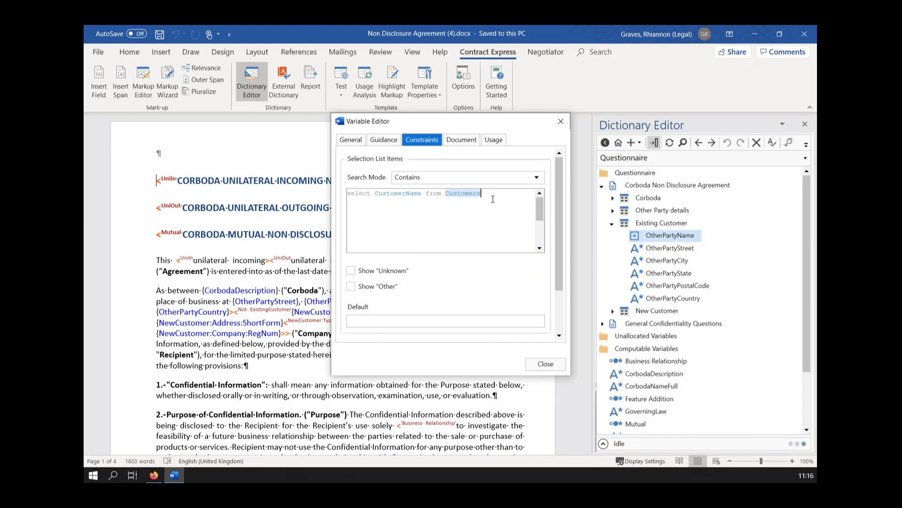
click(560, 121)
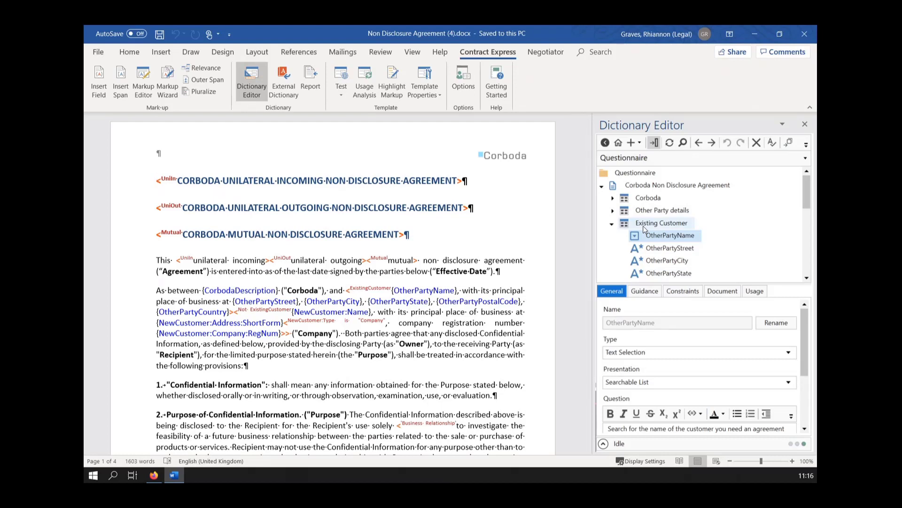
Look through the Existing Customer address variables and open the computation definition of OtherPartyStreet.
click(659, 253)
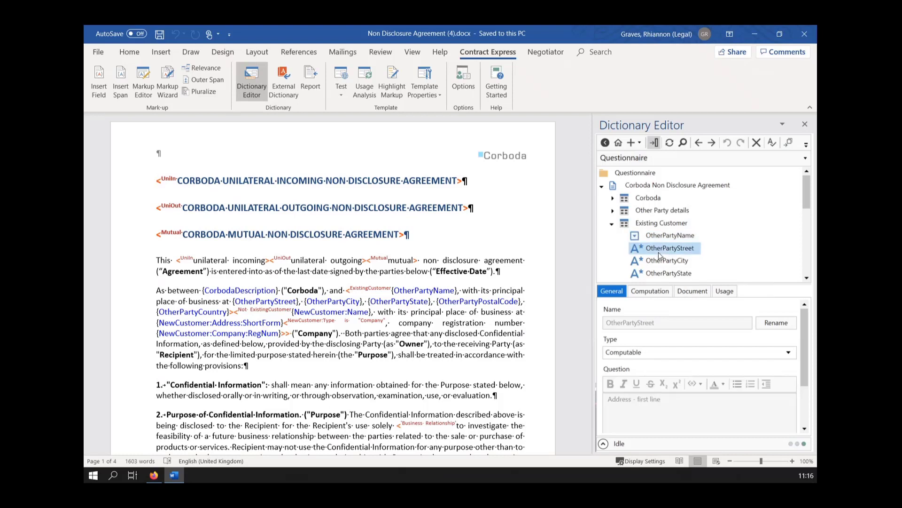
click(806, 278)
click(807, 278)
click(682, 247)
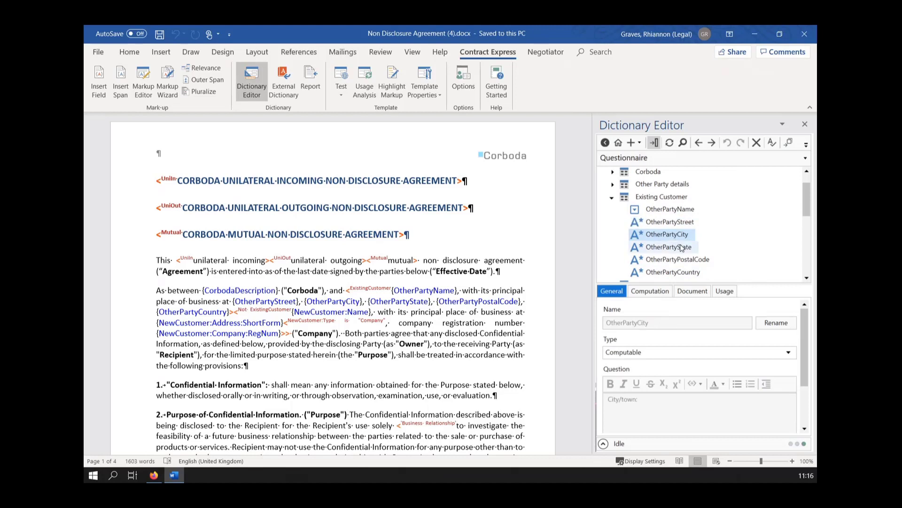
double_click(670, 221)
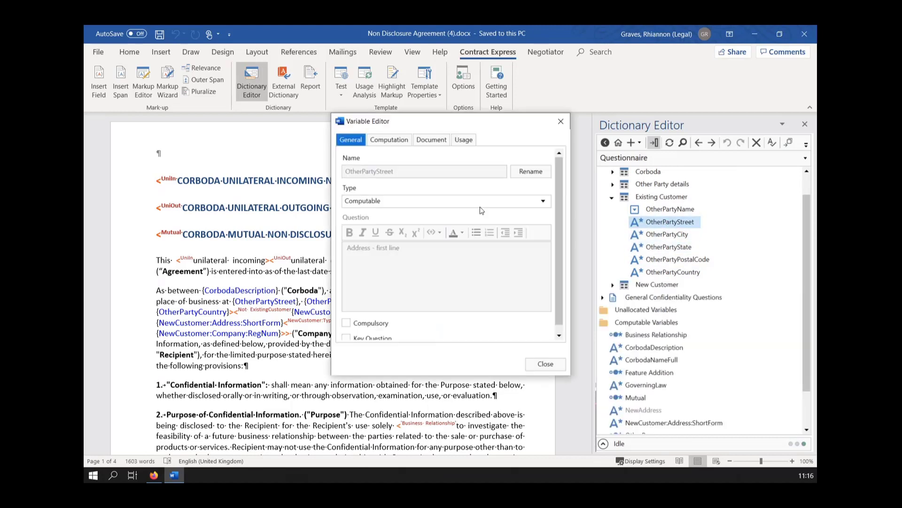
click(389, 140)
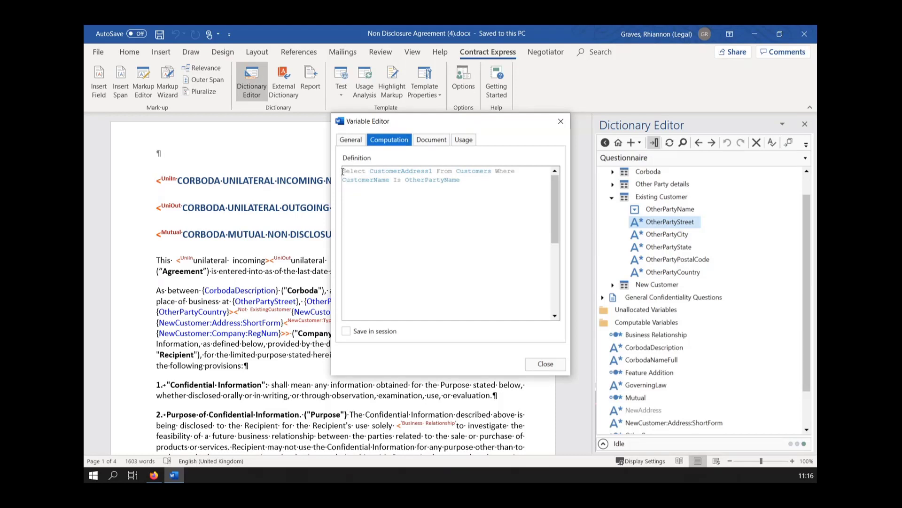
Examine the selected column, source table and matching condition in the OtherPartyStreet definition, and close the variable.
drag(342, 171, 486, 182)
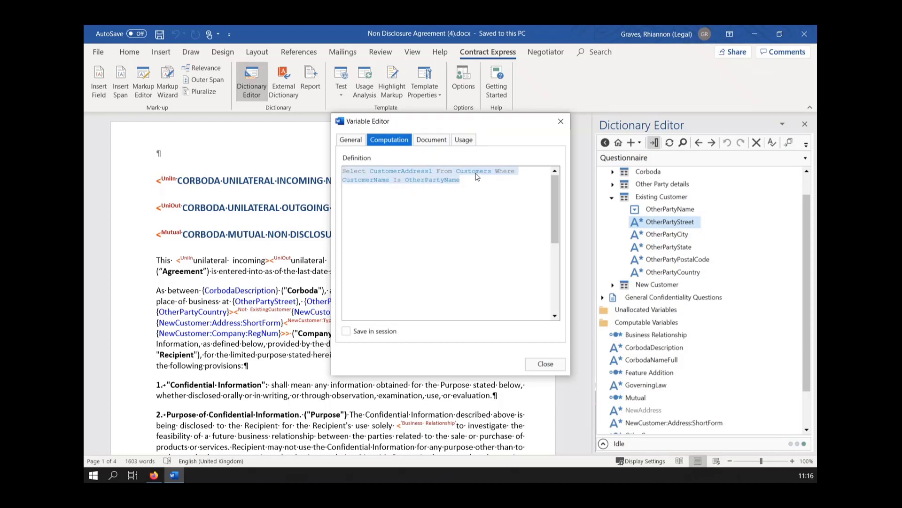
click(381, 196)
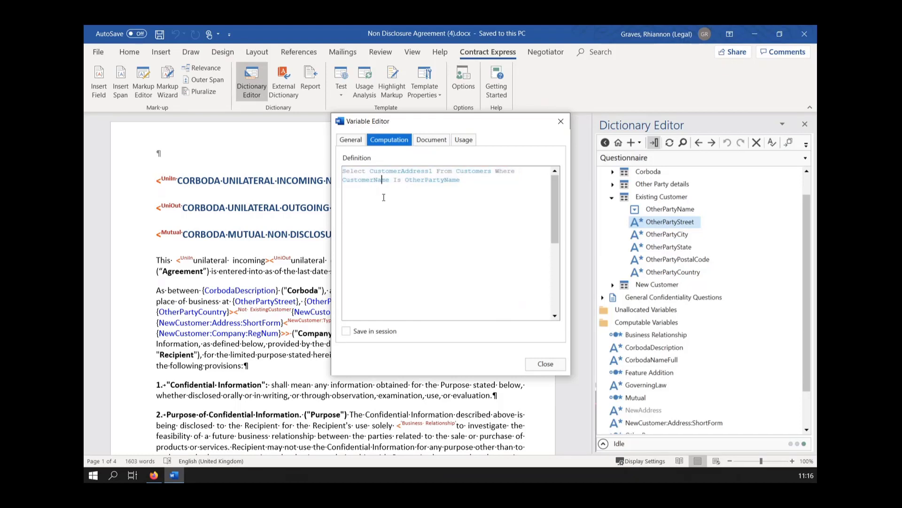
click(370, 171)
drag(370, 171, 433, 175)
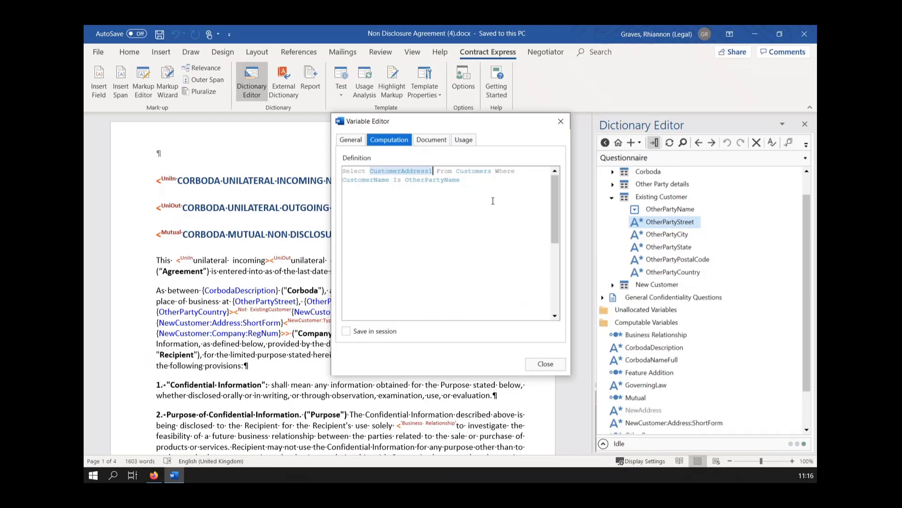
click(450, 172)
drag(457, 172, 491, 174)
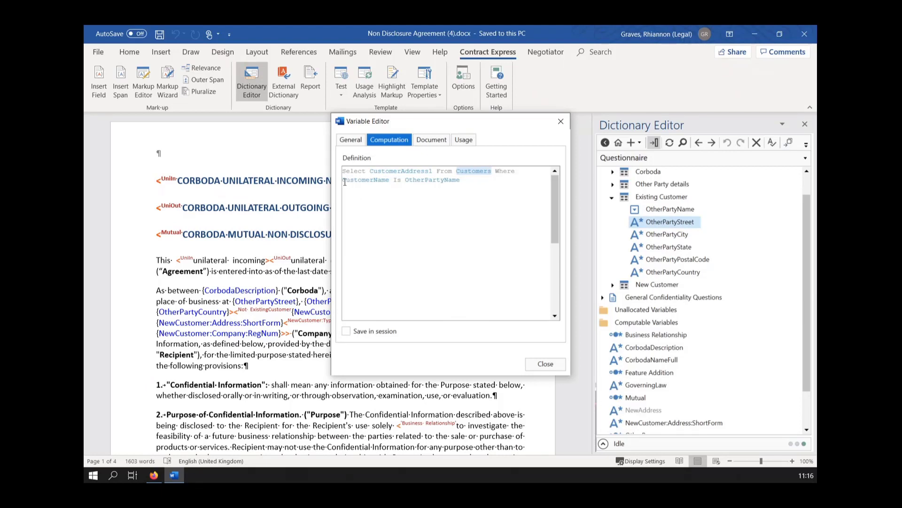
drag(405, 182, 483, 183)
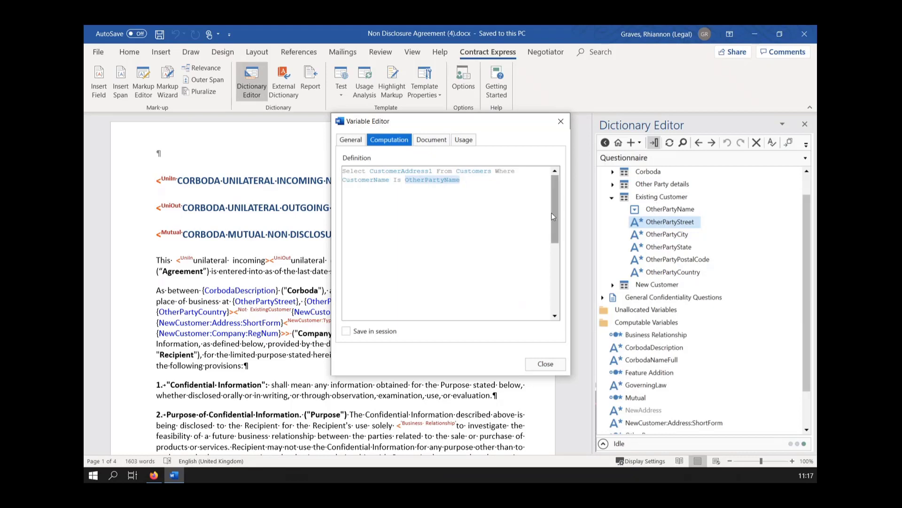
click(539, 212)
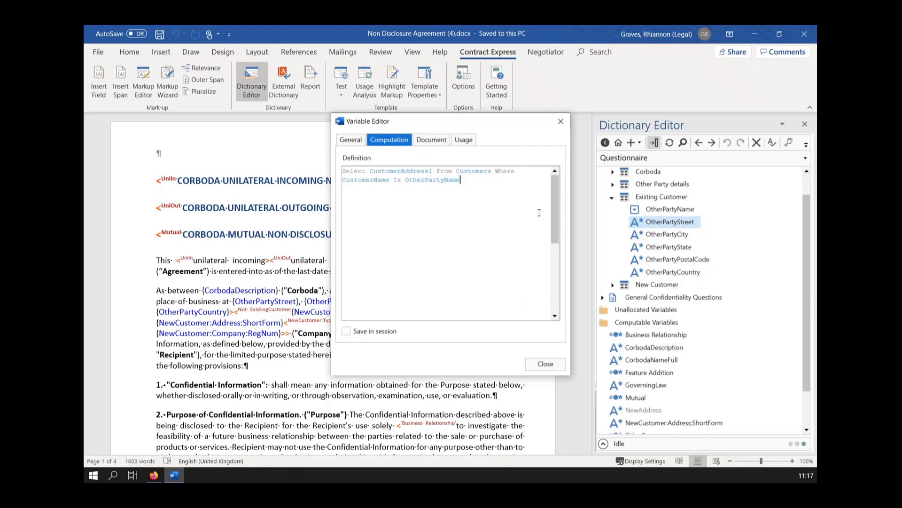
click(559, 123)
Switch the Dictionary Editor from the questionnaire to the lookup tables and open the Corboda Entities table.
click(676, 235)
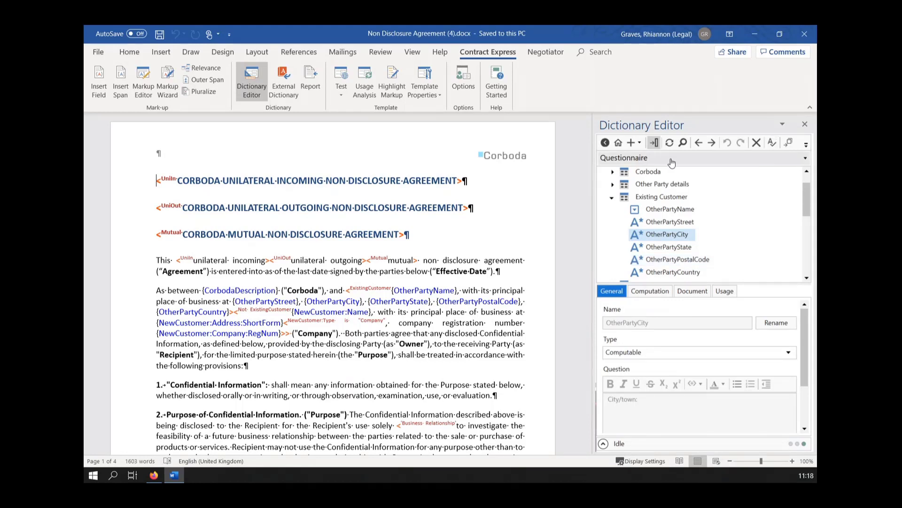
click(644, 160)
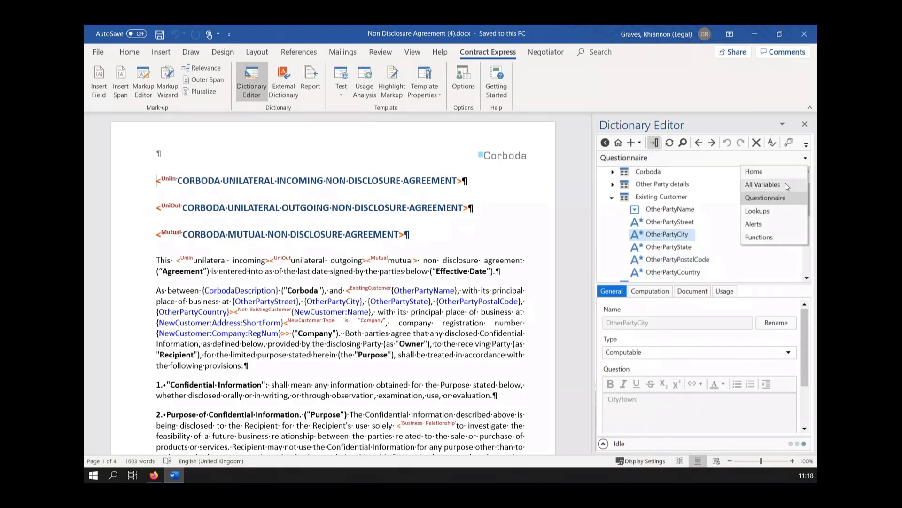
click(766, 217)
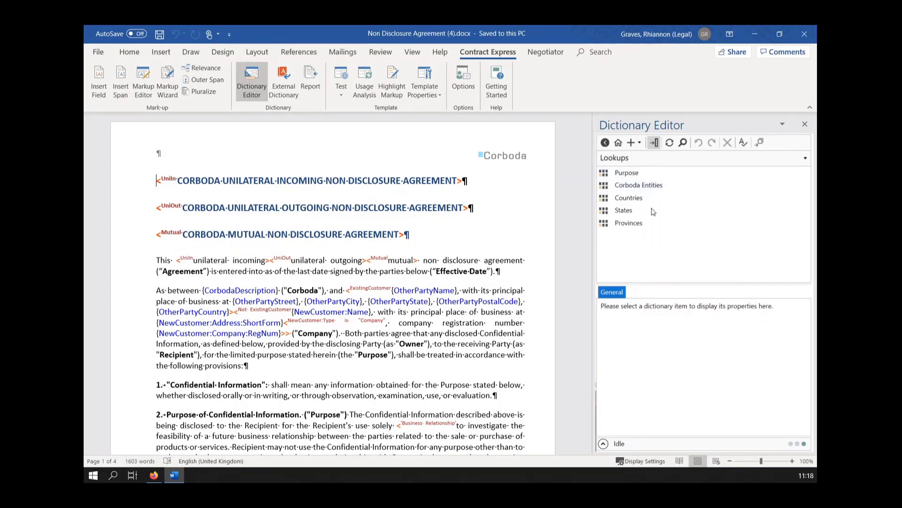
click(623, 173)
click(634, 187)
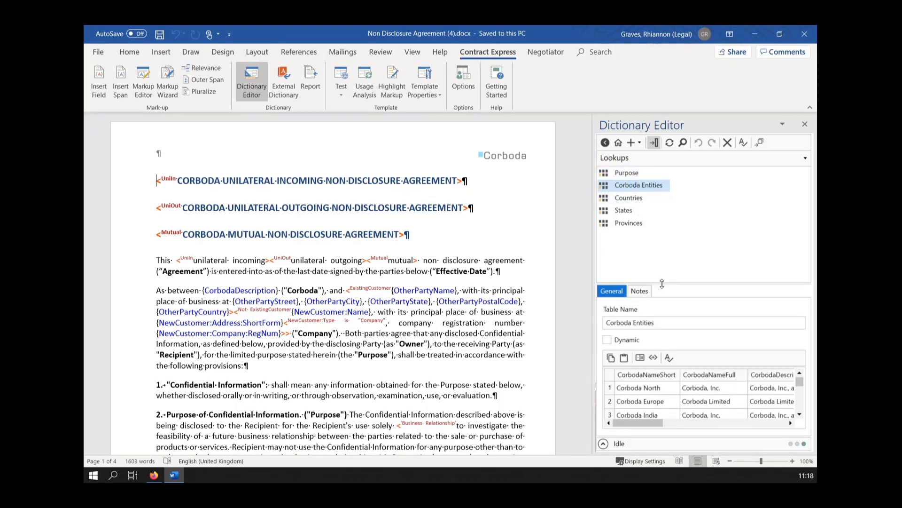
Enlarge the properties area and examine all columns of the Corboda Entities table, through to CorbodaGoverningLaw.
drag(661, 283, 661, 250)
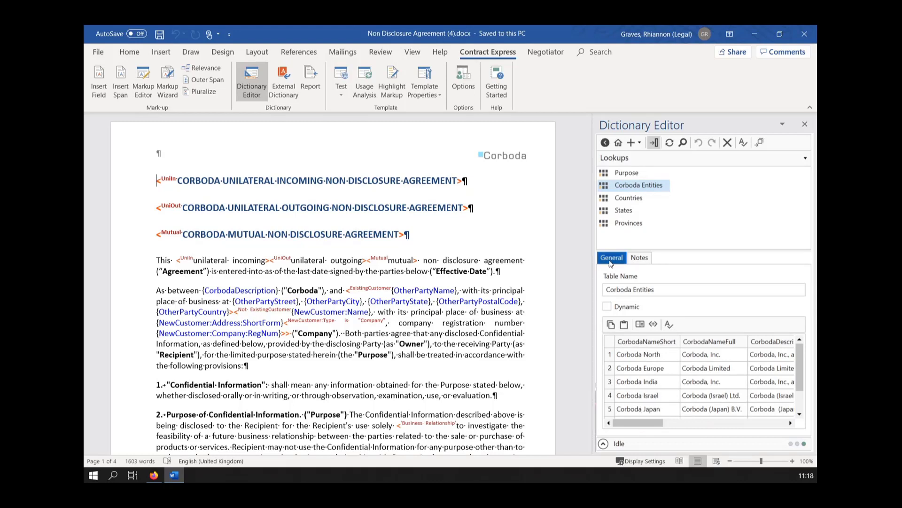
drag(645, 251, 645, 216)
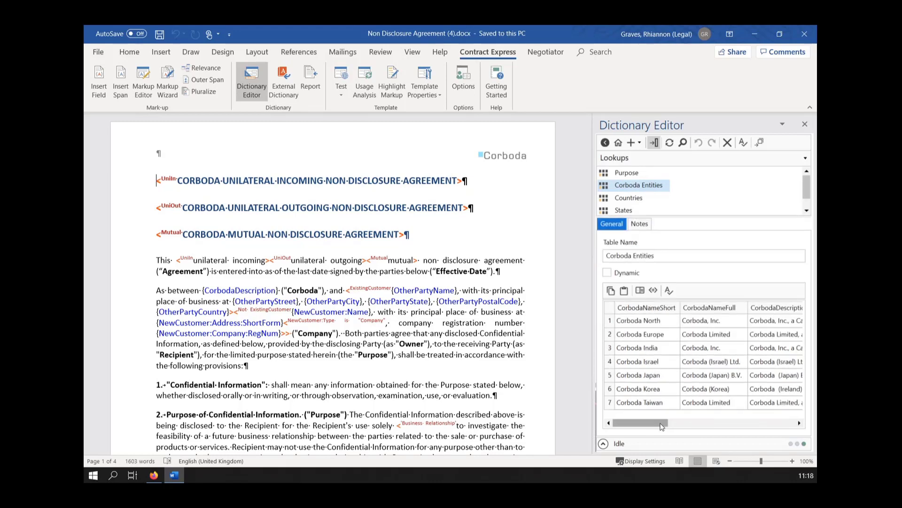
drag(663, 423, 671, 424)
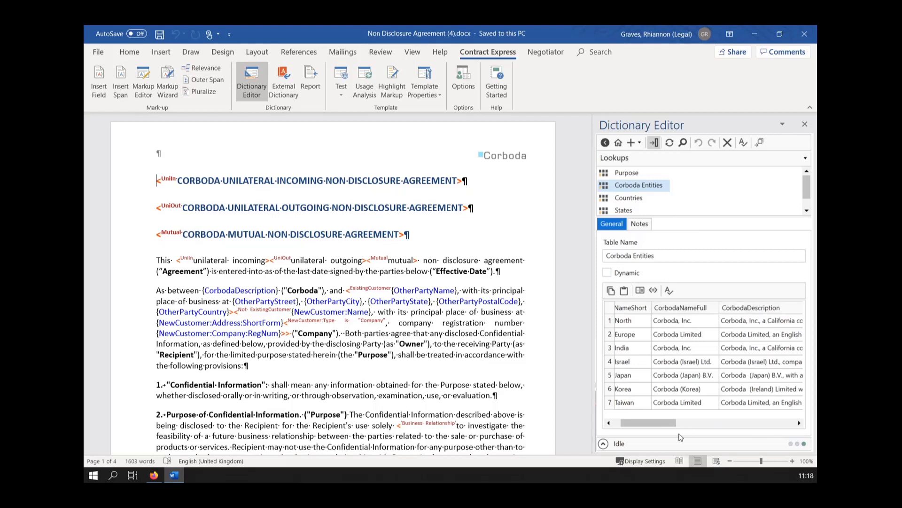
drag(800, 422, 799, 422)
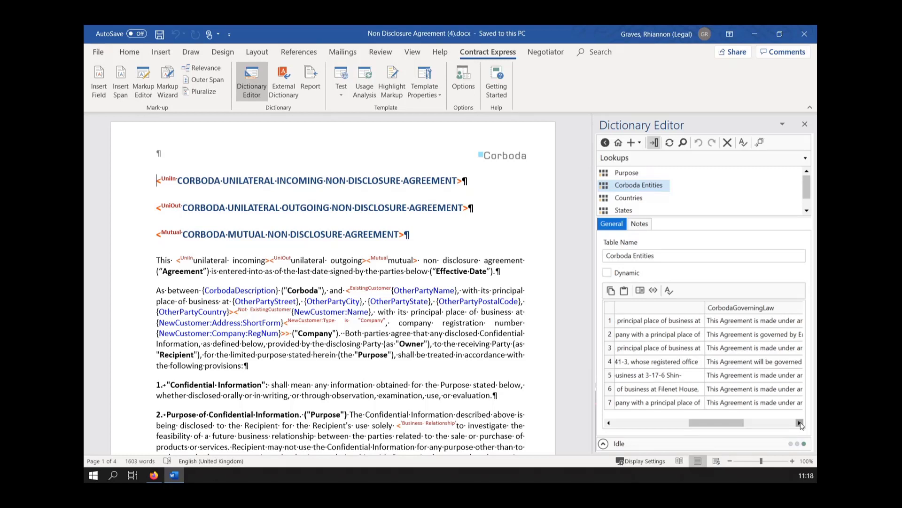
drag(715, 423, 634, 431)
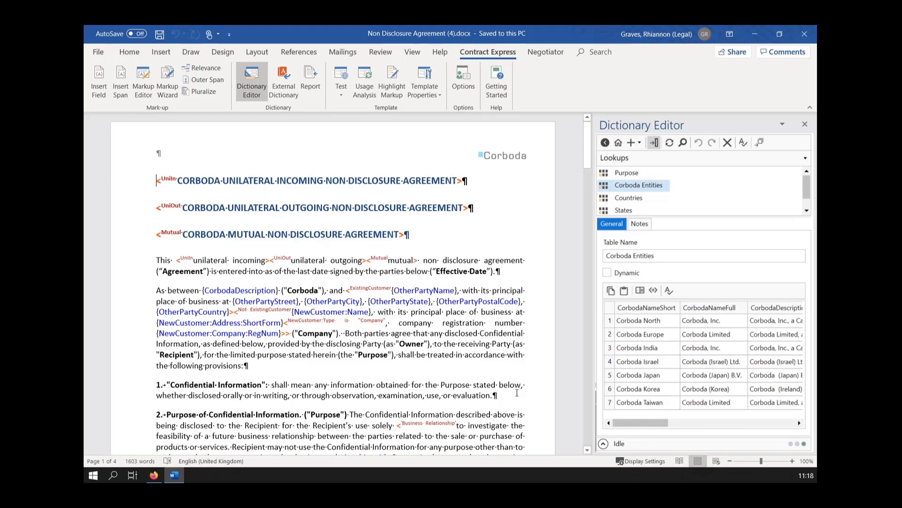
Return to the questionnaire view, expand the Corboda group of the Corboda Non Disclosure Agreement page, and open the CorbodaCompany variable.
click(702, 158)
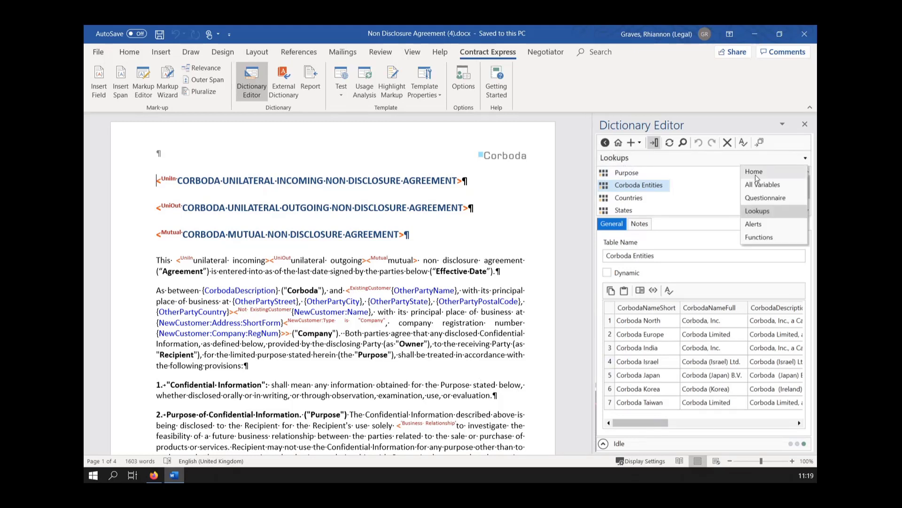
click(763, 198)
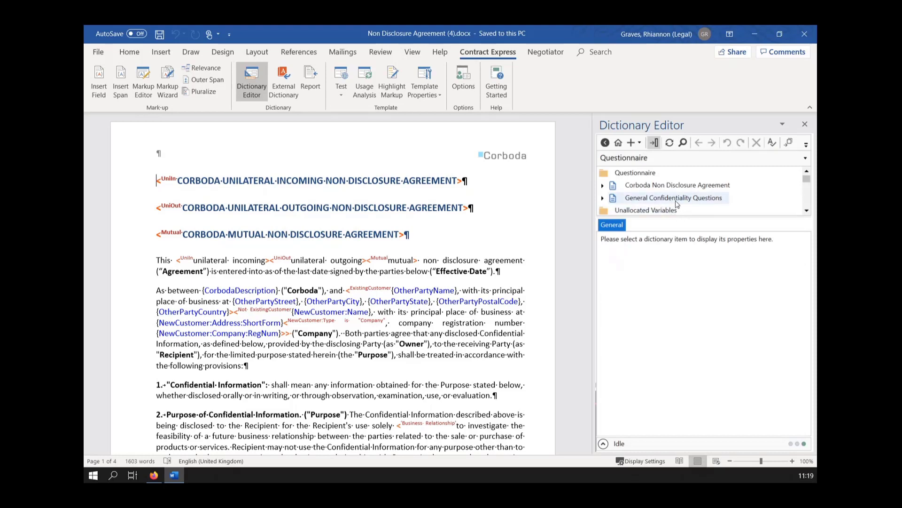
double_click(672, 185)
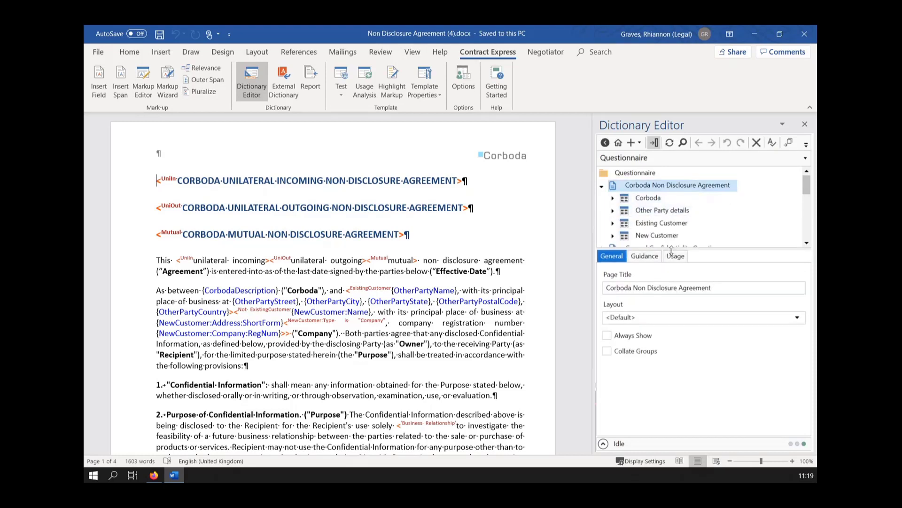
double_click(658, 199)
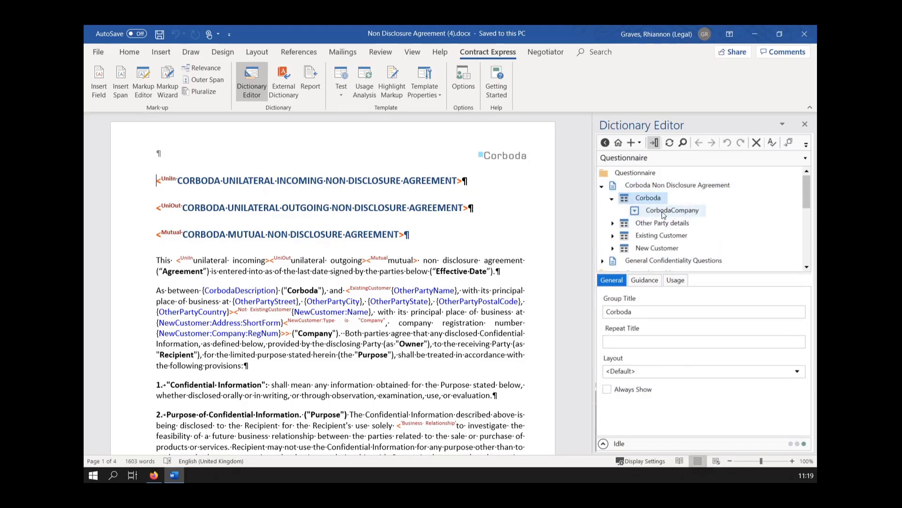
click(663, 213)
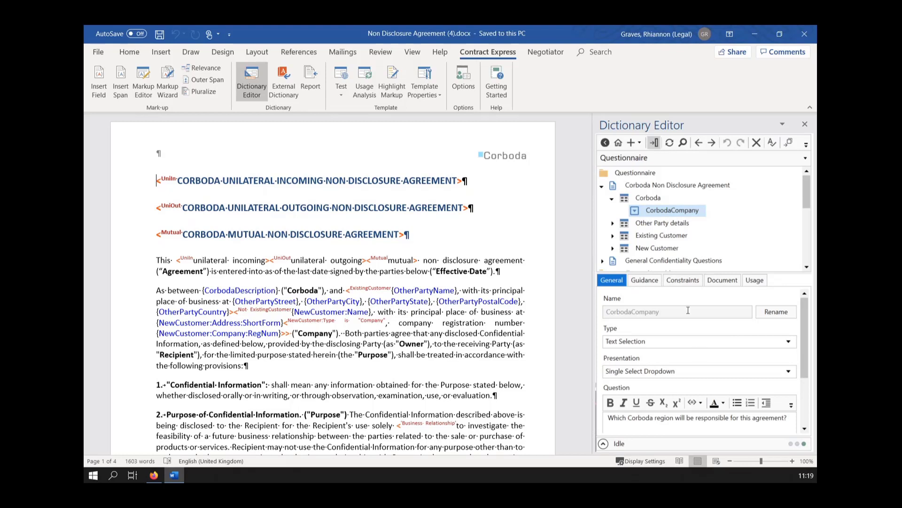
double_click(655, 212)
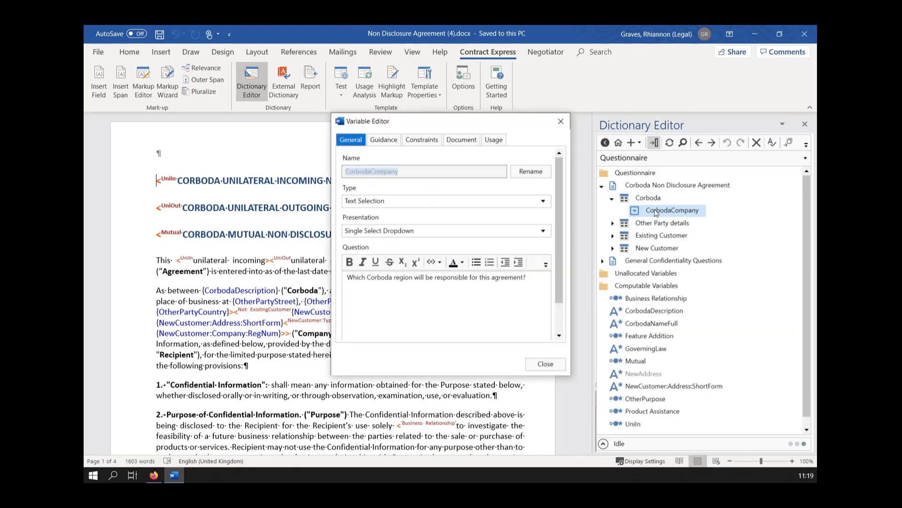
Examine the dynamic selection list query in CorbodaCompany's constraints and close the variable.
click(423, 139)
drag(431, 123, 501, 110)
click(524, 182)
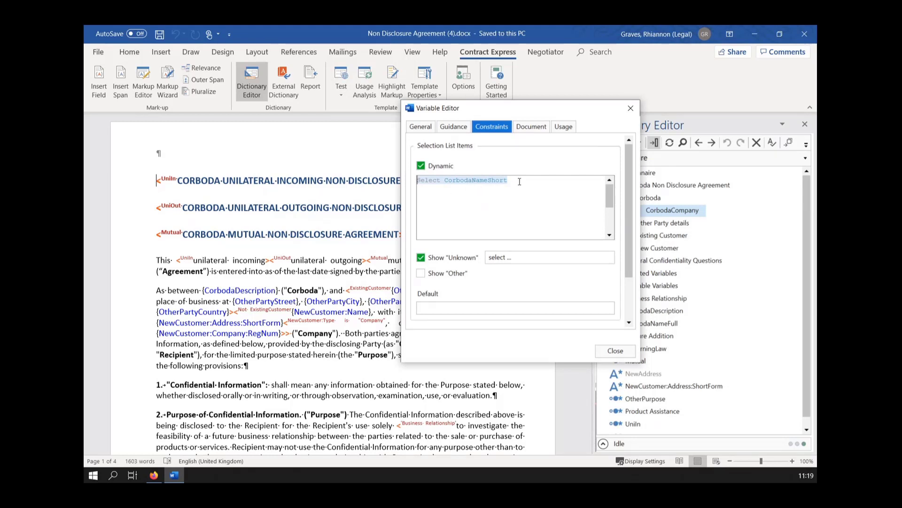
click(504, 190)
drag(506, 185, 445, 185)
drag(531, 186, 444, 183)
click(631, 109)
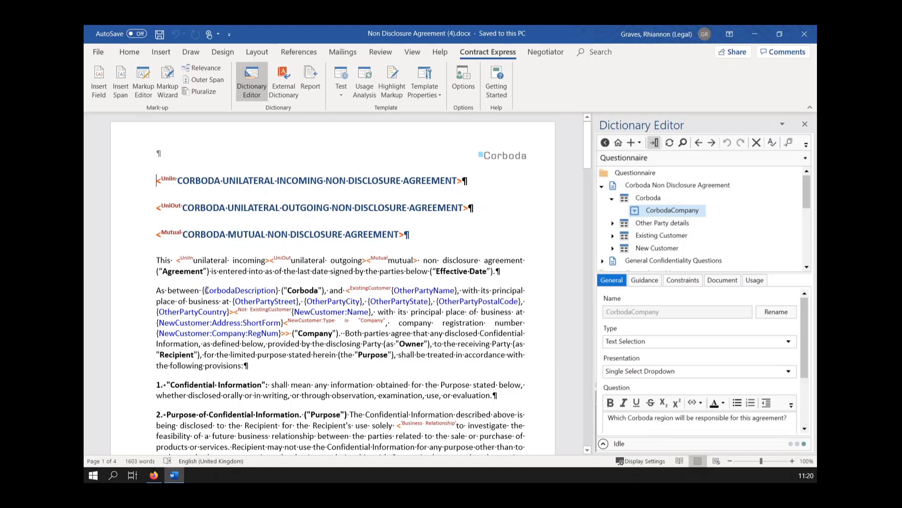
Locate the document's CorbodaDescription field in the dictionary and open that variable's computation definition.
drag(205, 290, 277, 288)
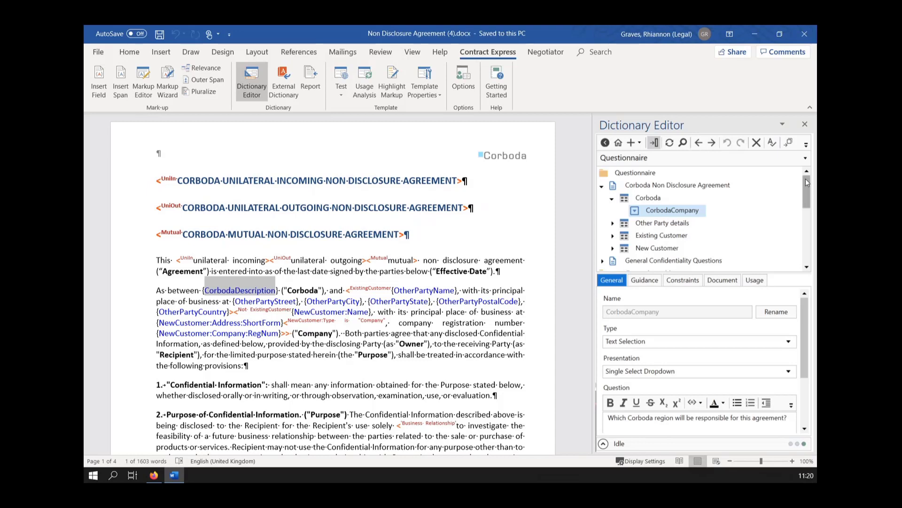
click(790, 143)
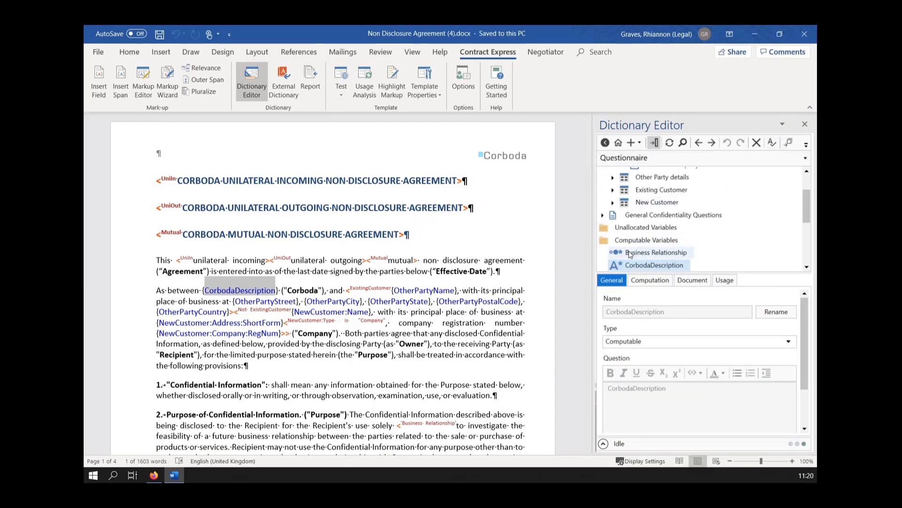
double_click(632, 265)
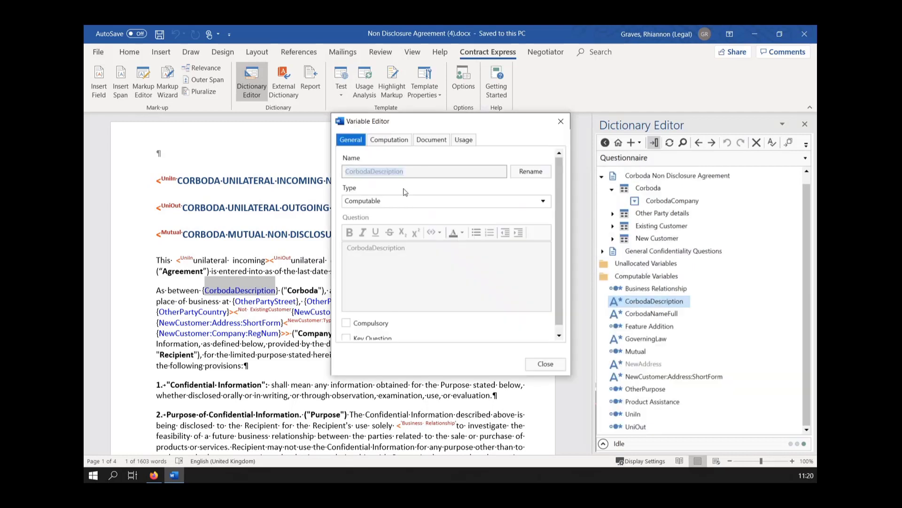
click(402, 140)
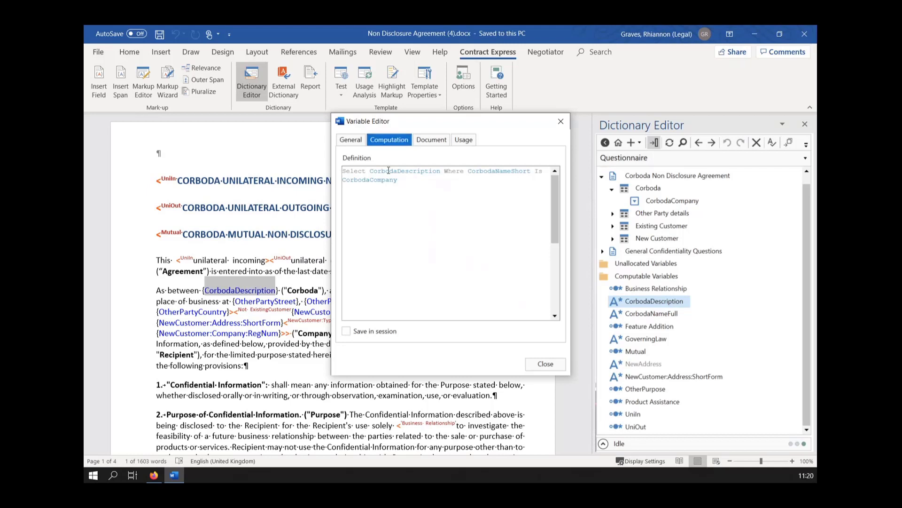
Examine the selected column and the matching condition in the CorbodaDescription definition, and close the variable.
drag(370, 171, 441, 173)
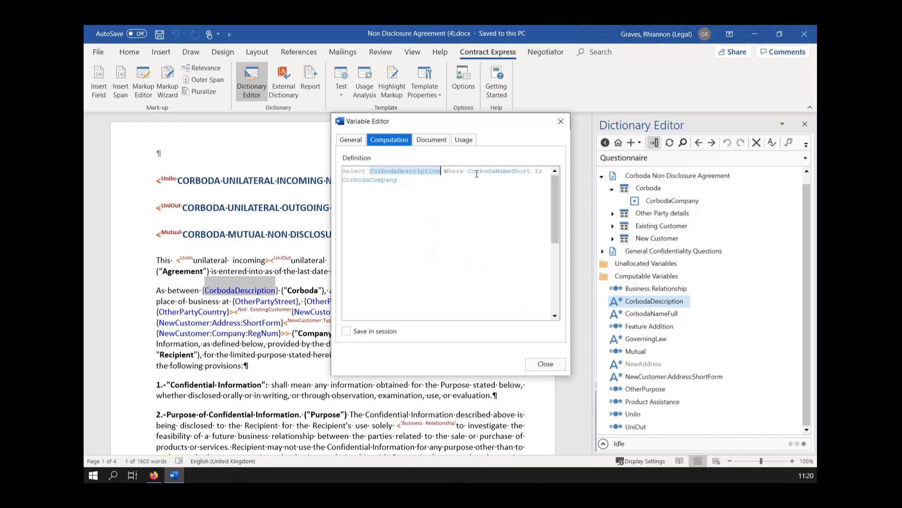
drag(468, 172, 529, 174)
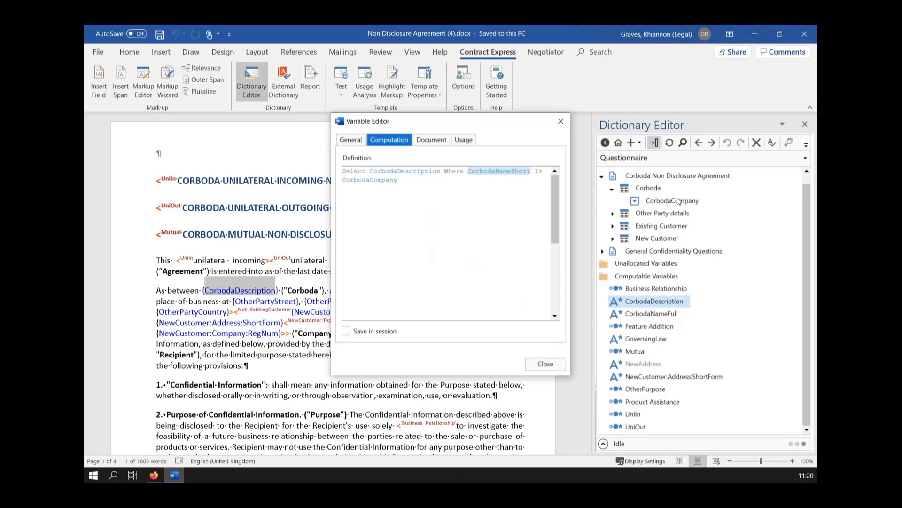
click(561, 122)
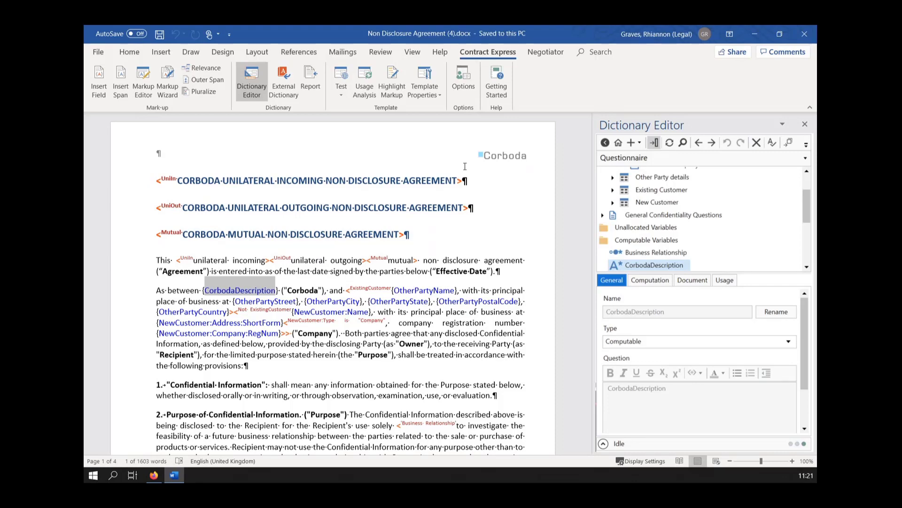
Switch to the Contract Express questionnaire in Firefox and replace the existing customer's name with "r" to search the customer list.
click(154, 476)
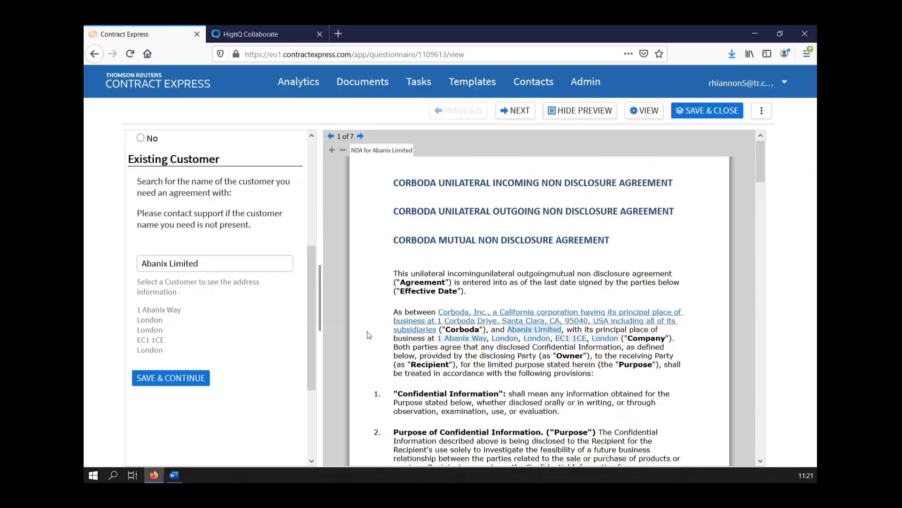
drag(229, 267, 122, 268)
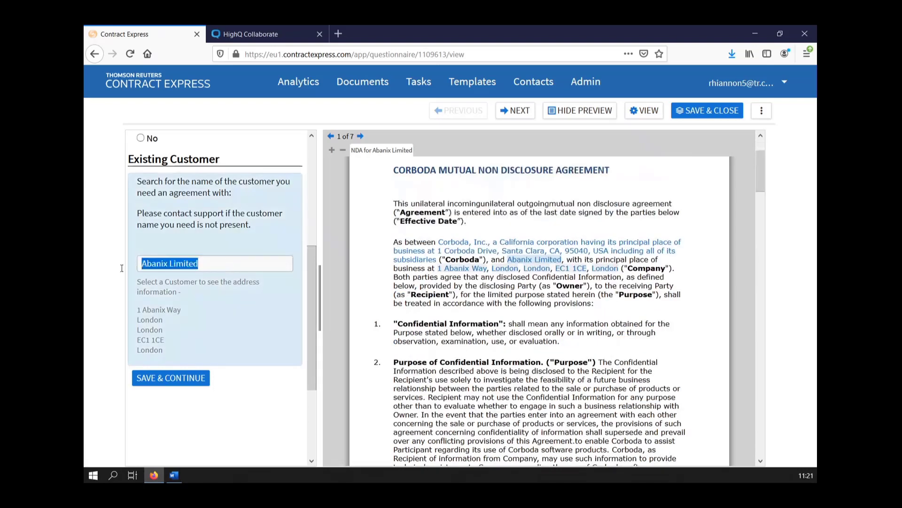
click(123, 270)
drag(222, 257, 87, 270)
text(r)
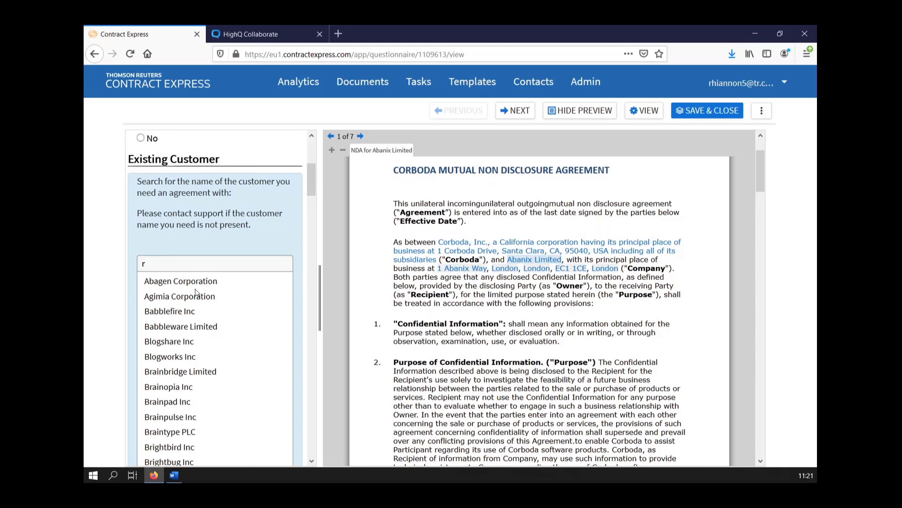
click(118, 329)
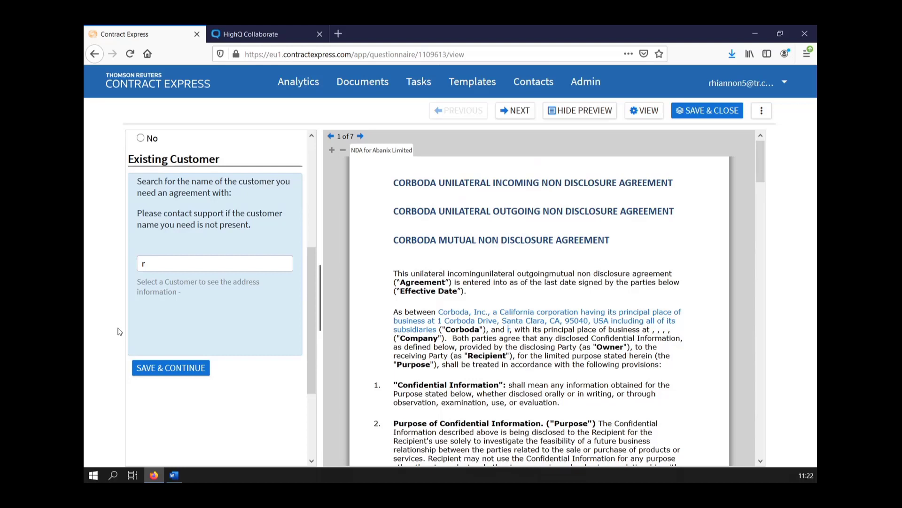
Start a new connection in the admin connection settings, look through the integration types, and set the type to HighQ.
click(586, 82)
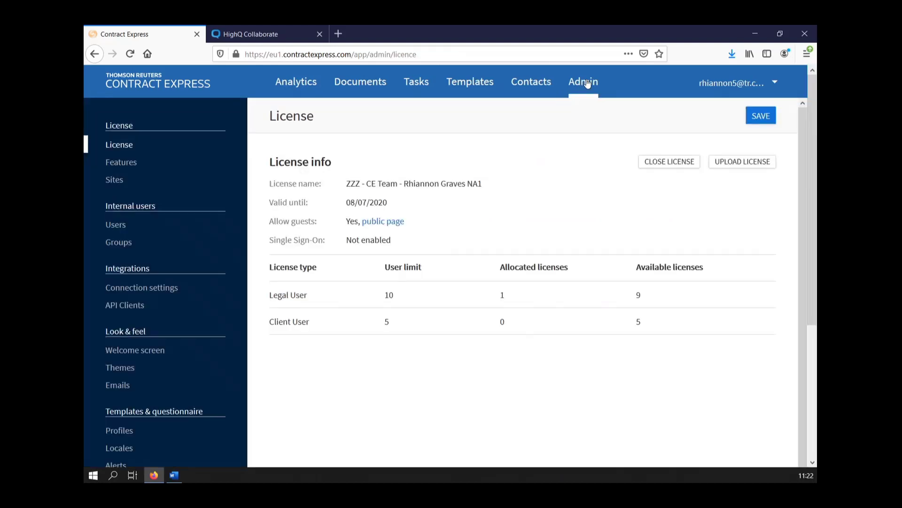
click(144, 296)
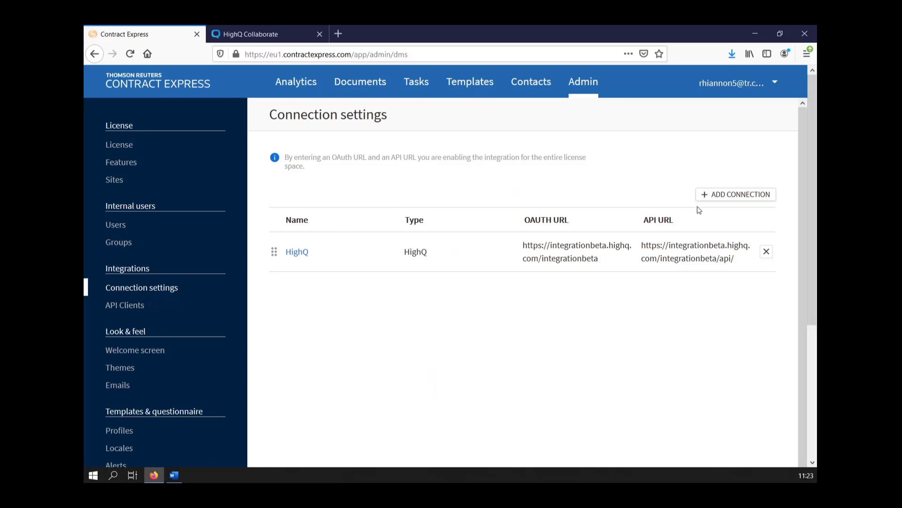
click(726, 196)
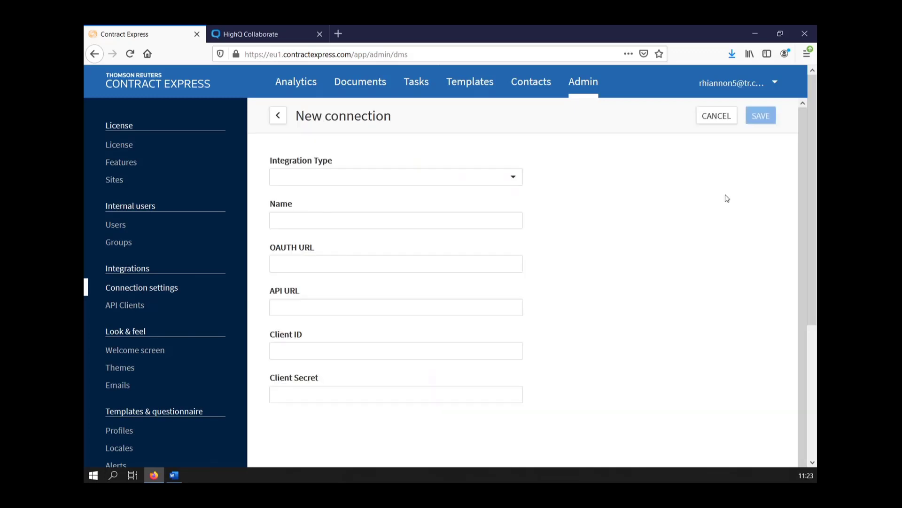
click(471, 181)
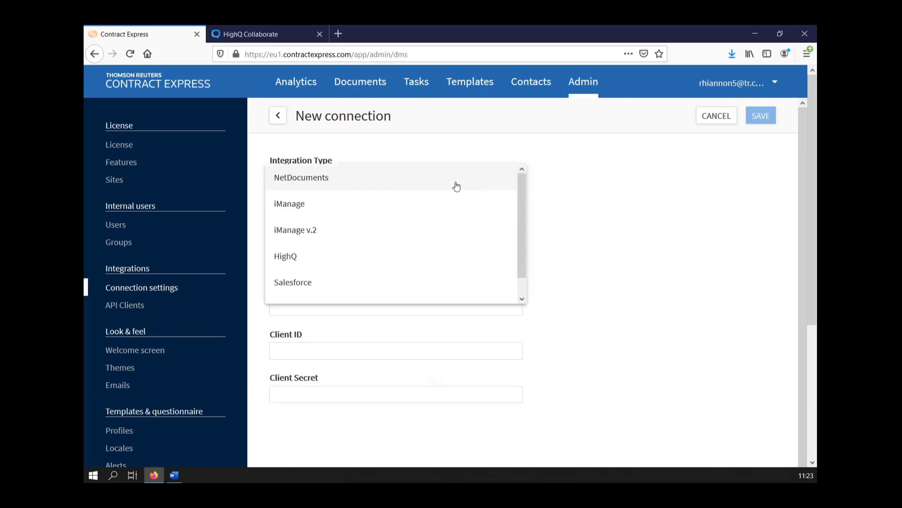
click(516, 201)
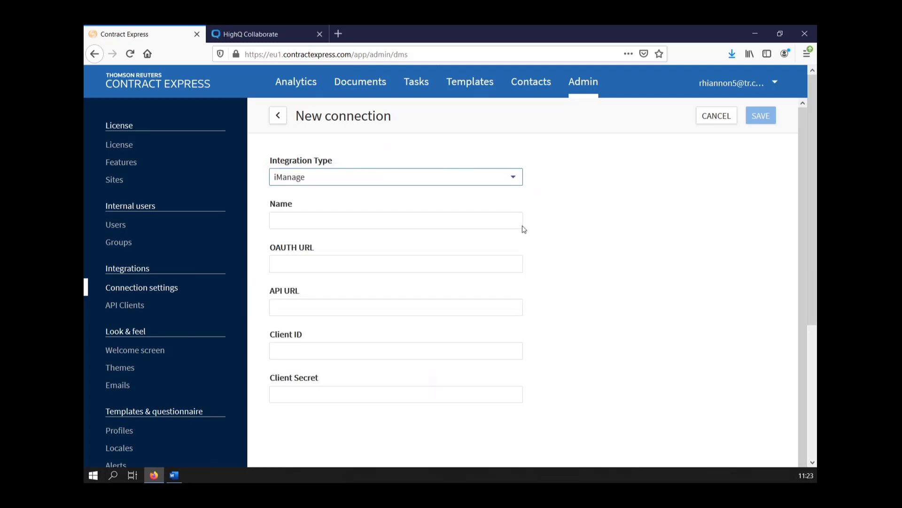
click(495, 175)
scroll(517, 204, down, 1)
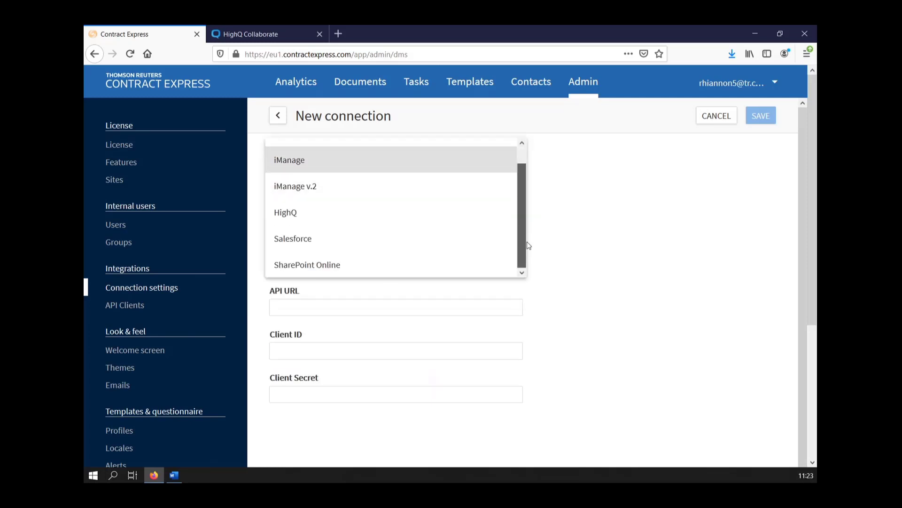
click(442, 221)
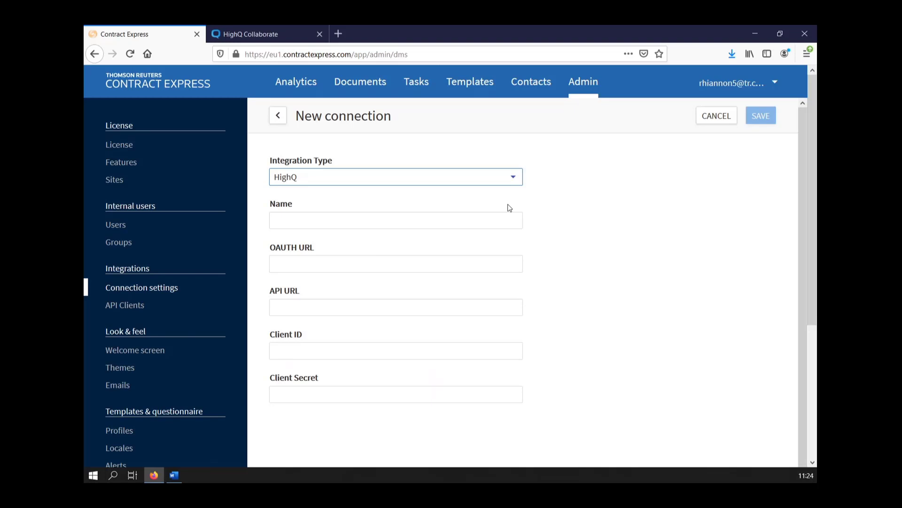
Leave the new connection, open the existing HighQ connection, and examine its OAUTH URL and API URL.
click(279, 116)
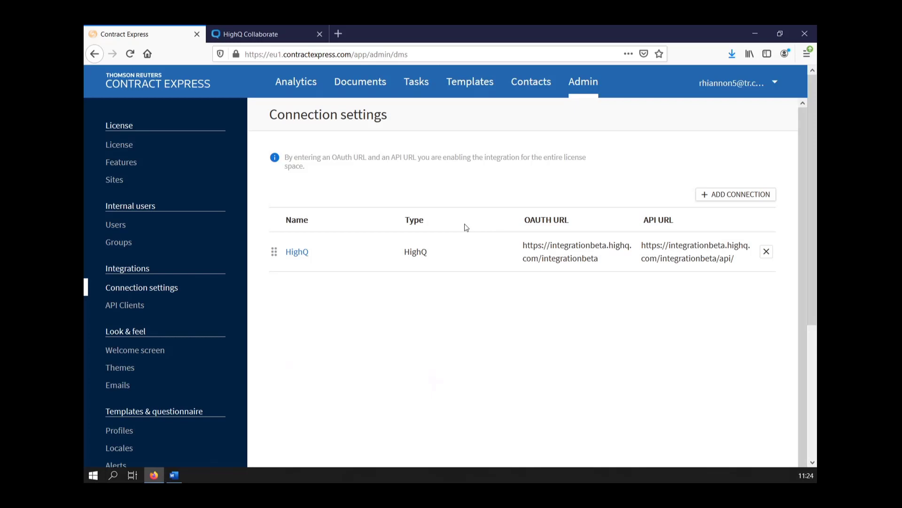
click(297, 252)
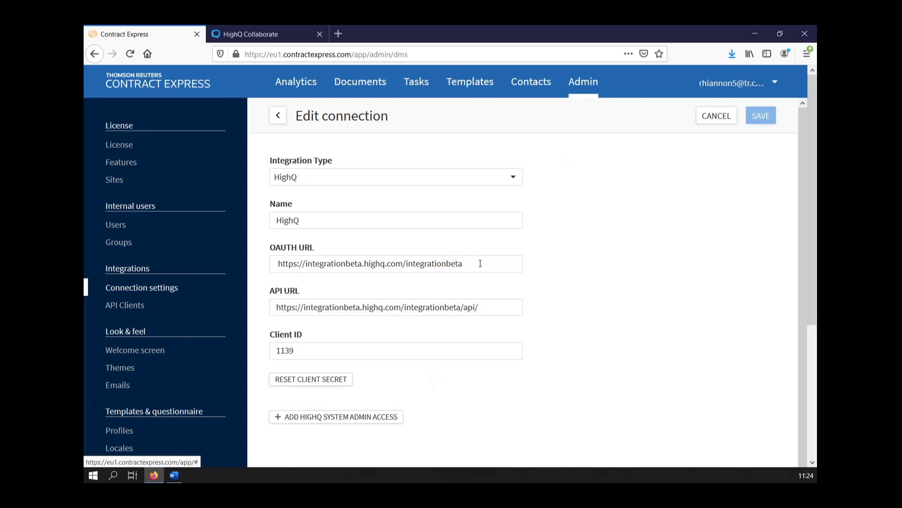
drag(481, 263, 287, 295)
click(500, 317)
drag(488, 307, 260, 316)
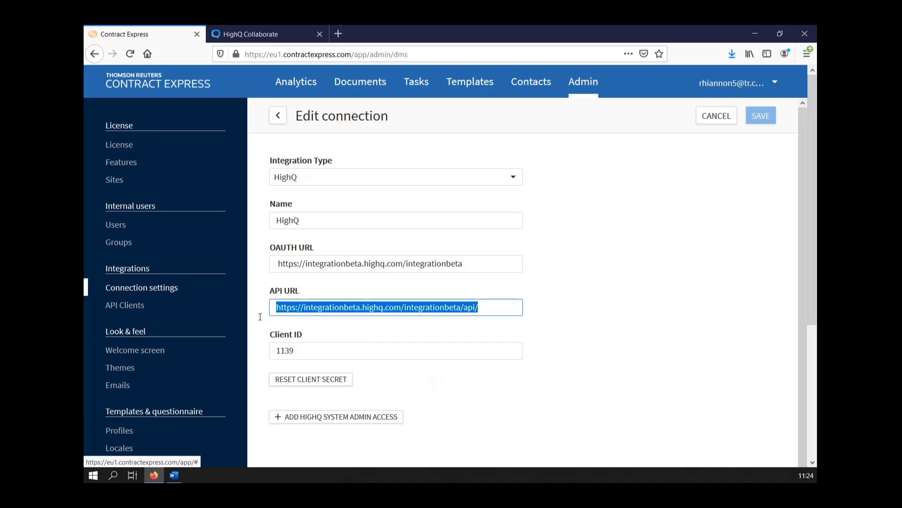
click(448, 379)
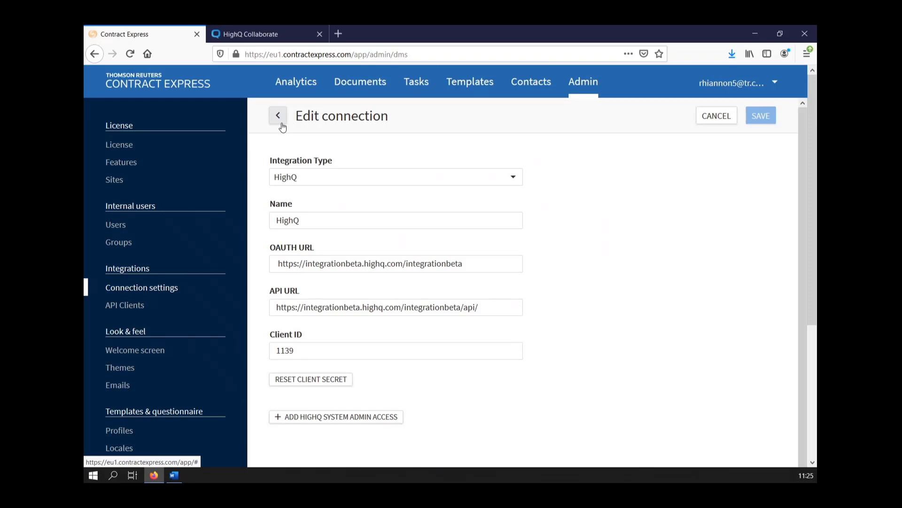
Start exporting the NDA for Wordshare Inc document, selecting NDA for Wordshare Inc.docx and the HighQ [HighQ] export connection.
click(377, 85)
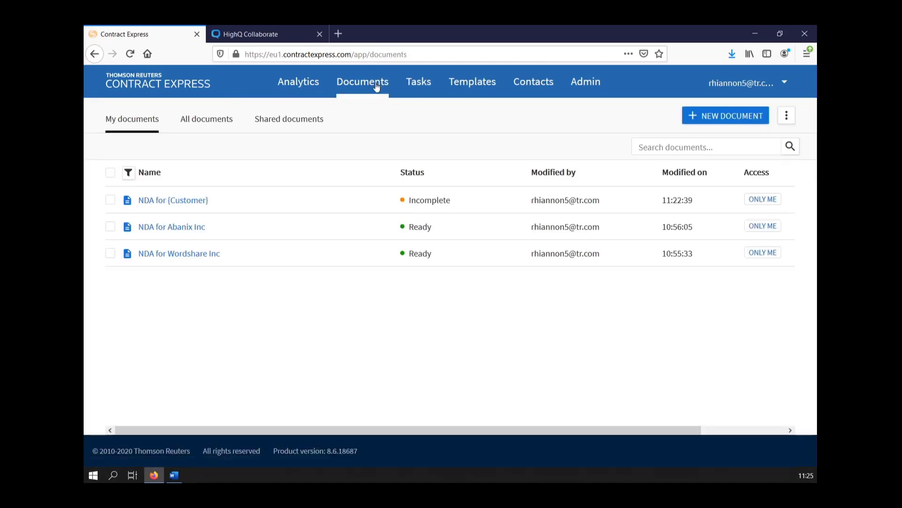
click(194, 261)
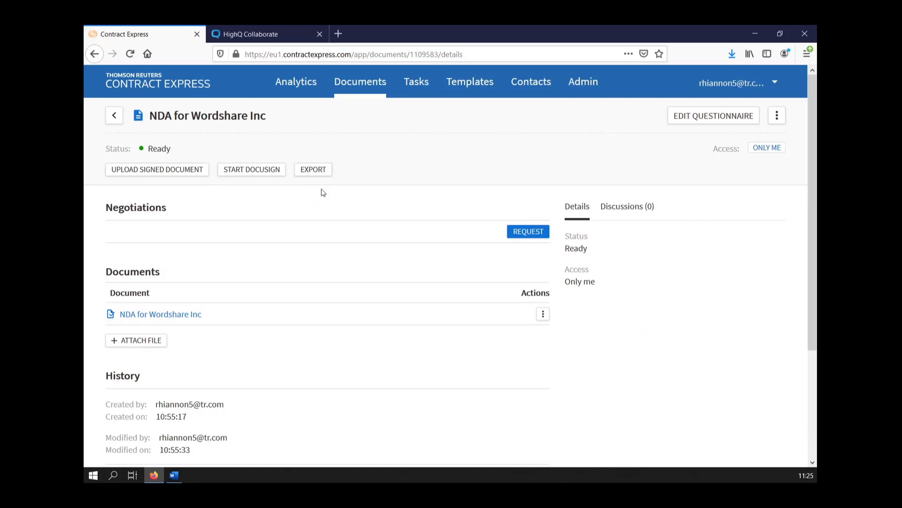
click(321, 172)
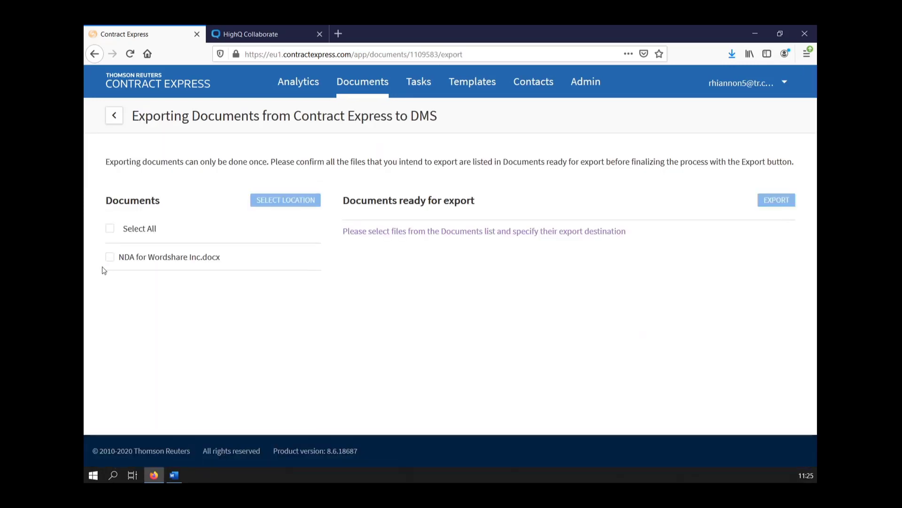
click(111, 258)
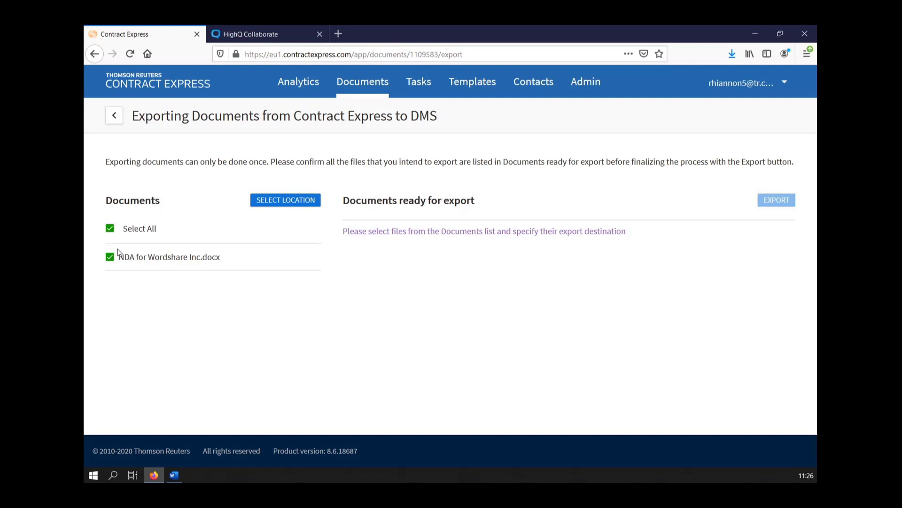
click(286, 200)
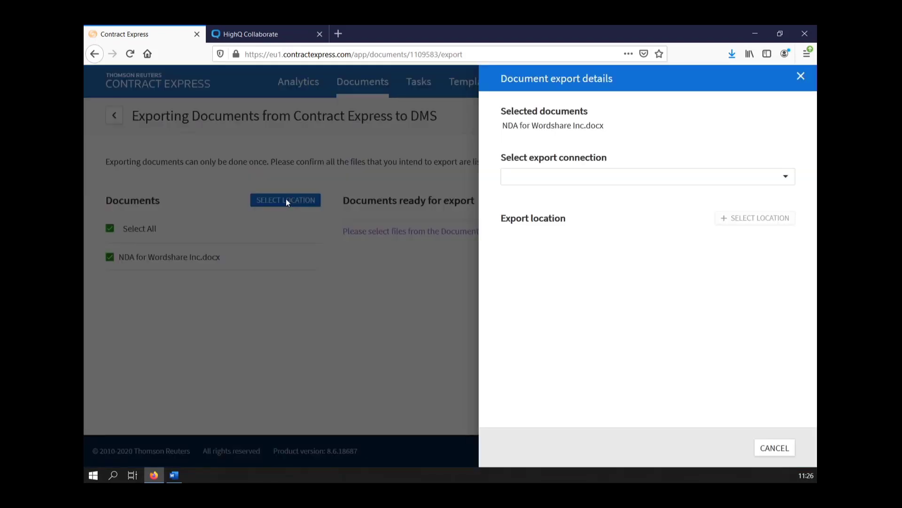
click(570, 176)
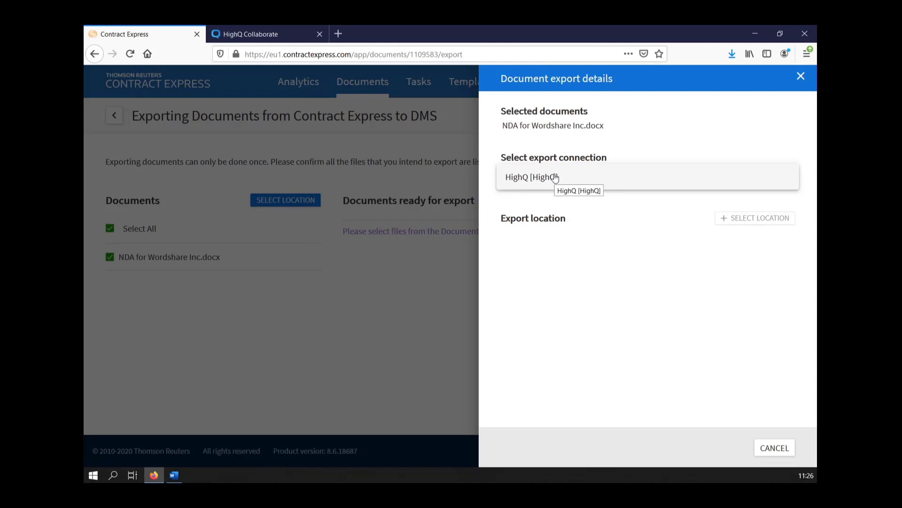
click(558, 177)
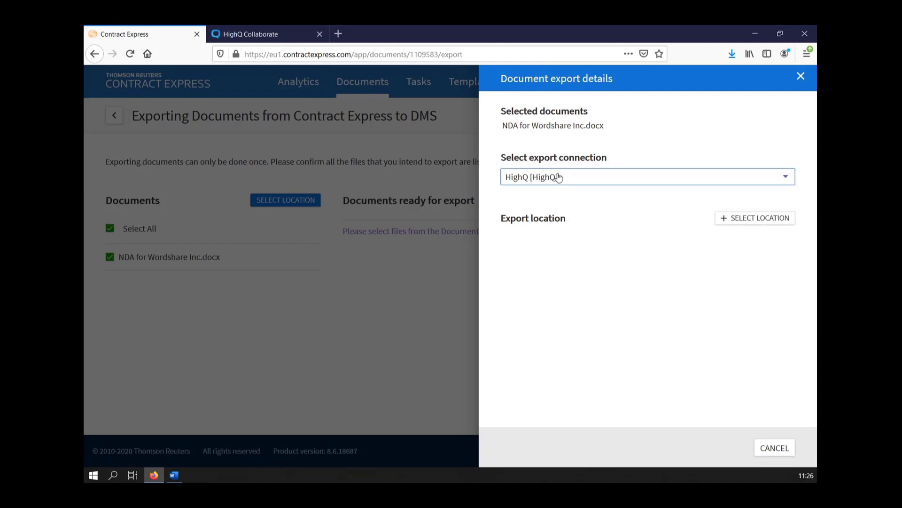
Set the export location to the Free to use folder on the Thomsonreuters2 site and export the document.
click(749, 217)
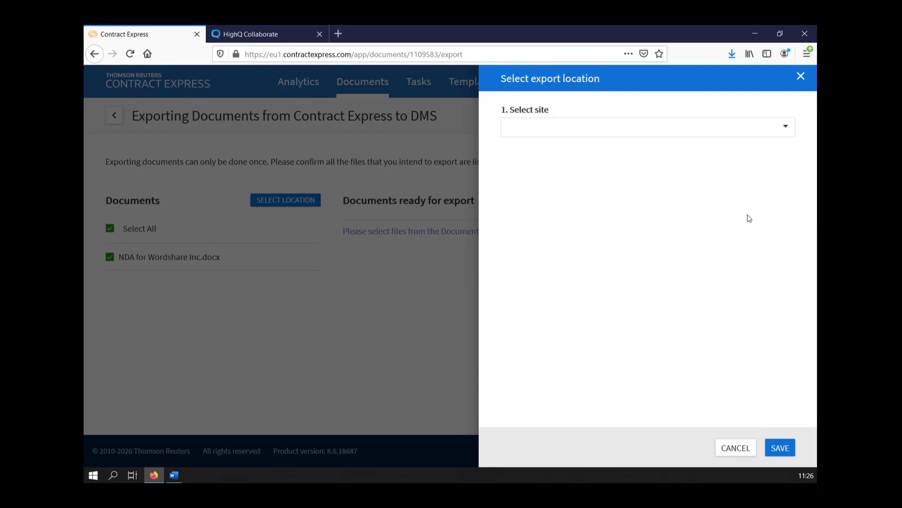
click(692, 134)
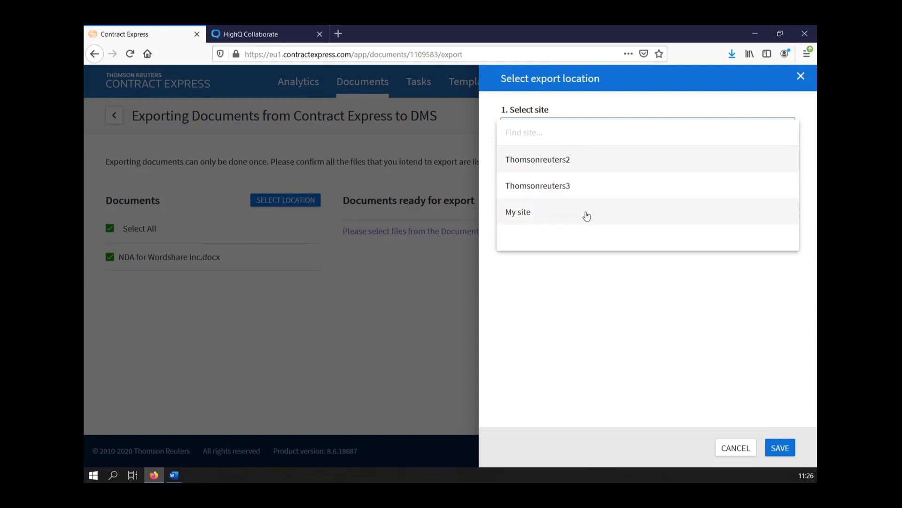
click(560, 161)
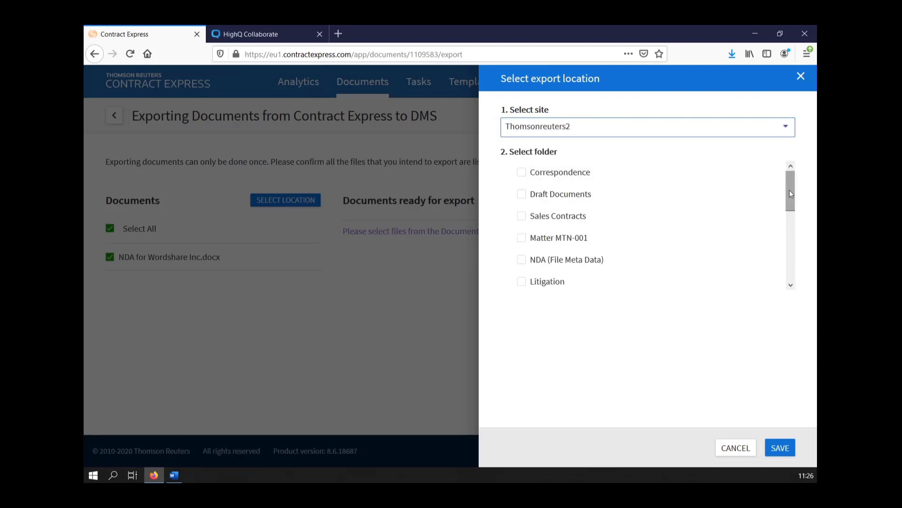
drag(790, 193, 809, 288)
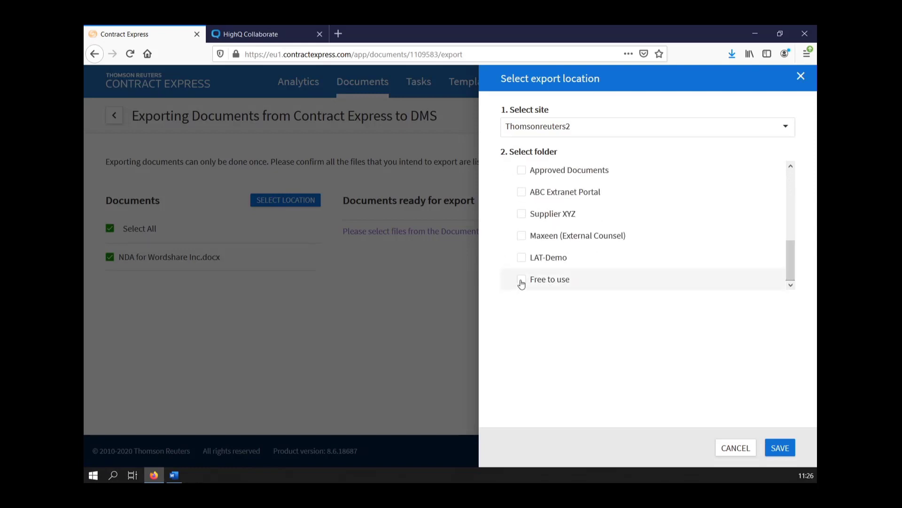
click(521, 281)
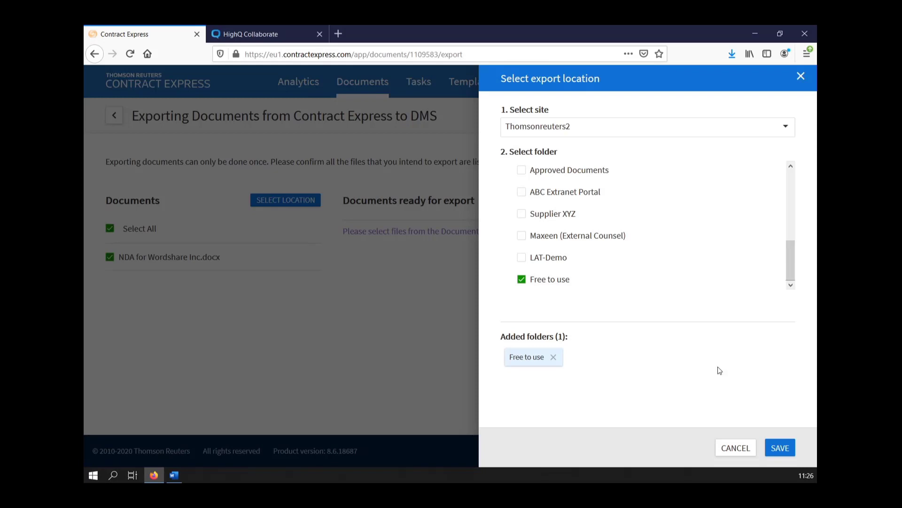
click(785, 448)
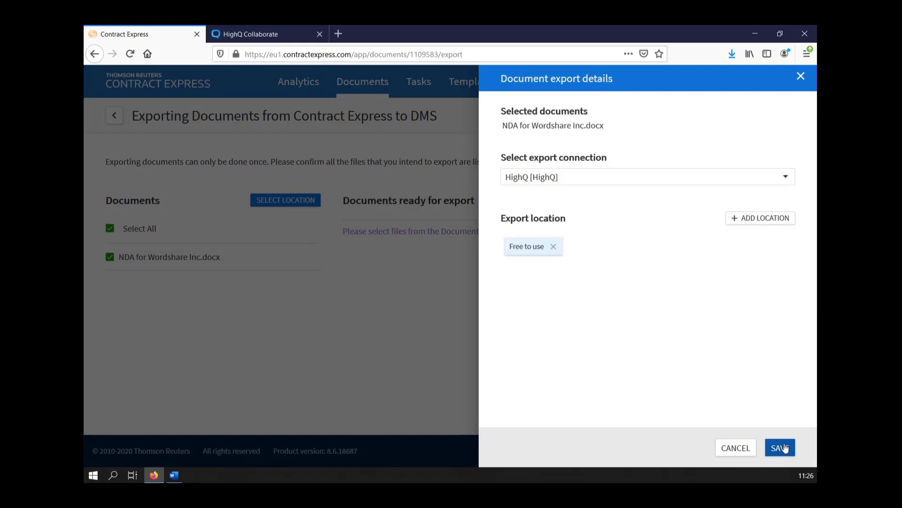
click(785, 448)
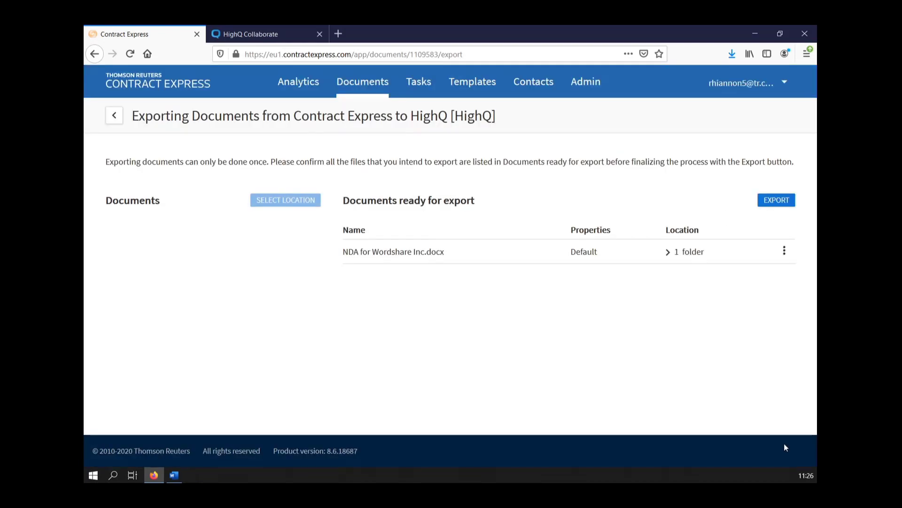
click(777, 203)
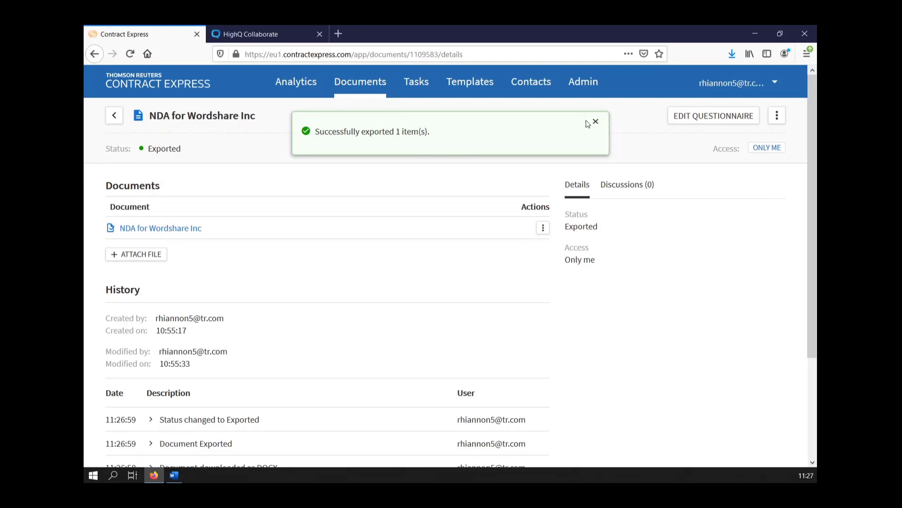
Switch to HighQ Collaborate and open the Free to use folder in the Thomsonreuters2 site to check for the exported document.
click(241, 30)
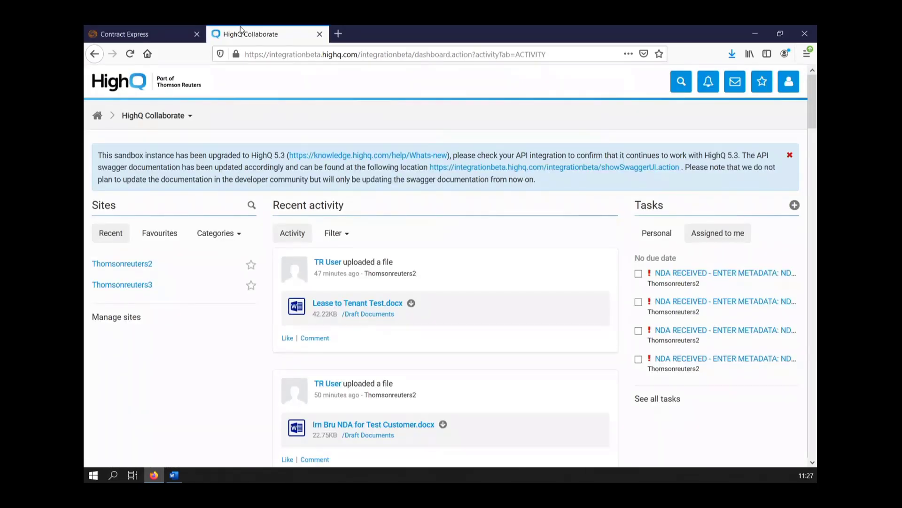
click(137, 266)
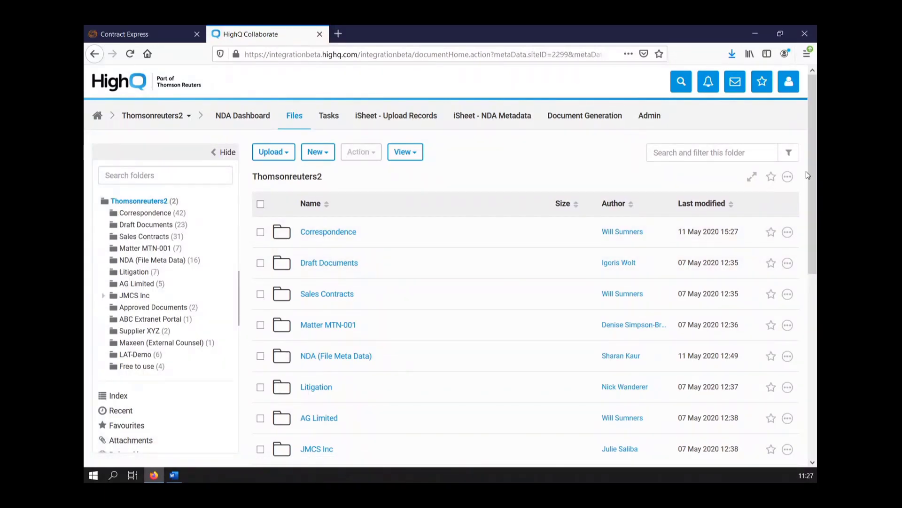
scroll(503, 341, down, 6)
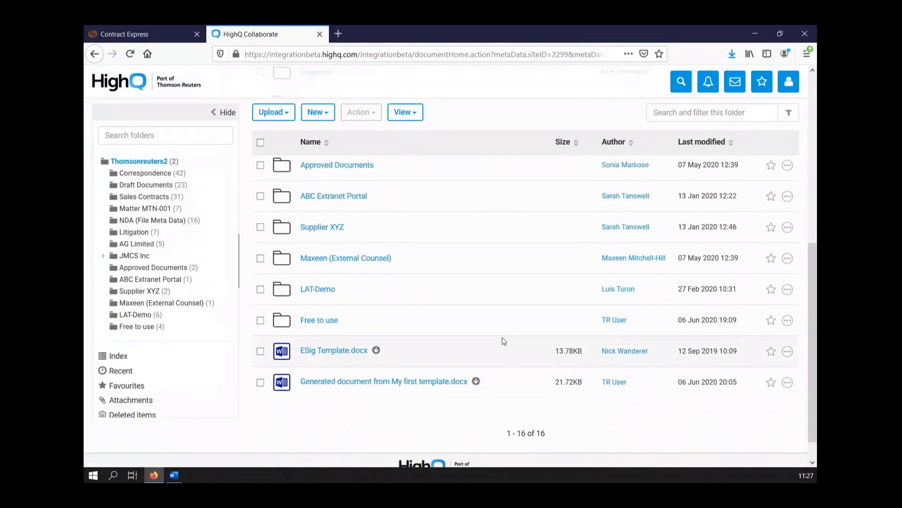
click(322, 321)
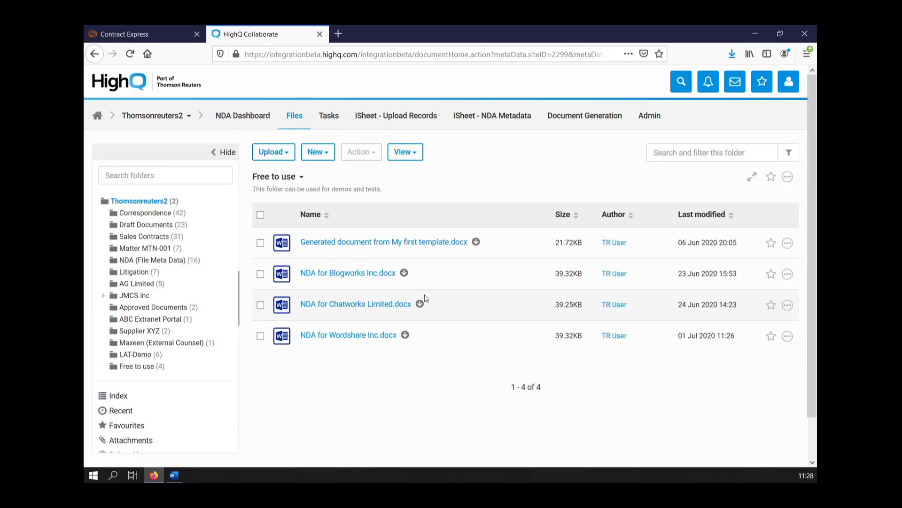
Open the Upload Records iSheet of the Thomsonreuters2 site and examine the columns of its NDA Corboda Test records.
click(394, 119)
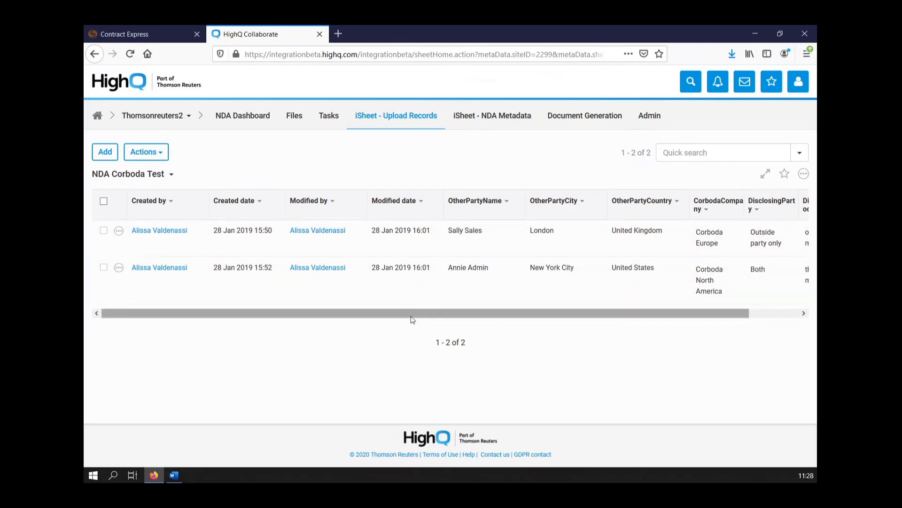
drag(412, 315, 458, 315)
drag(510, 312, 514, 313)
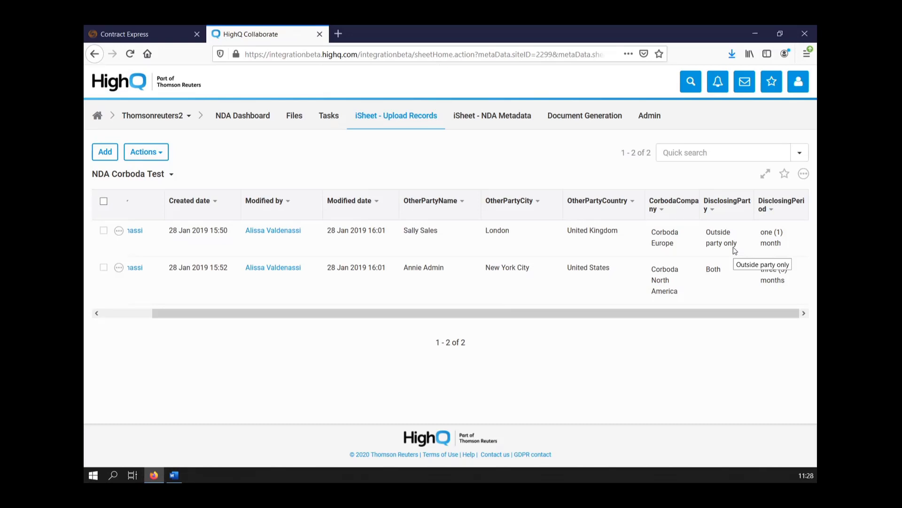
Switch back to Contract Express, start an iSheet import from the documents list, and connect through HighQ [HighQ].
click(170, 43)
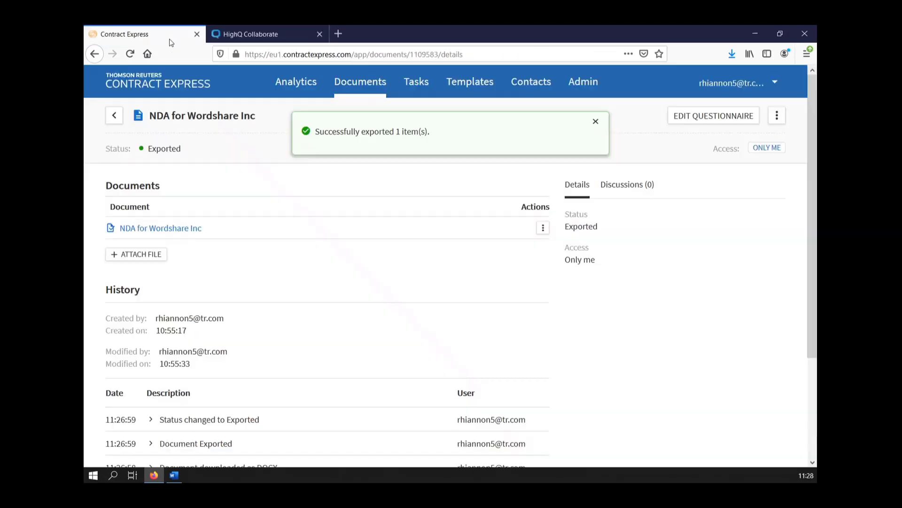
click(385, 89)
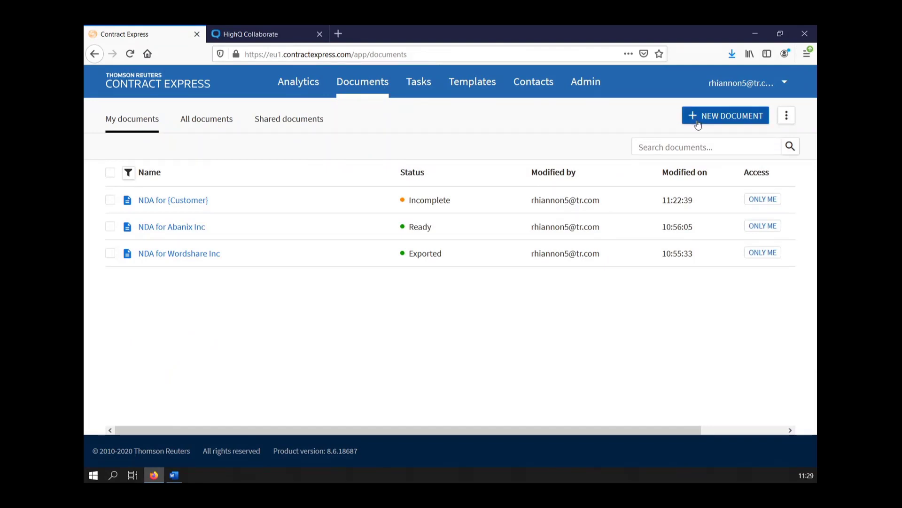
click(788, 123)
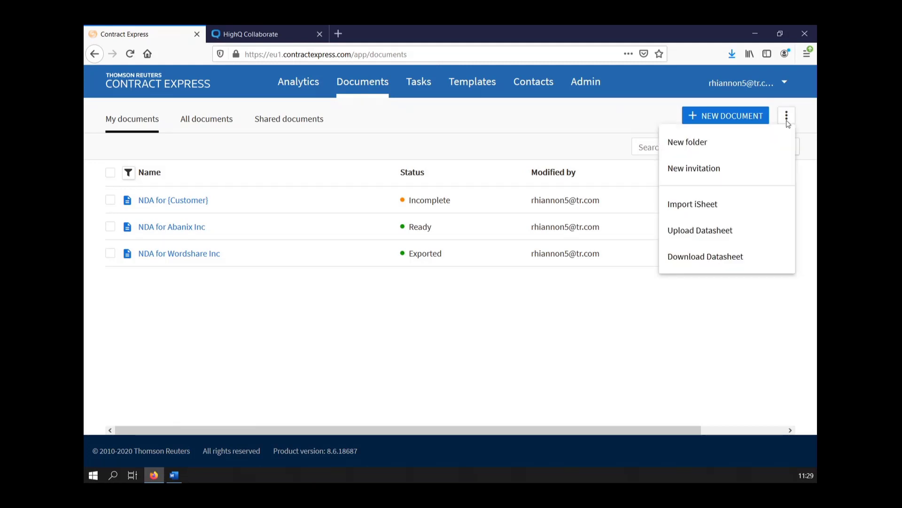
click(721, 211)
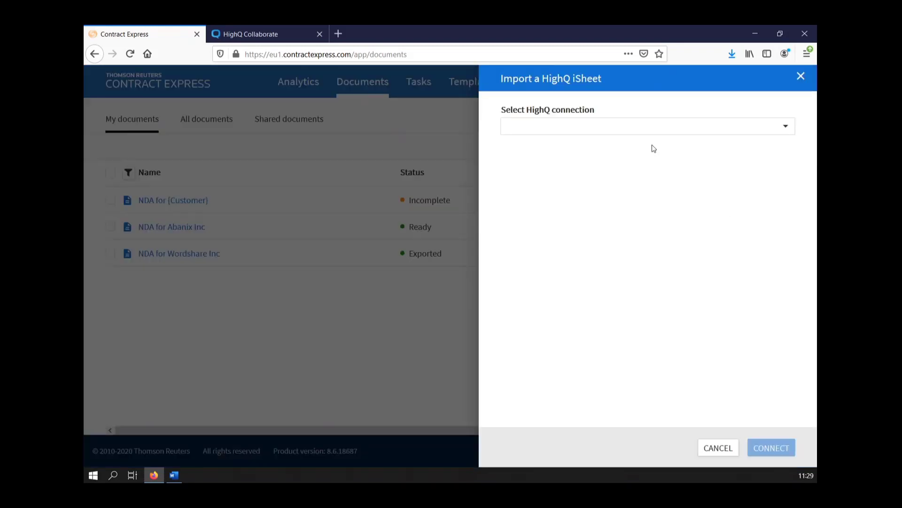
click(641, 131)
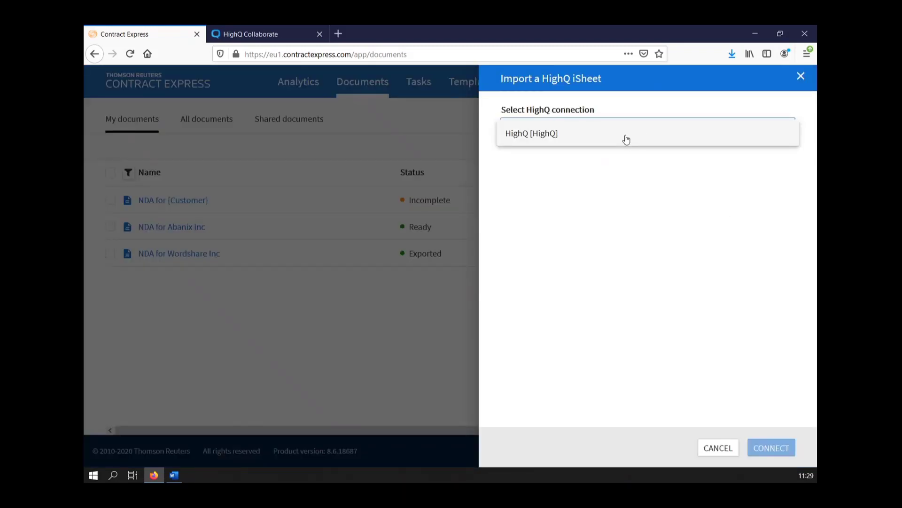
click(626, 139)
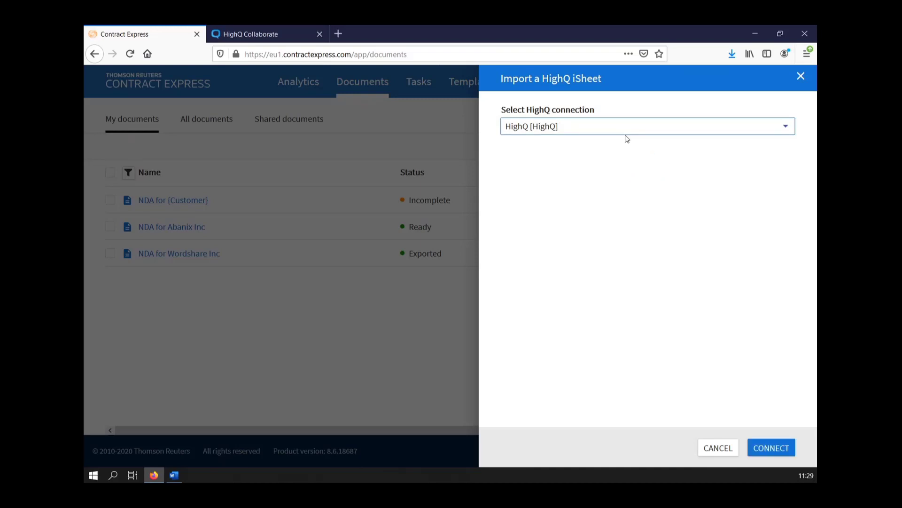
click(764, 447)
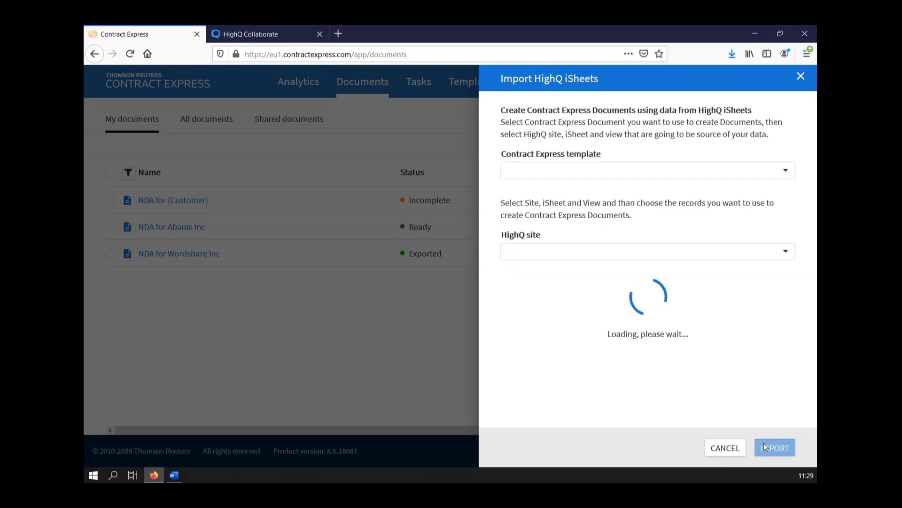
Set the import to the Non Disclosure Agreement for HighQ template, the Thomsonreuters2 site and the NDA Corboda Test iSheet.
click(588, 180)
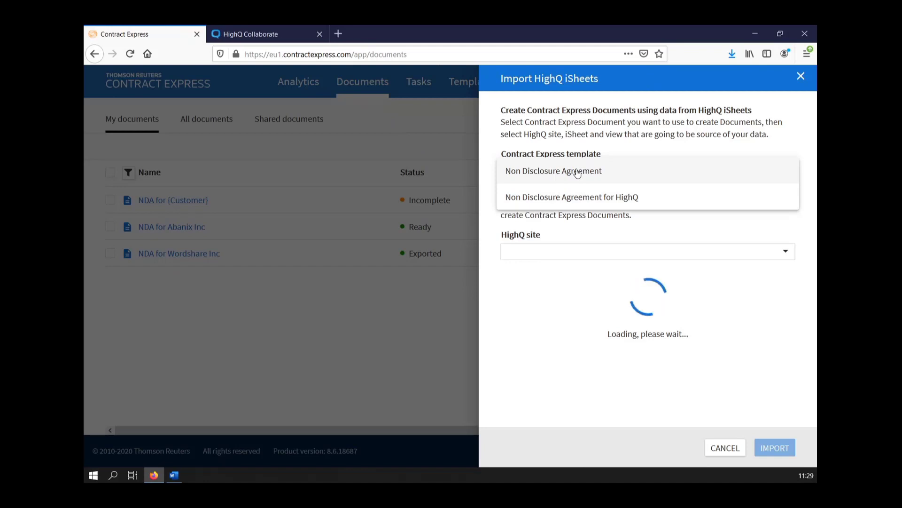
click(579, 201)
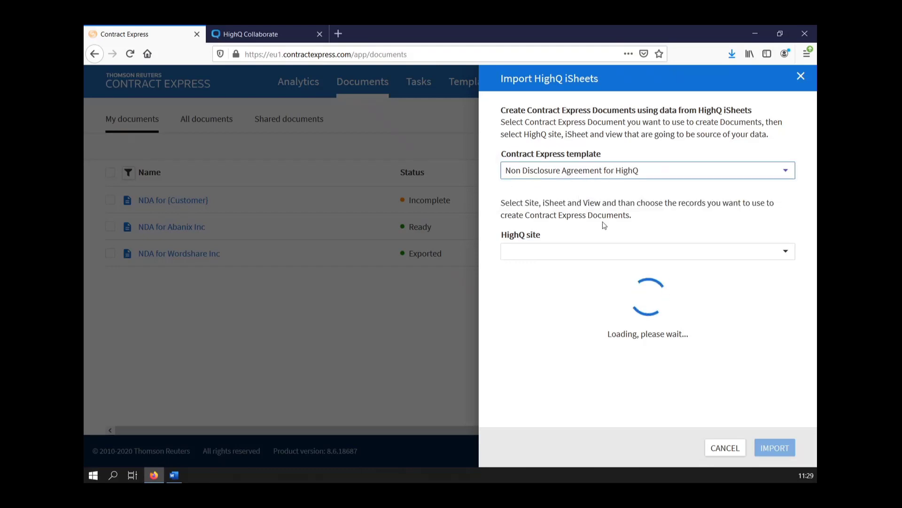
click(571, 256)
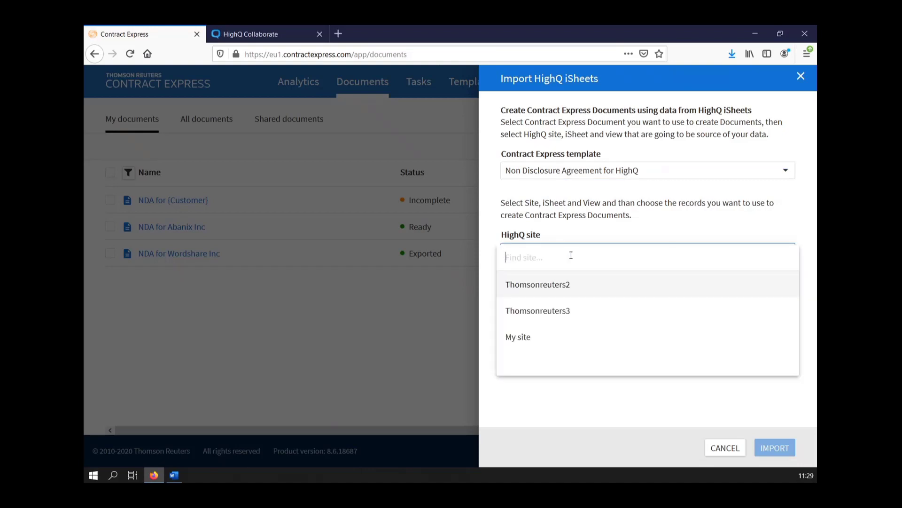
click(550, 295)
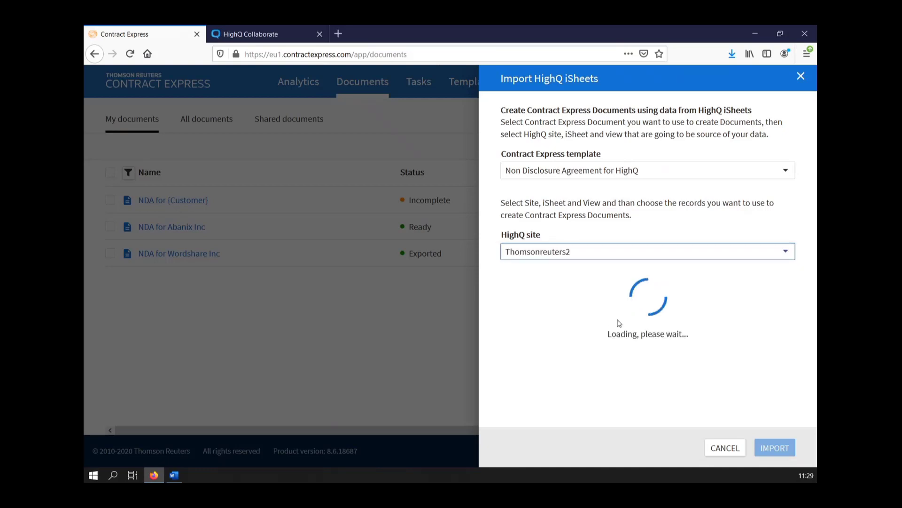
click(598, 291)
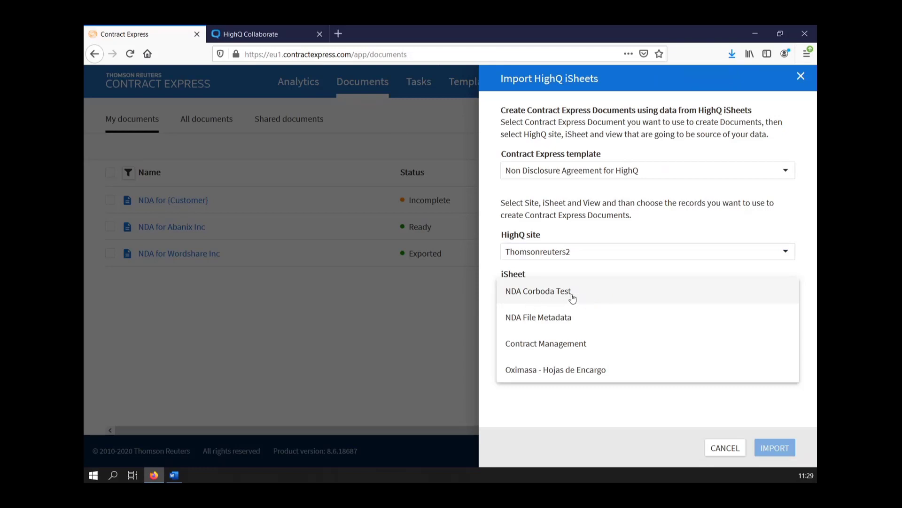
click(574, 292)
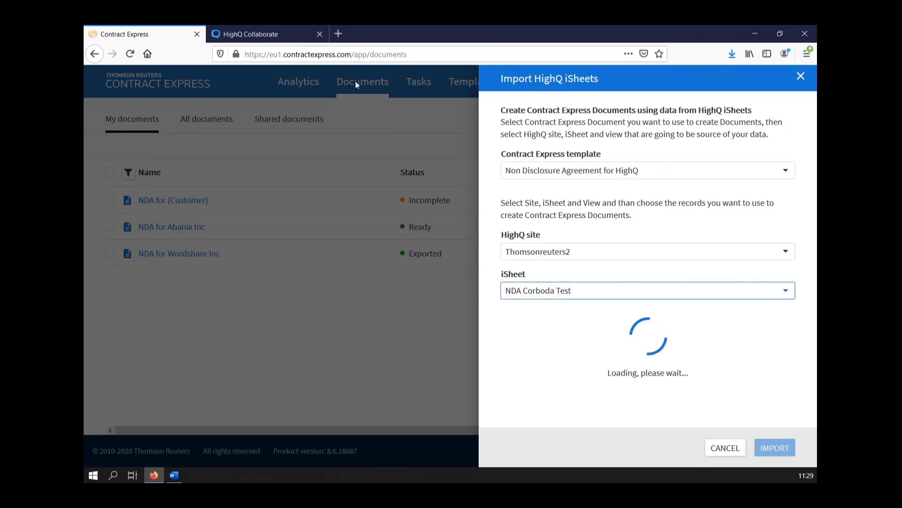
Glance at the source iSheet in HighQ Collaborate, return to Contract Express, and choose the Default view for the import.
click(279, 38)
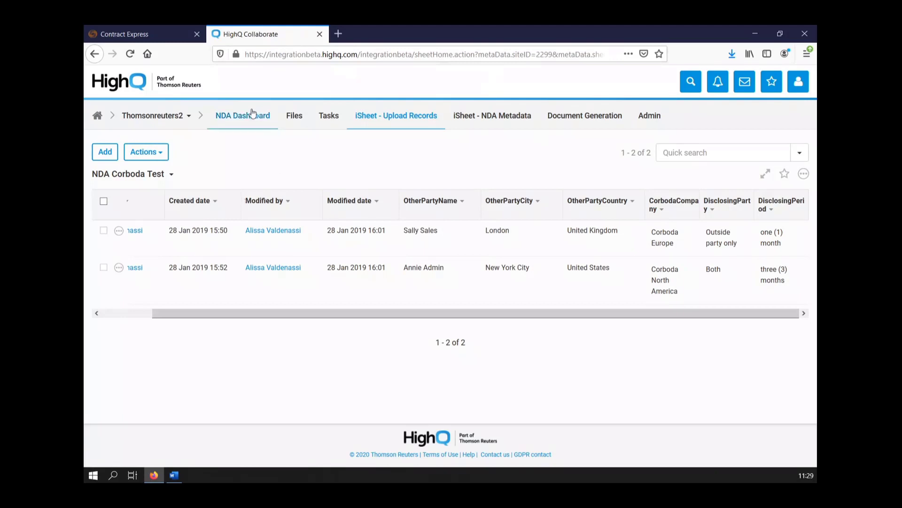
click(169, 33)
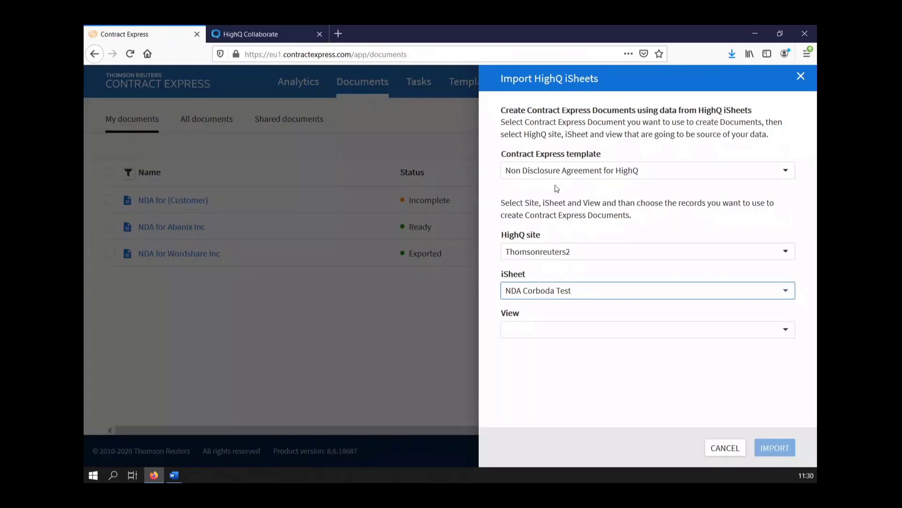
click(575, 329)
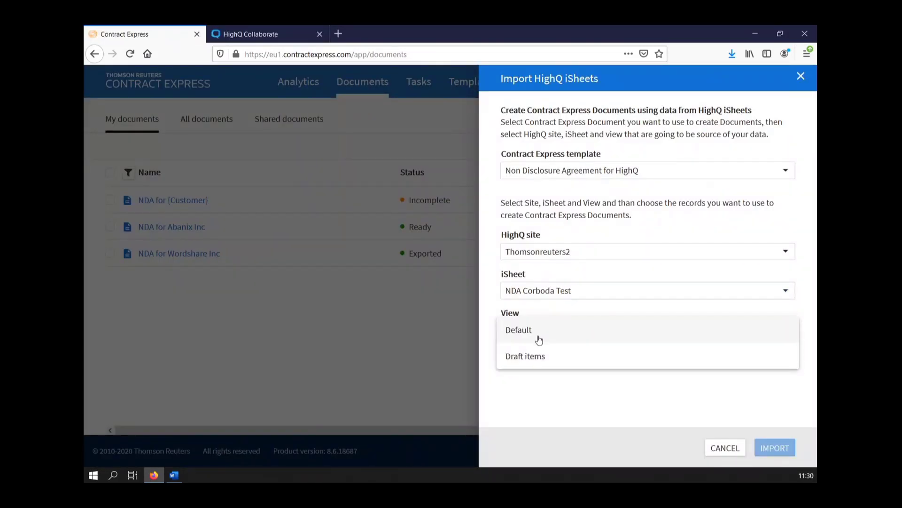
click(539, 339)
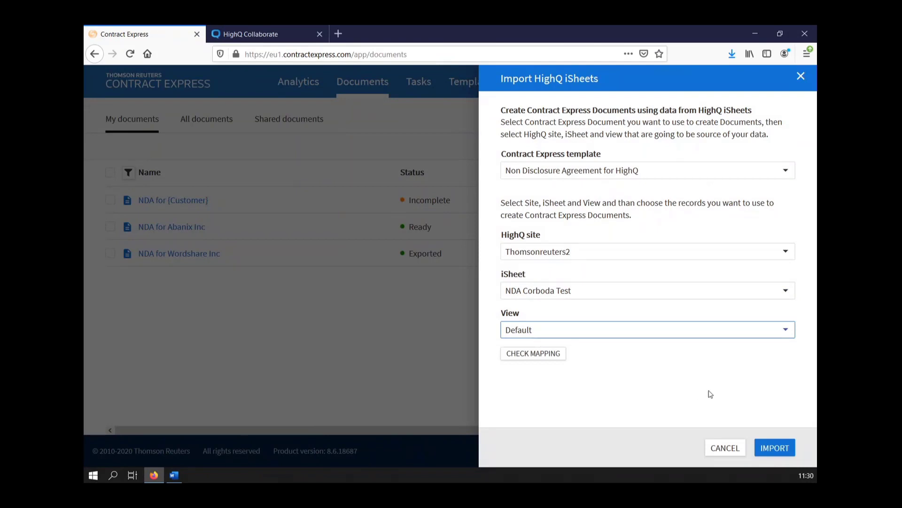
Check the mapping of iSheet columns to Contract Express variables, including the column choices for OtherPartyName, and import the records.
click(551, 360)
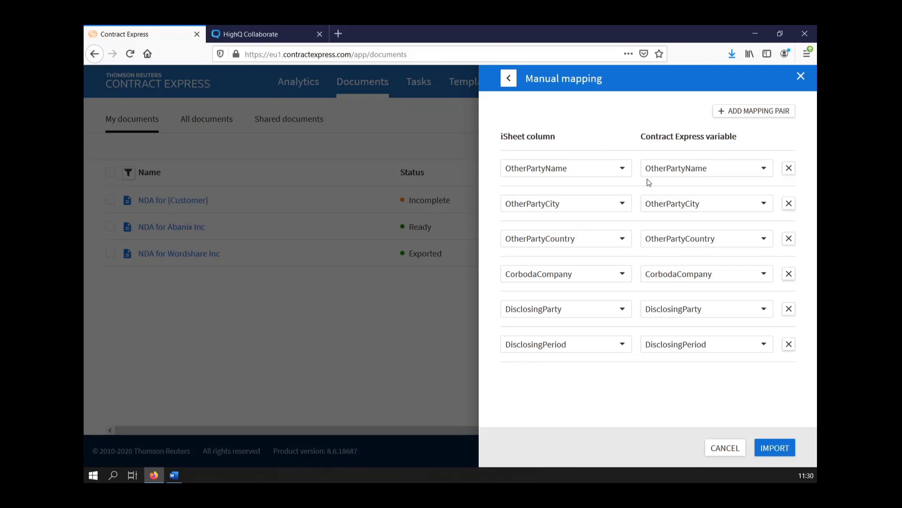
click(616, 177)
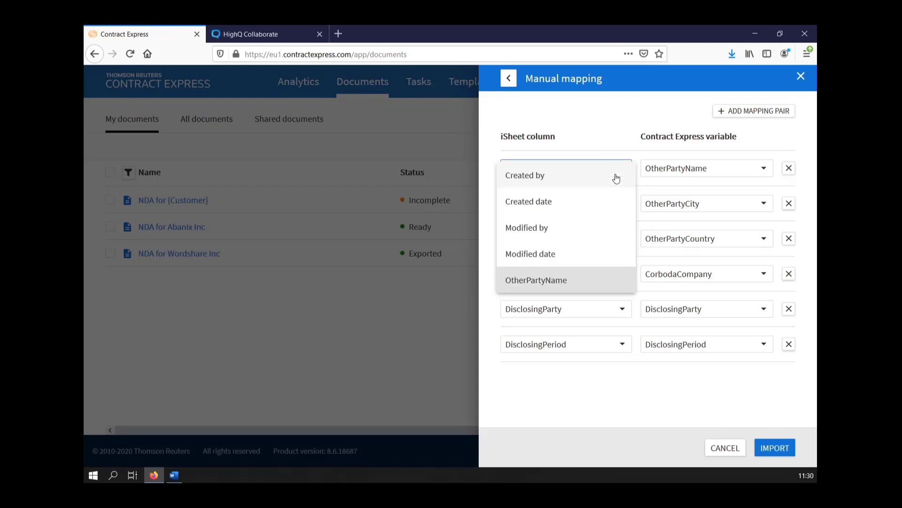
click(599, 145)
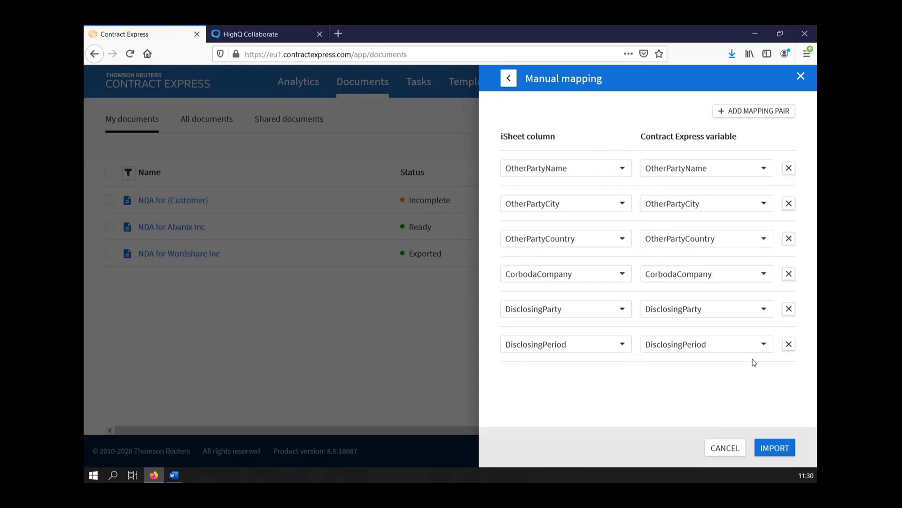
click(768, 452)
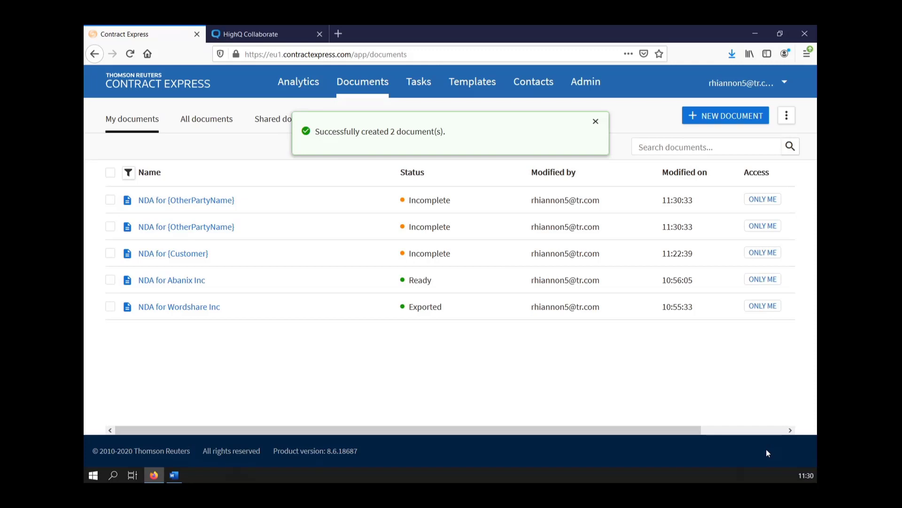
click(596, 124)
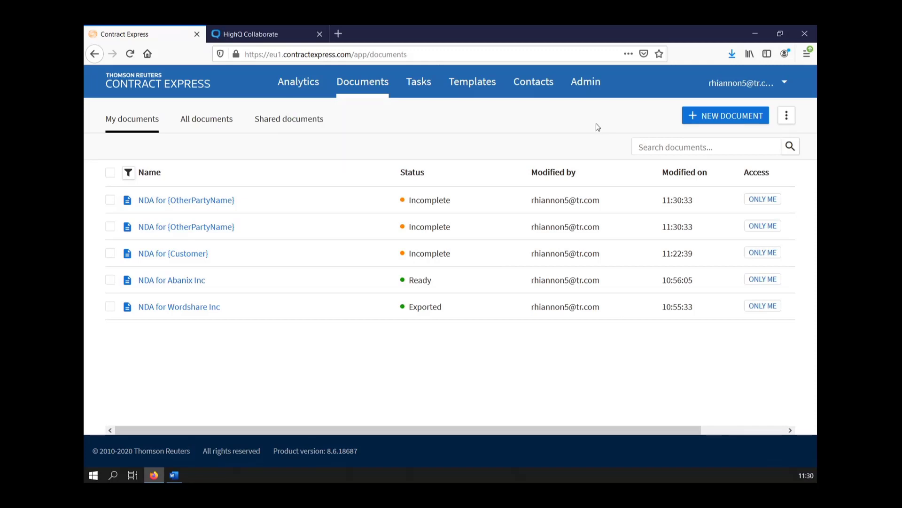
Open the details of each of the two newly imported NDAs in turn and return to the documents list.
click(202, 202)
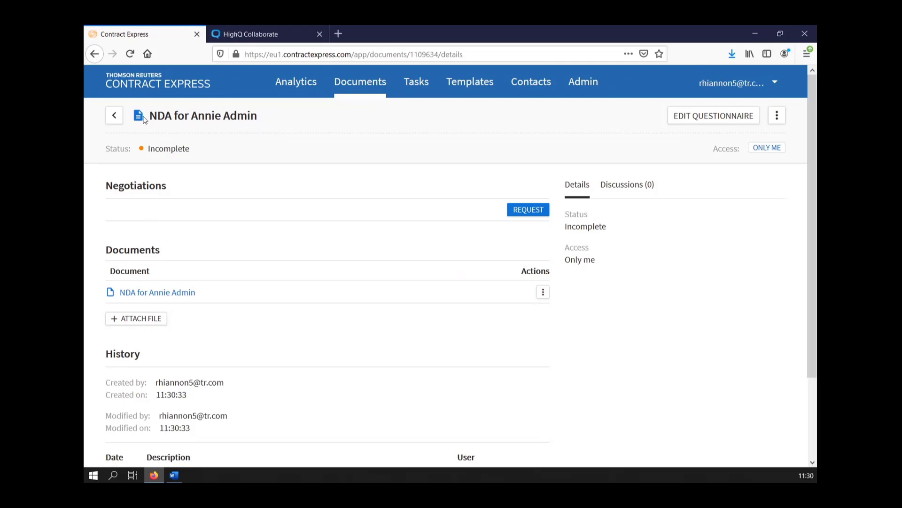
click(114, 116)
click(210, 229)
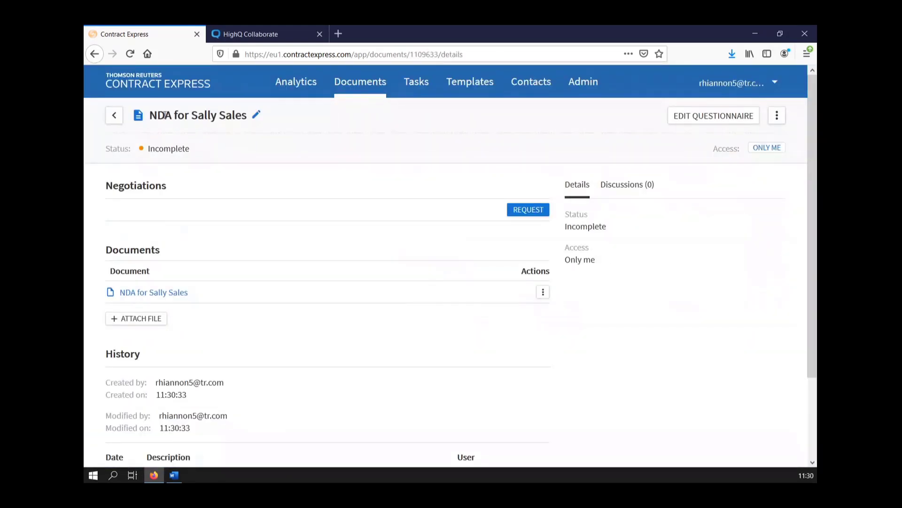
click(113, 115)
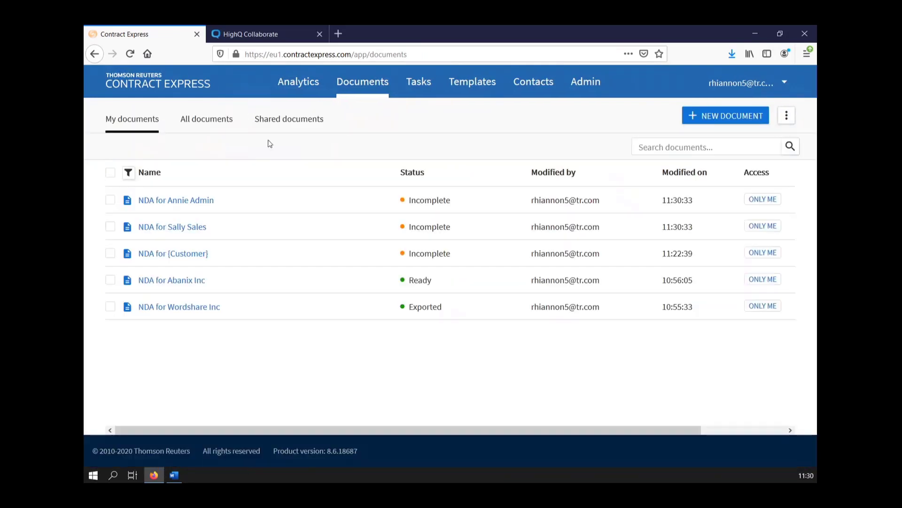
Review the iSheet records in HighQ Collaborate, then examine the newest imported NDA's questionnaire answers in Contract Express and save and close it.
click(283, 34)
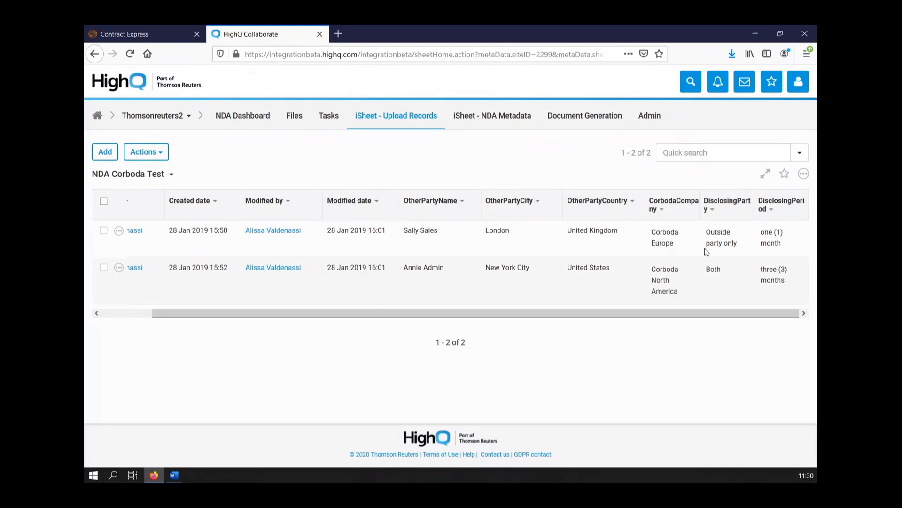
click(160, 41)
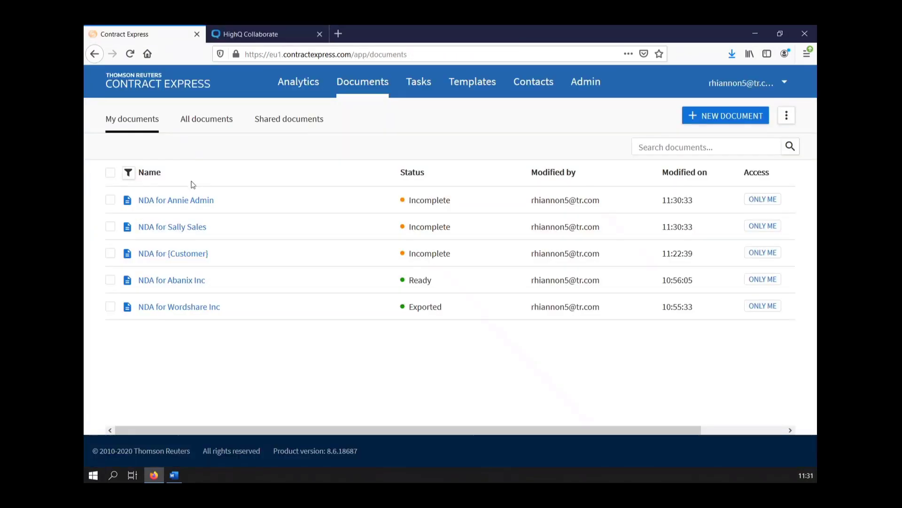
click(262, 193)
click(699, 116)
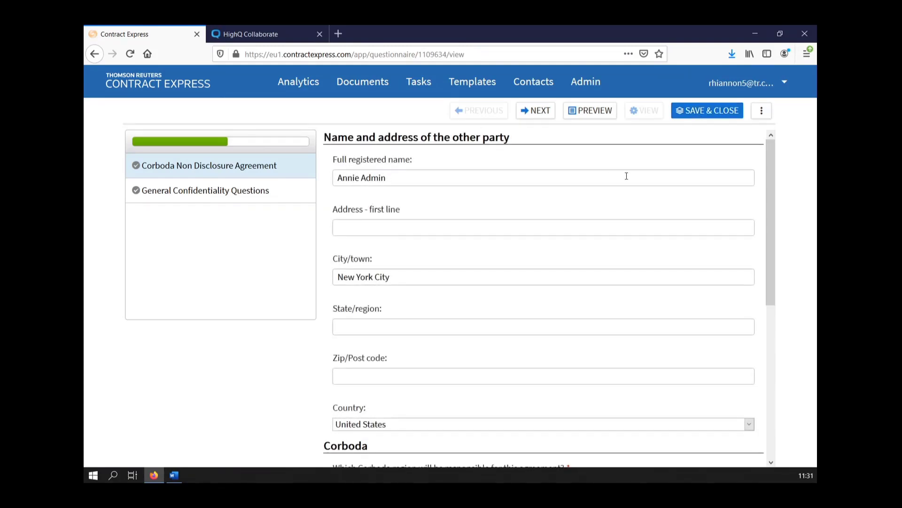
drag(769, 188, 747, 159)
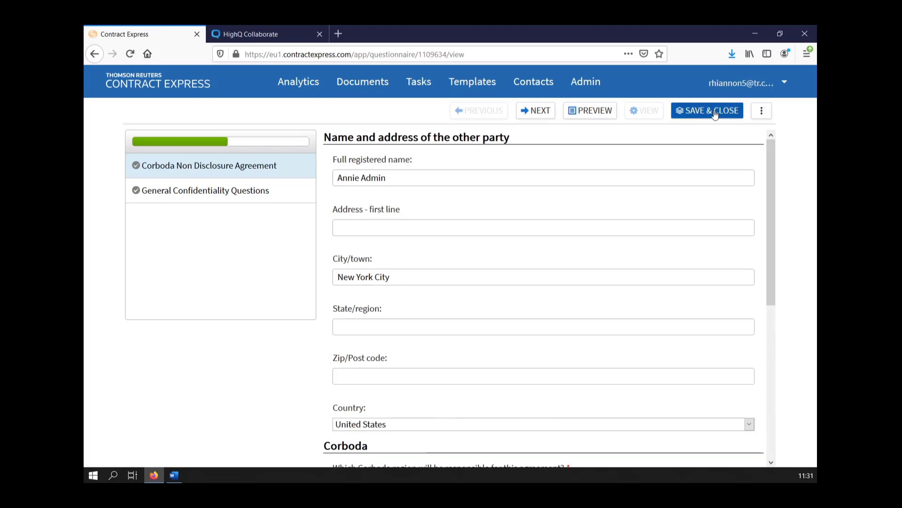
click(714, 112)
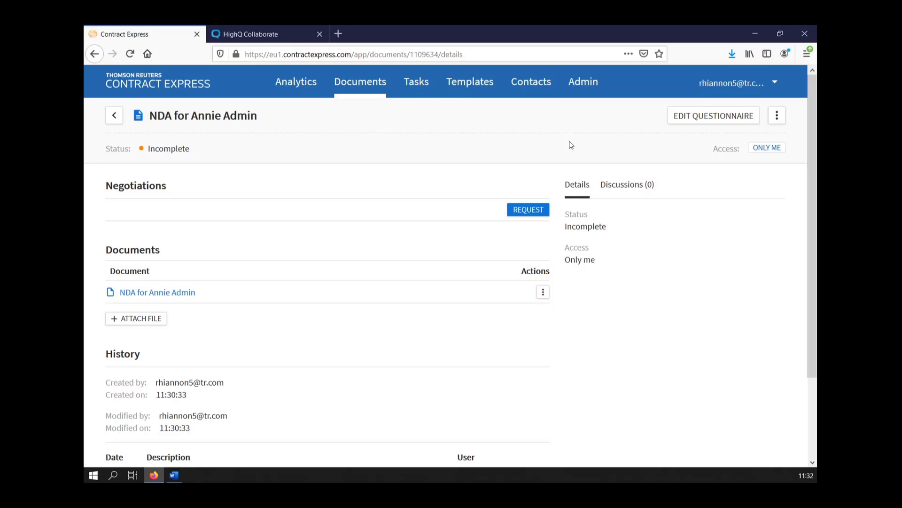
Review the eSignature feature and its DocuSign option in the admin feature settings, and save the settings.
click(582, 83)
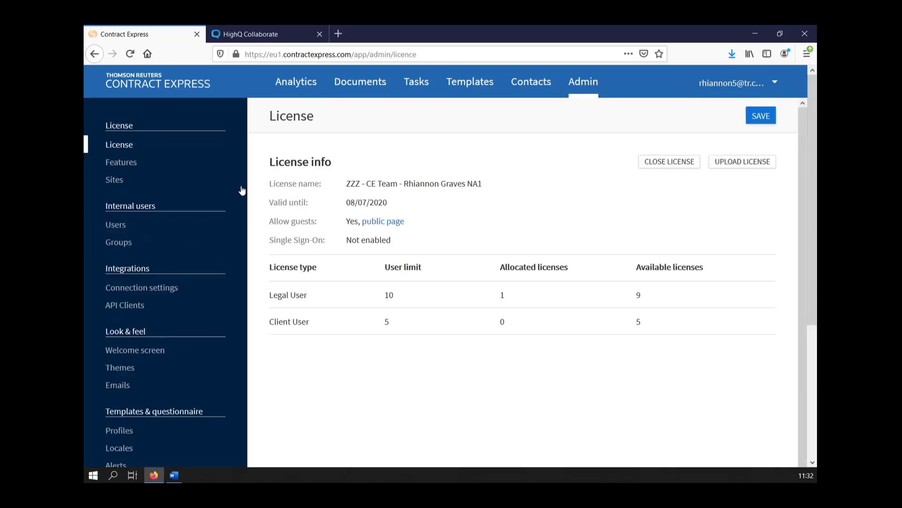
click(127, 167)
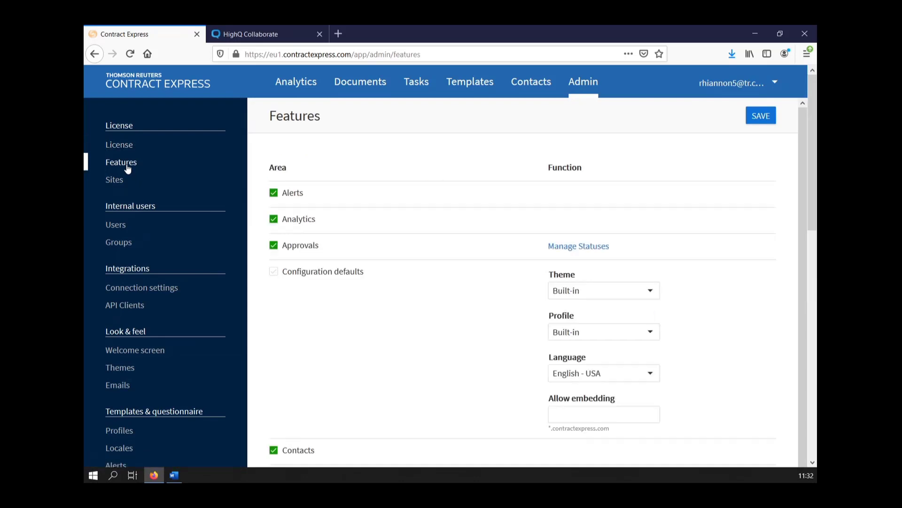
drag(814, 137, 813, 343)
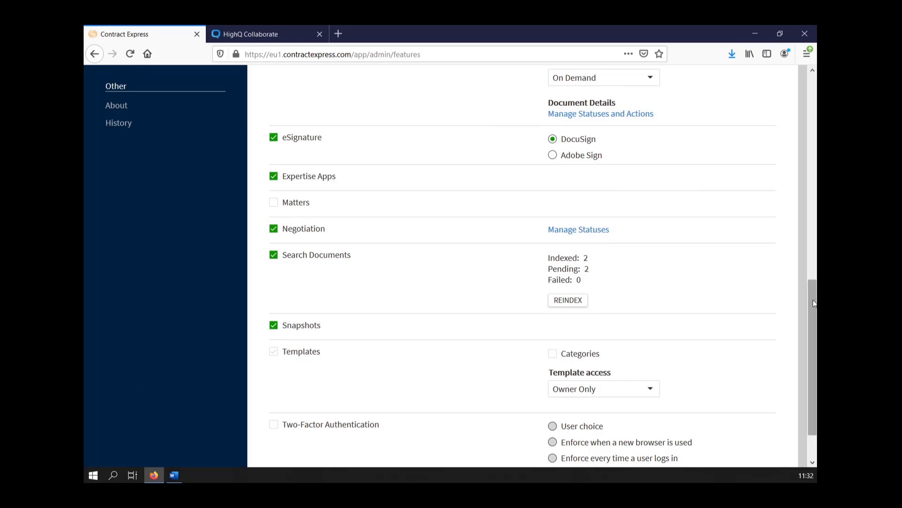
drag(814, 303, 797, 80)
click(758, 118)
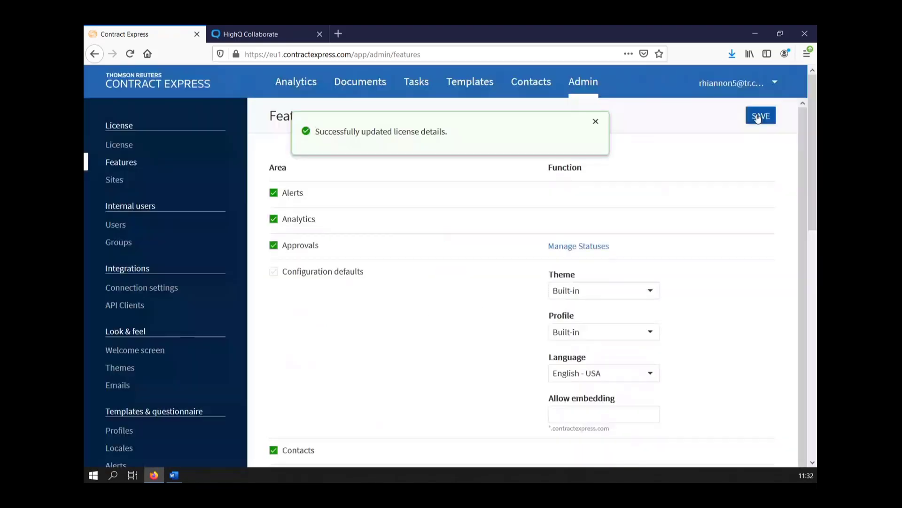
click(596, 123)
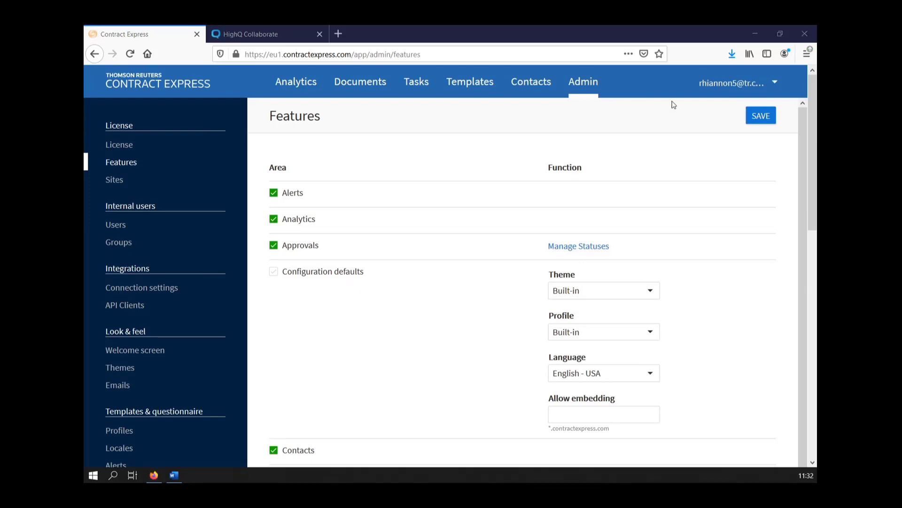
Open the eSignature settings of the Non Disclosure Agreement template.
click(491, 83)
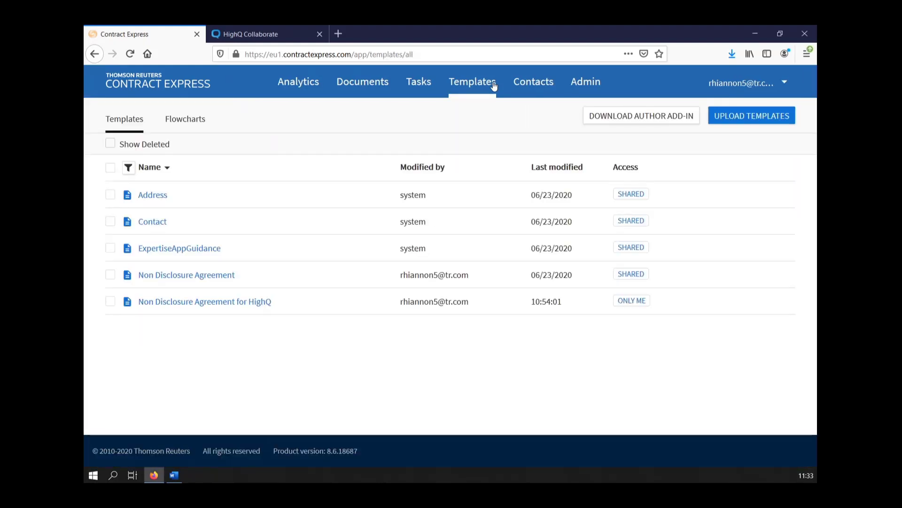
click(216, 280)
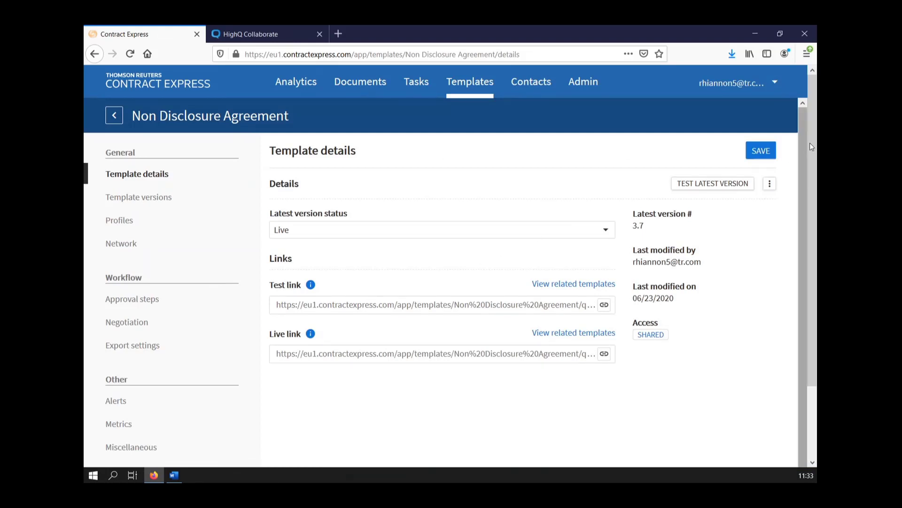
scroll(810, 142, down, 1)
scroll(810, 188, down, 2)
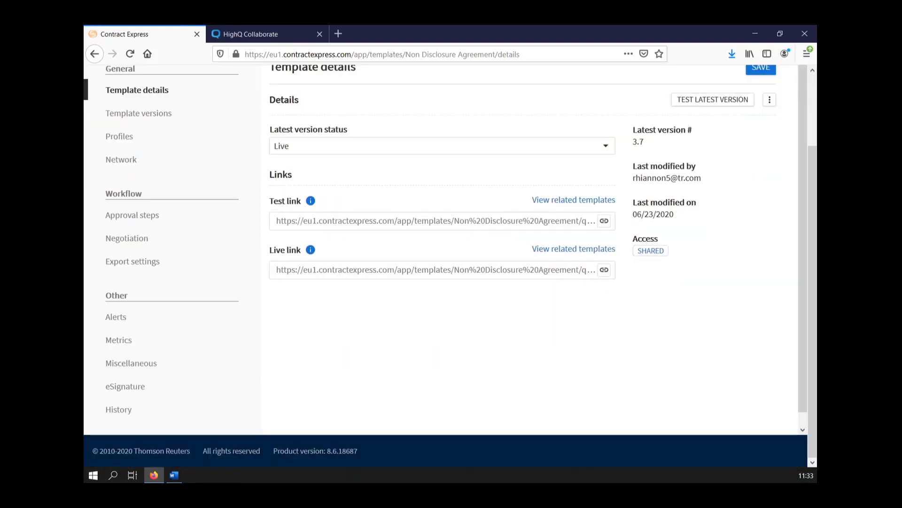
click(136, 386)
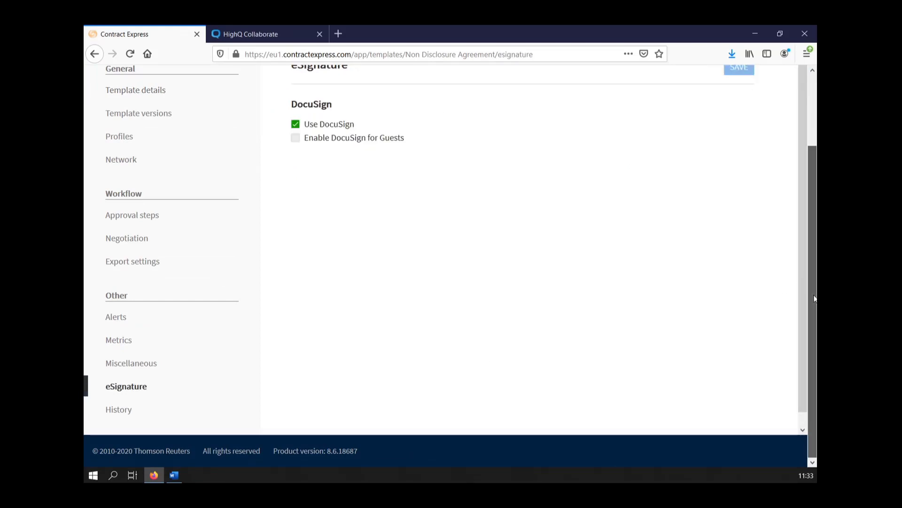
scroll(802, 269, up, 1)
scroll(802, 266, up, 1)
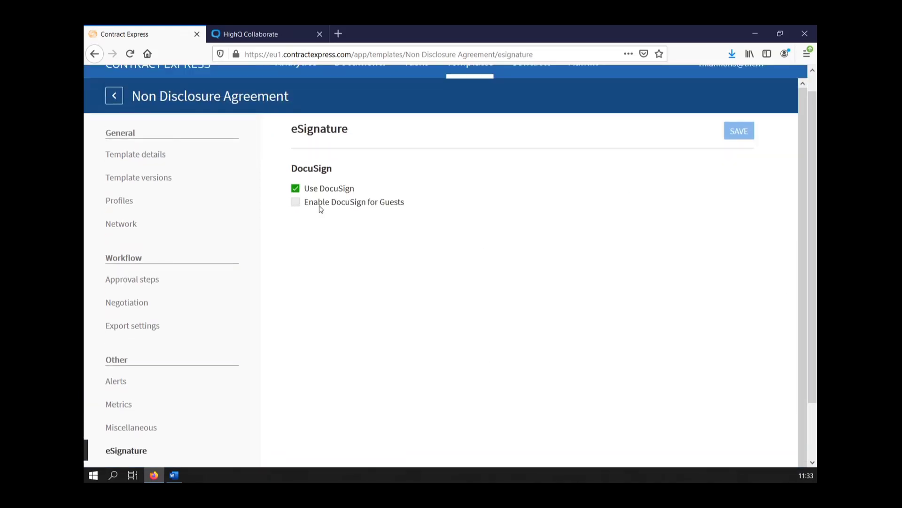
Turn the template's Use DocuSign option off and back on, and check the requirement for enabling DocuSign for guests.
click(295, 191)
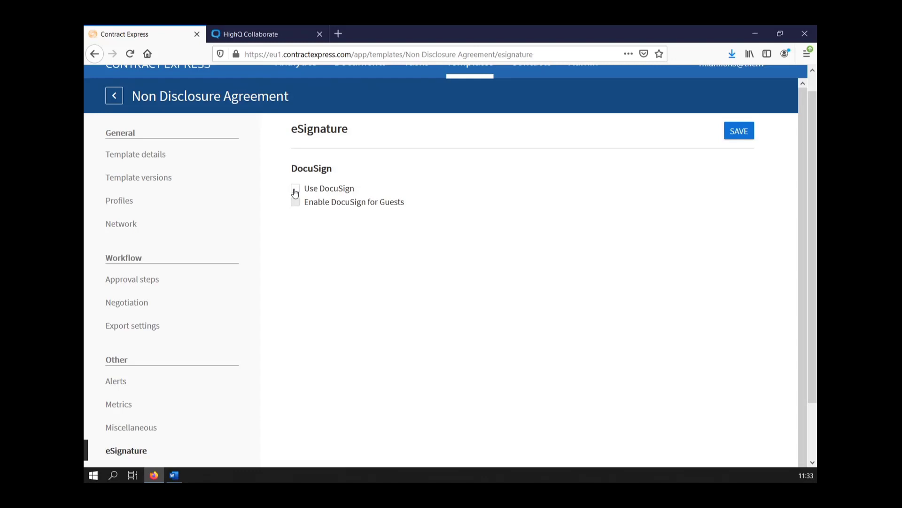
click(295, 192)
mouse_move(366, 205)
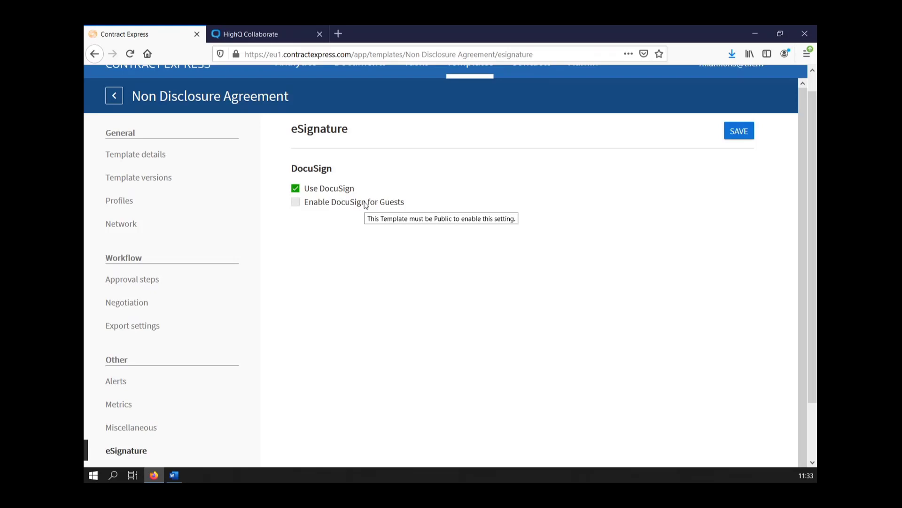
Save the Non Disclosure Agreement template's eSignature settings and dismiss the notification.
click(745, 132)
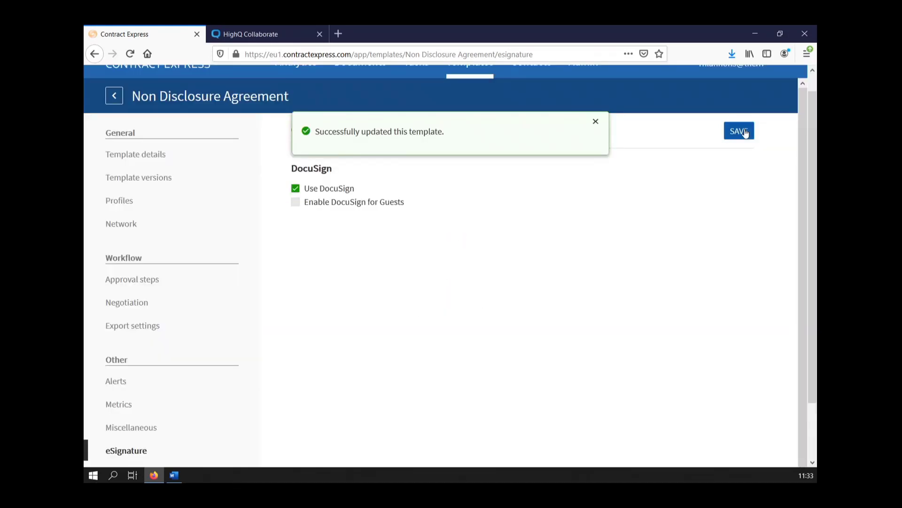
click(596, 122)
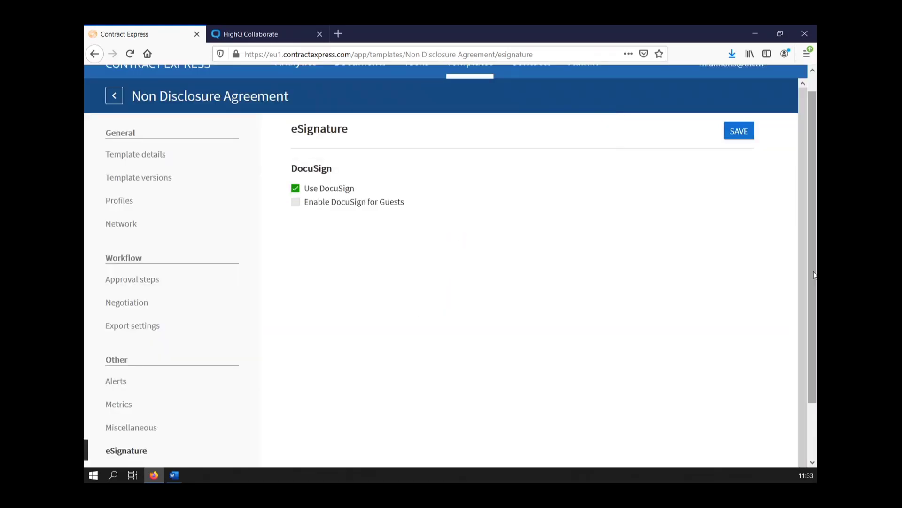
Open the NDA for Abanix Inc document from the documents list and start DocuSign for it.
scroll(815, 275, up, 1)
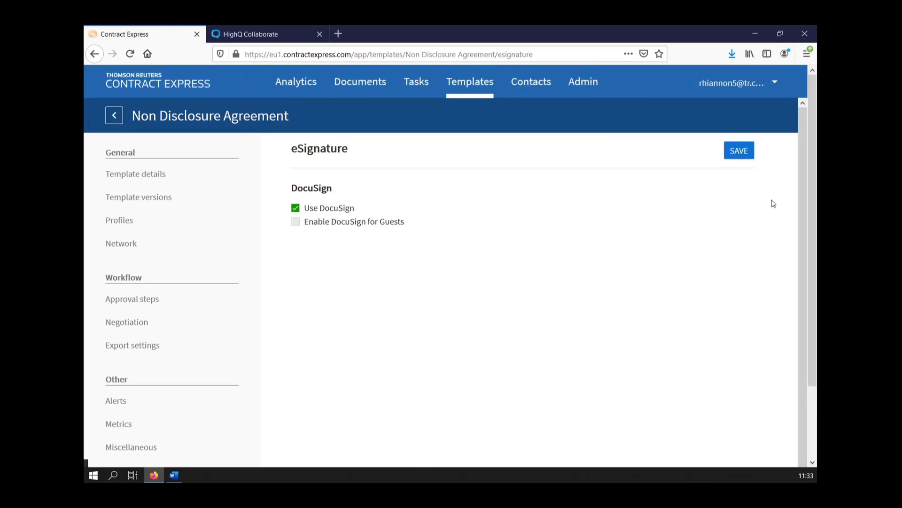
click(371, 87)
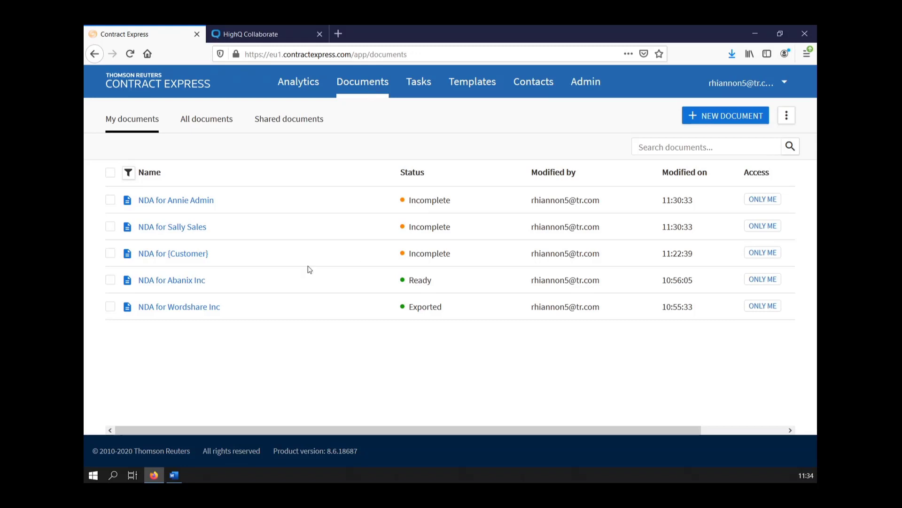
click(197, 282)
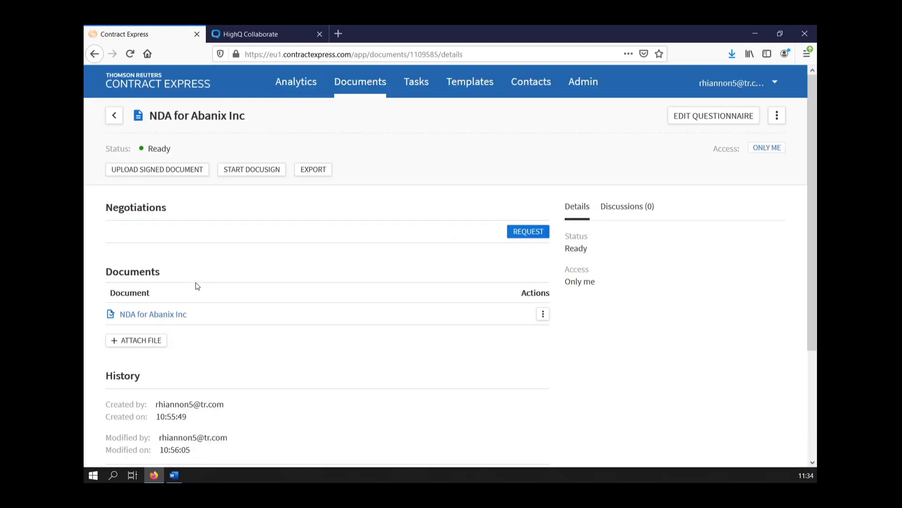
click(251, 171)
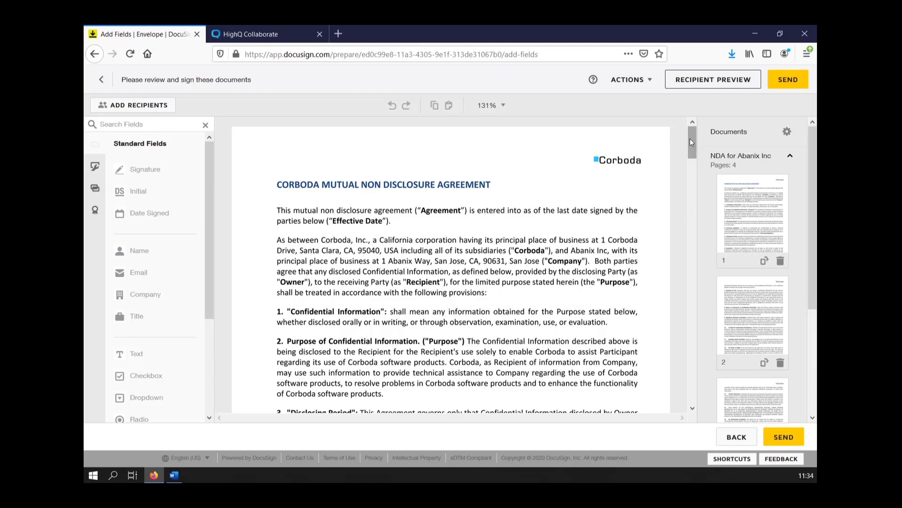
Add a recipient who needs to sign to the DocuSign envelope, filling in the signer's full name and e-mail.
mouse_move(690, 140)
mouse_down()
mouse_move(695, 415)
mouse_move(686, 350)
mouse_up()
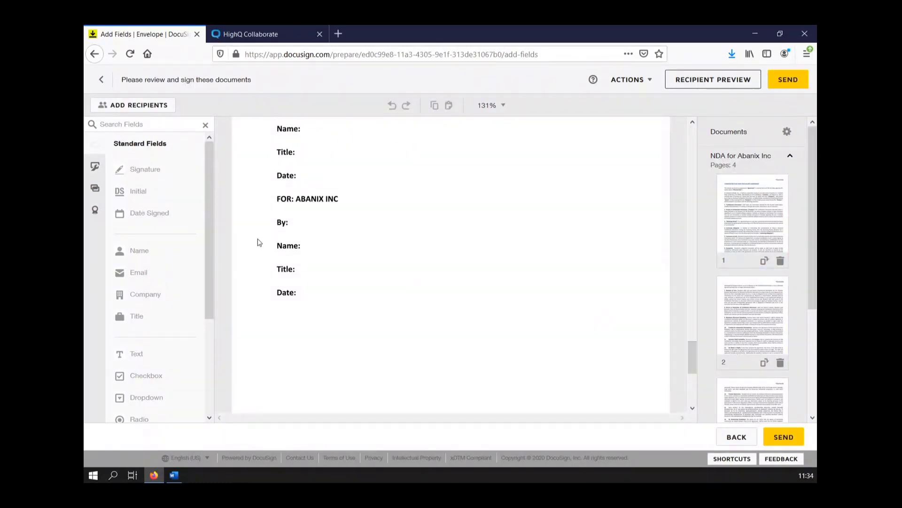
click(113, 106)
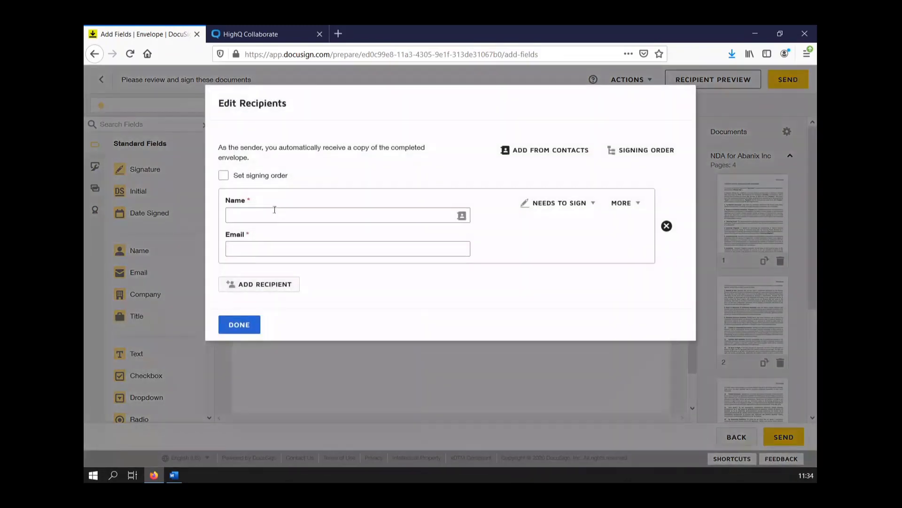
click(272, 215)
click(274, 236)
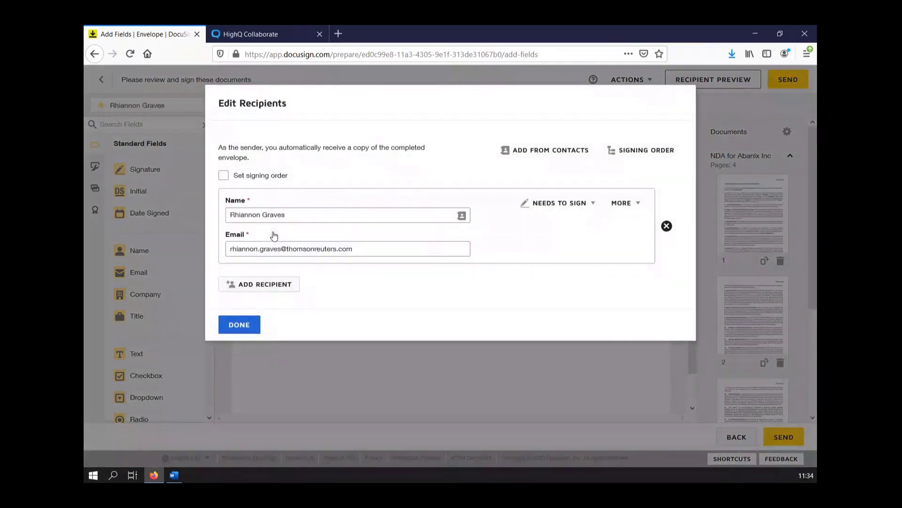
click(239, 326)
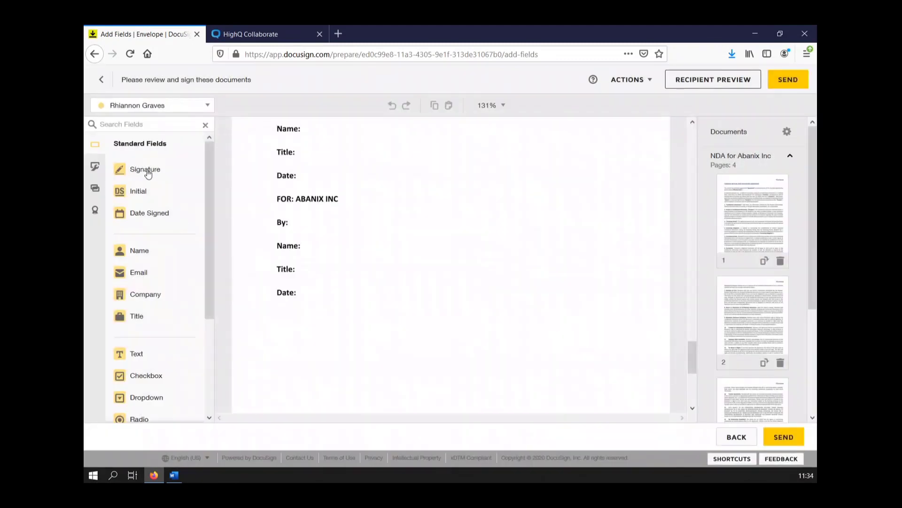
Place a Signature field beside the first Name line on the NDA's last page and send the envelope.
mouse_move(147, 173)
mouse_down()
mouse_move(345, 127)
mouse_move(318, 121)
mouse_up()
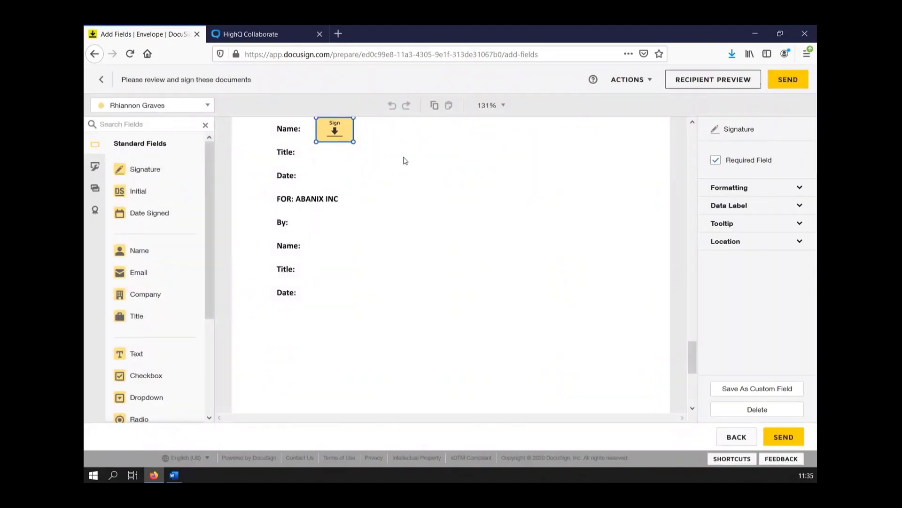
drag(696, 353, 694, 343)
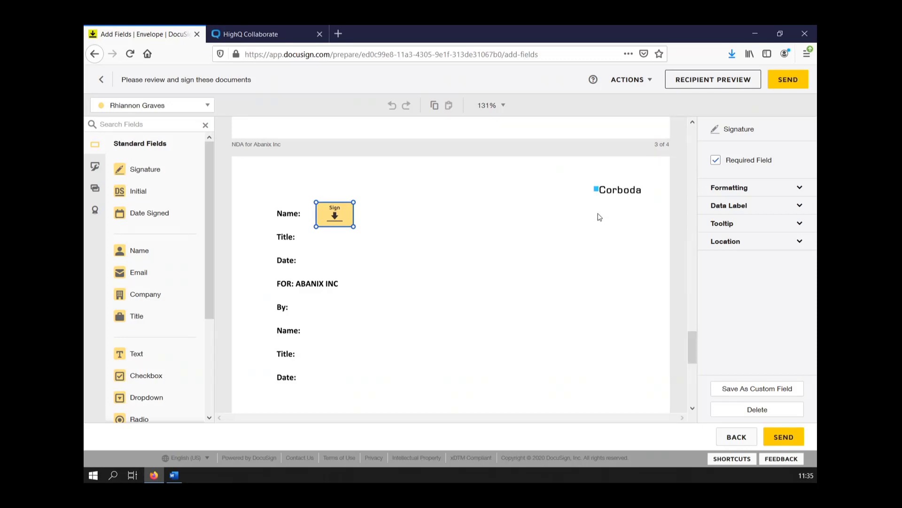
click(787, 81)
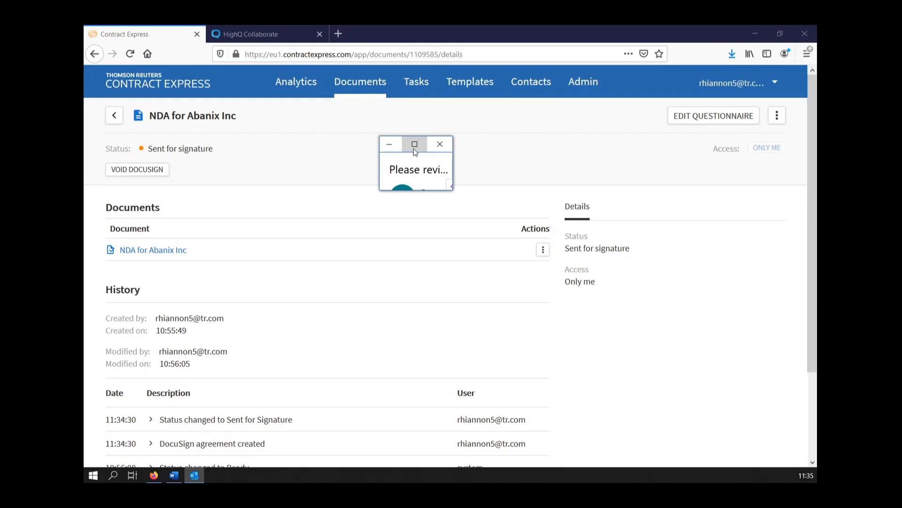
Switch to the DocuSign request e-mail in Outlook, open its document for review, and continue to signing without allowing location access.
click(415, 144)
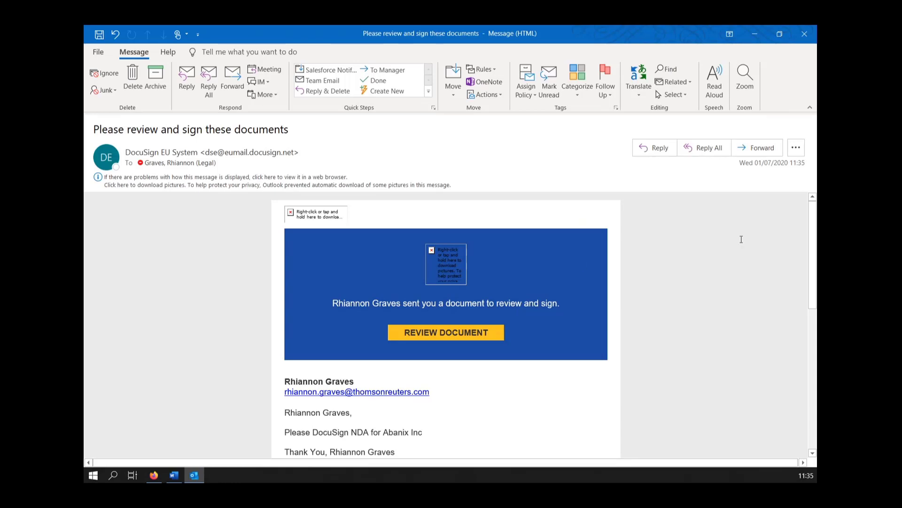
scroll(810, 255, down, 1)
scroll(811, 255, down, 5)
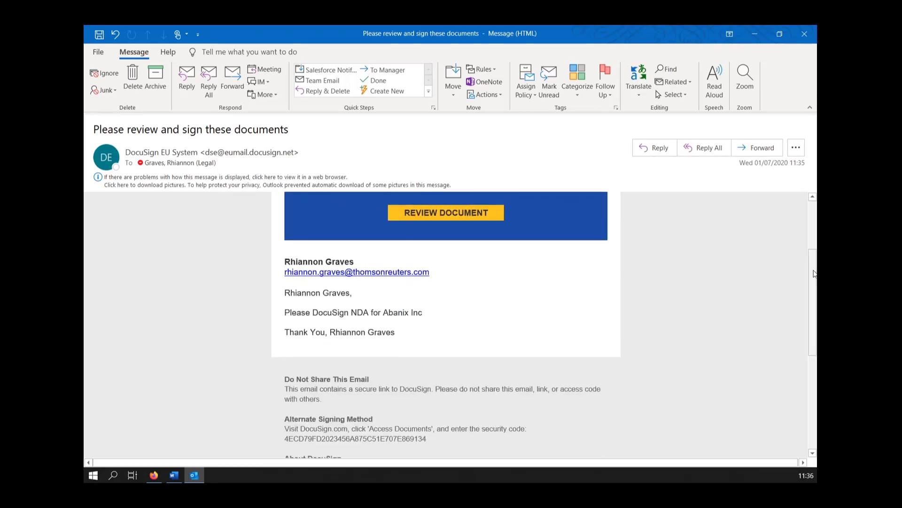
click(426, 220)
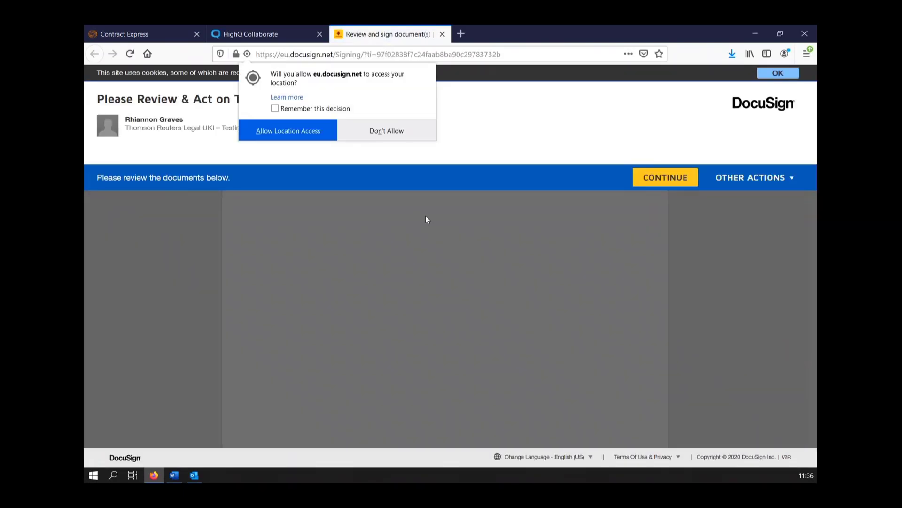
click(369, 133)
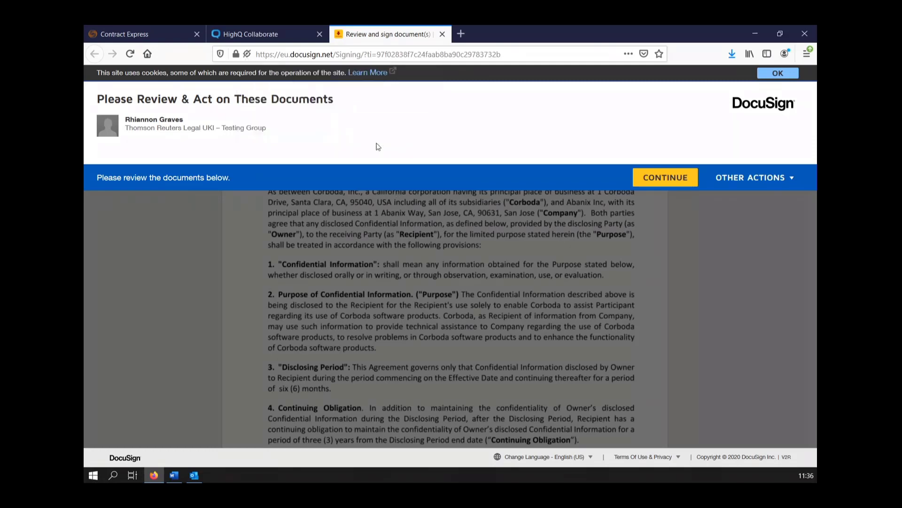
click(684, 176)
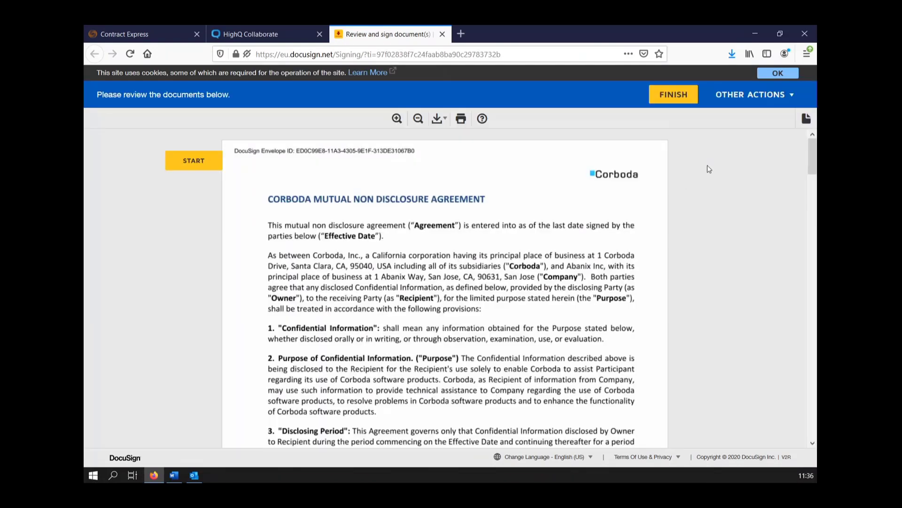
Sign the NDA for Abanix Inc in its signature field and finish the signing.
click(215, 165)
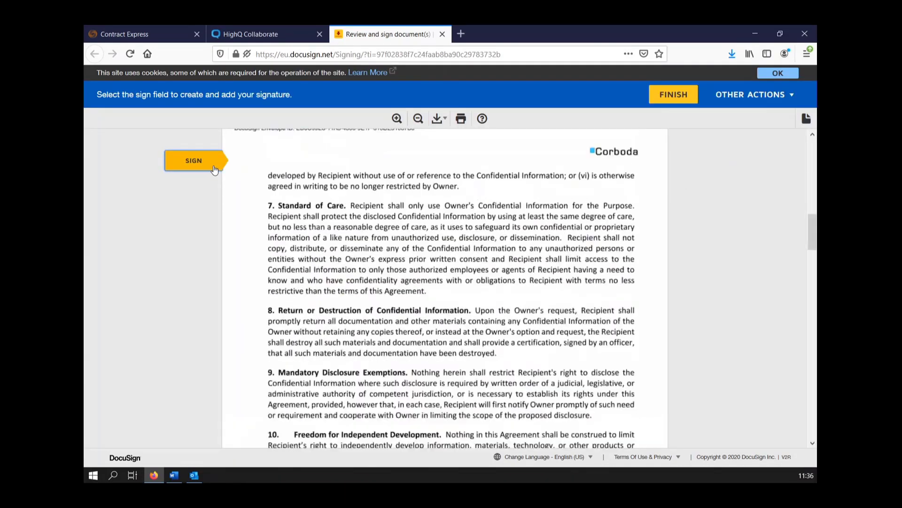
click(324, 296)
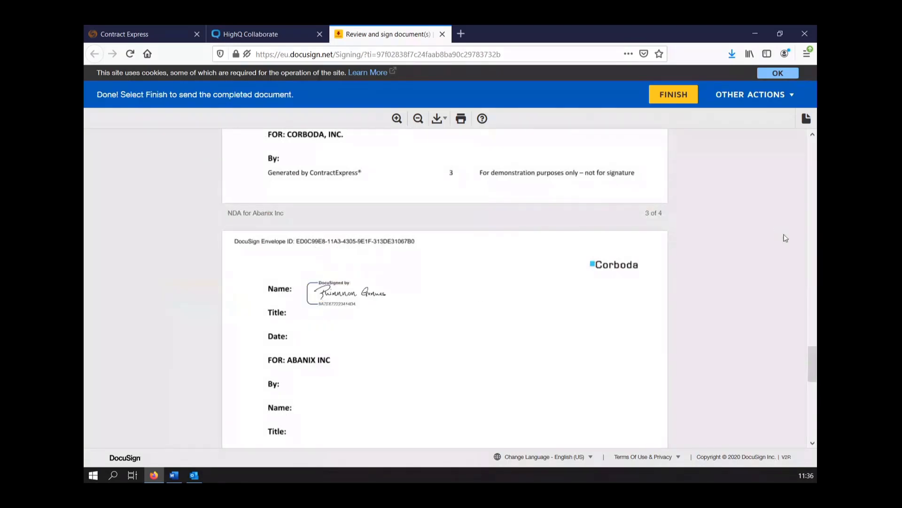
mouse_move(813, 372)
mouse_down()
mouse_move(813, 414)
mouse_move(814, 388)
mouse_up()
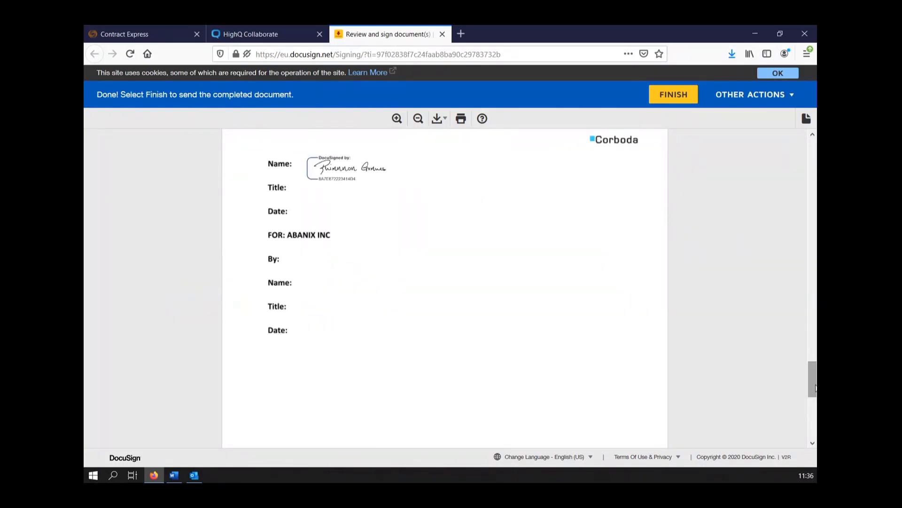
click(681, 102)
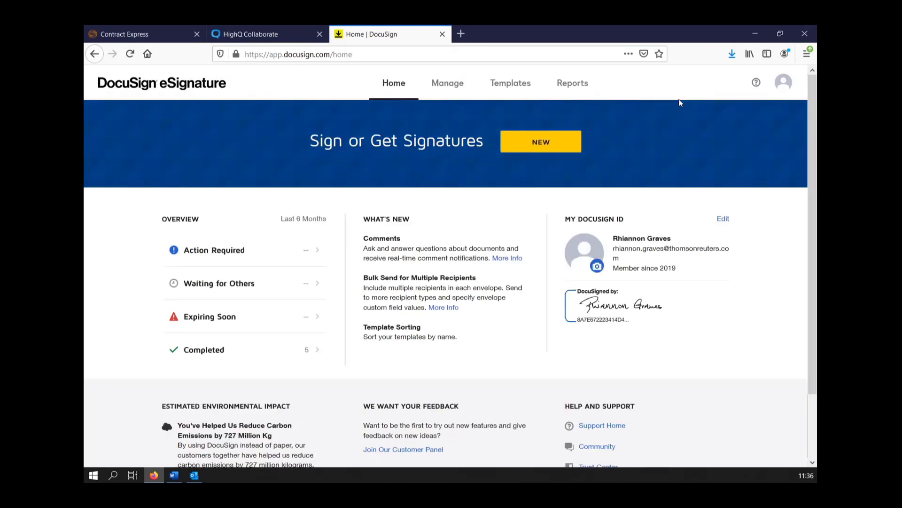
Return to Contract Express, refresh the NDA for Abanix Inc details and check the document's status.
click(167, 32)
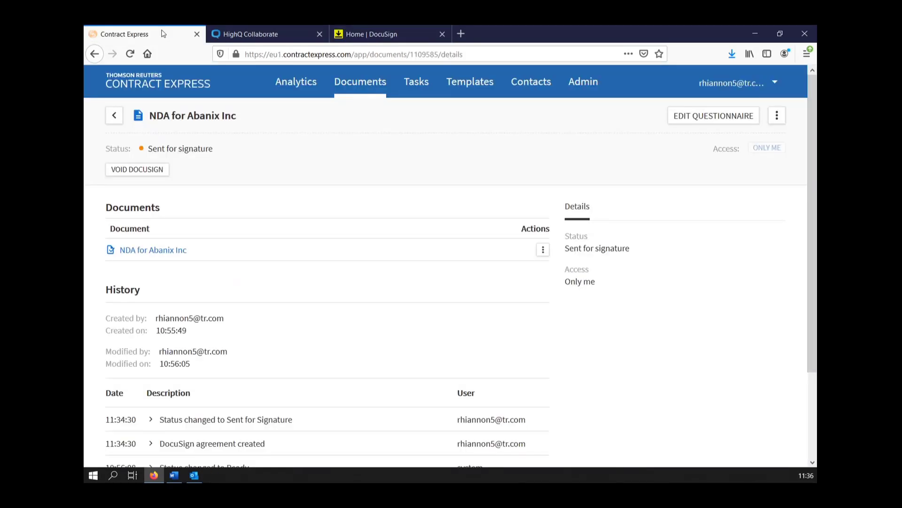
click(132, 57)
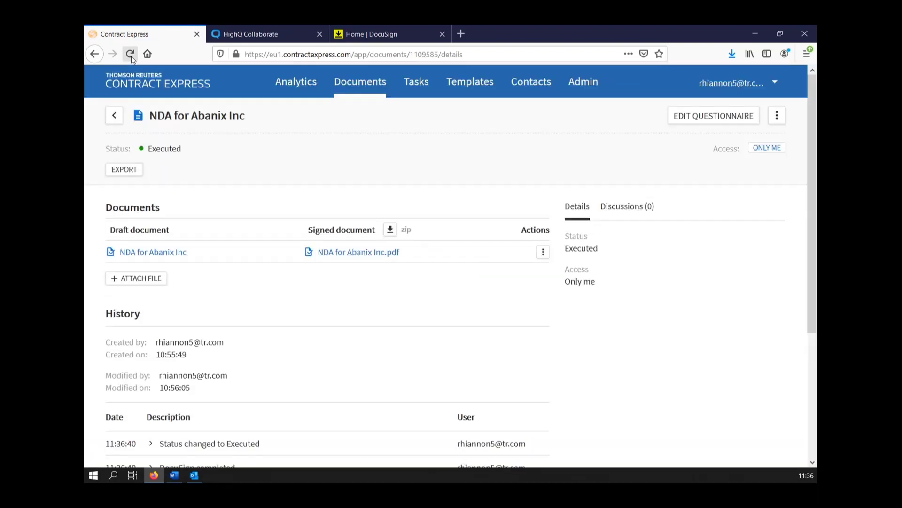
drag(182, 149, 148, 151)
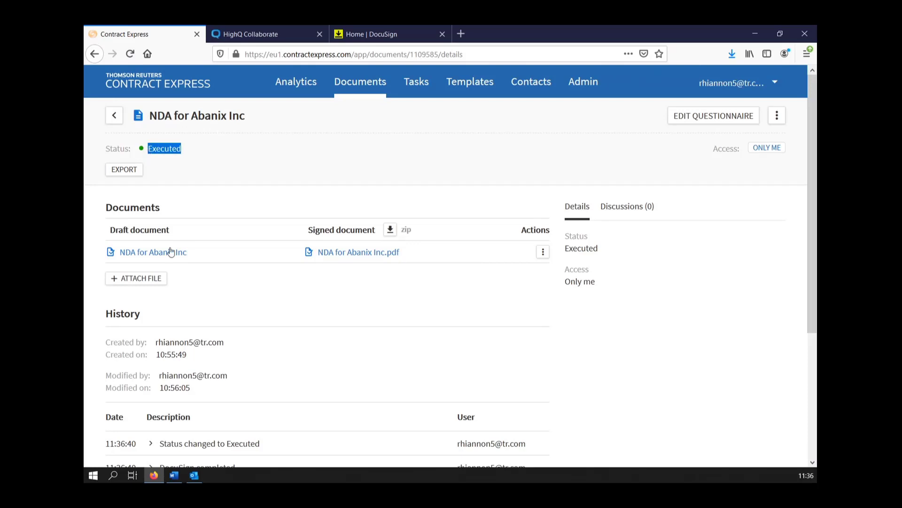